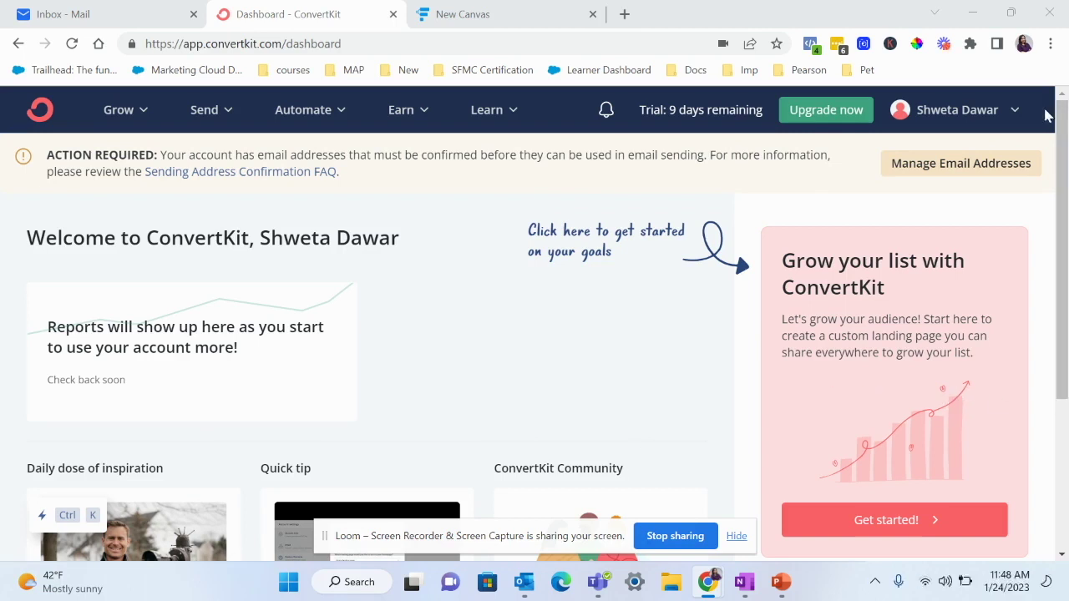
# Go to Settings from the account name menu and open the Email section.
pyautogui.click(981, 113)
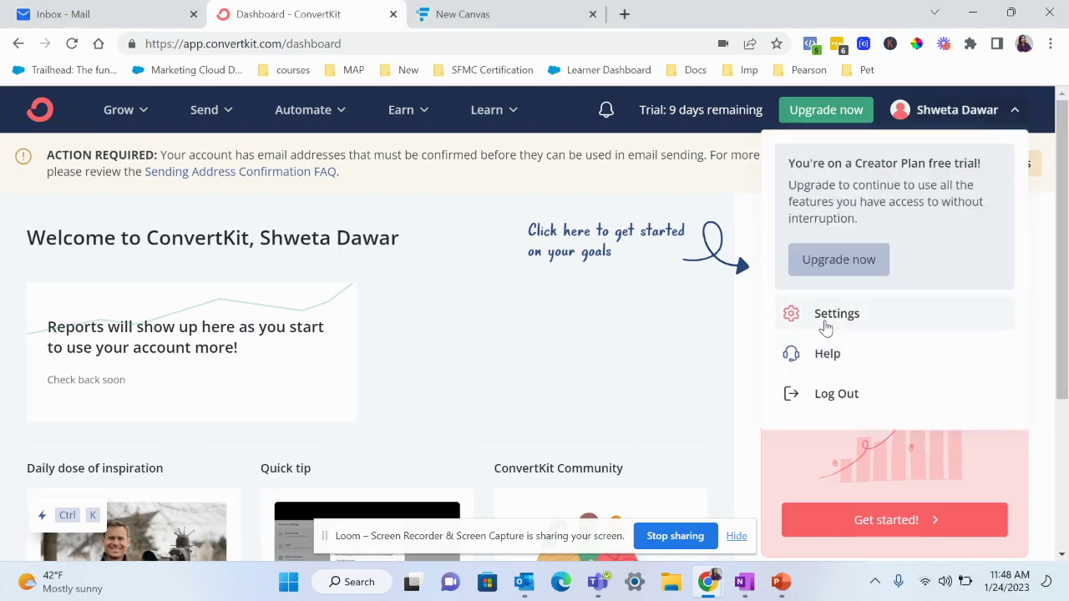
pyautogui.click(821, 322)
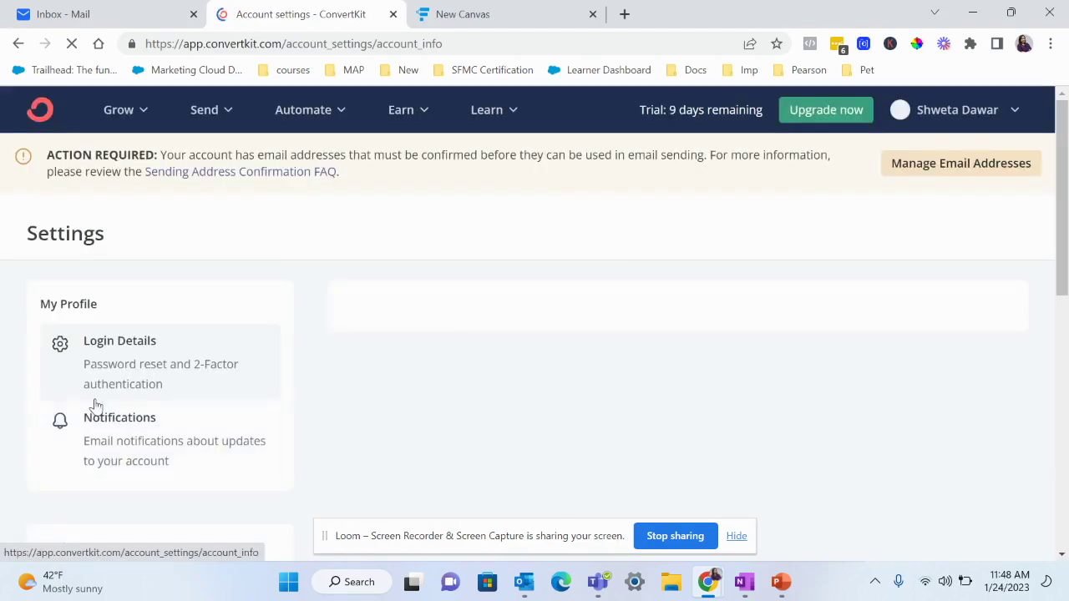
pyautogui.scroll(-6, 106, 408)
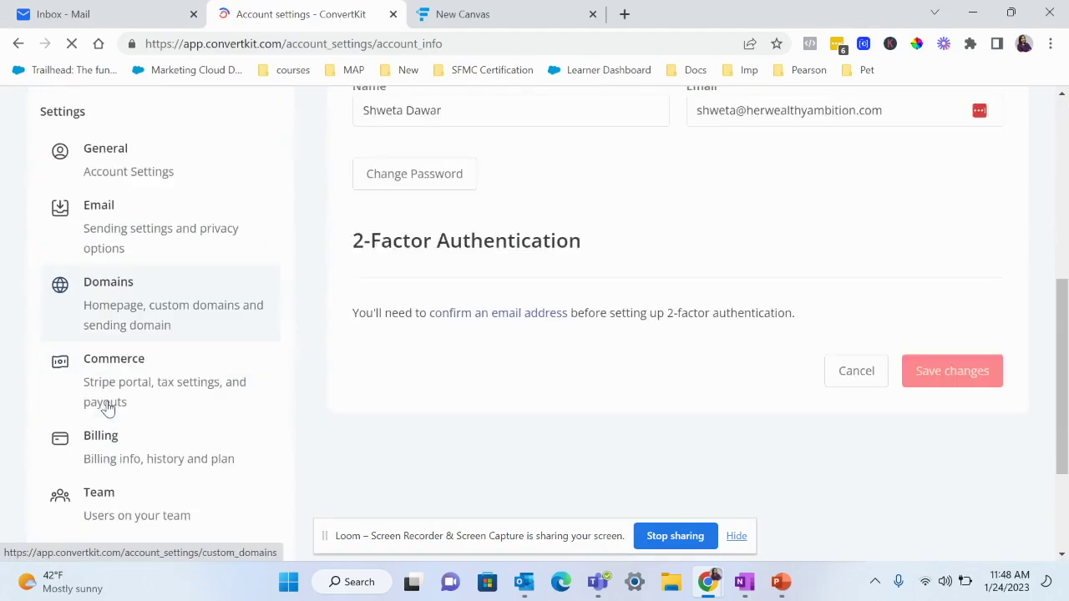
pyautogui.scroll(2, 105, 406)
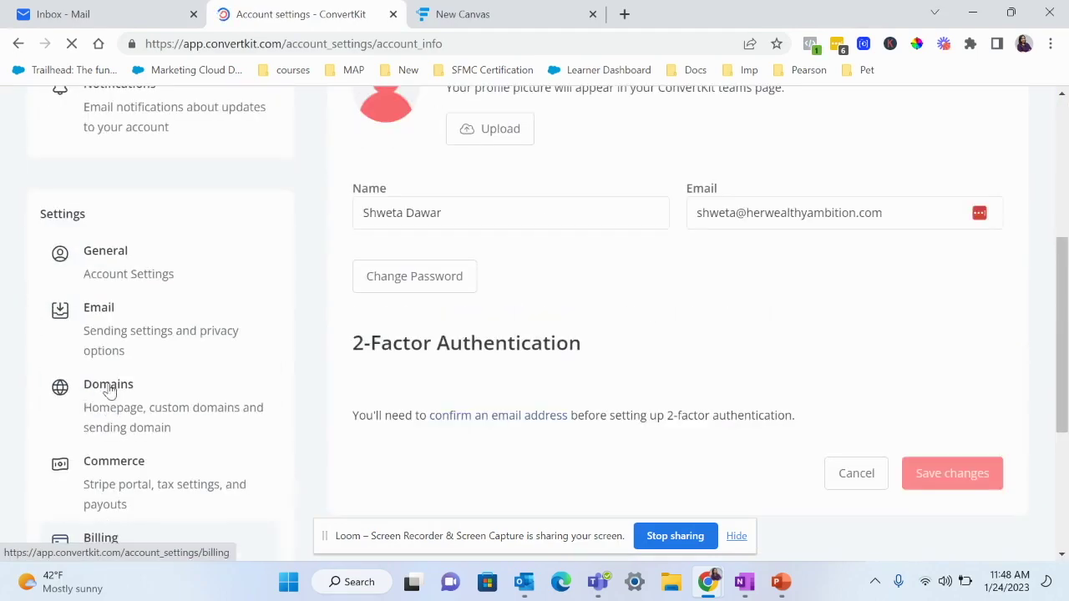
pyautogui.click(114, 336)
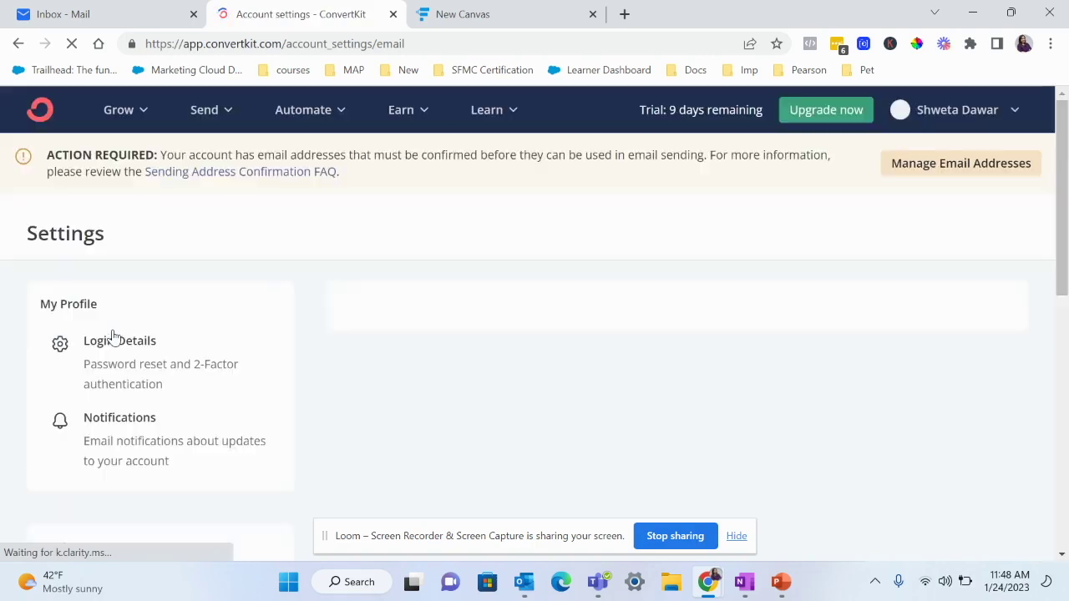
pyautogui.click(737, 537)
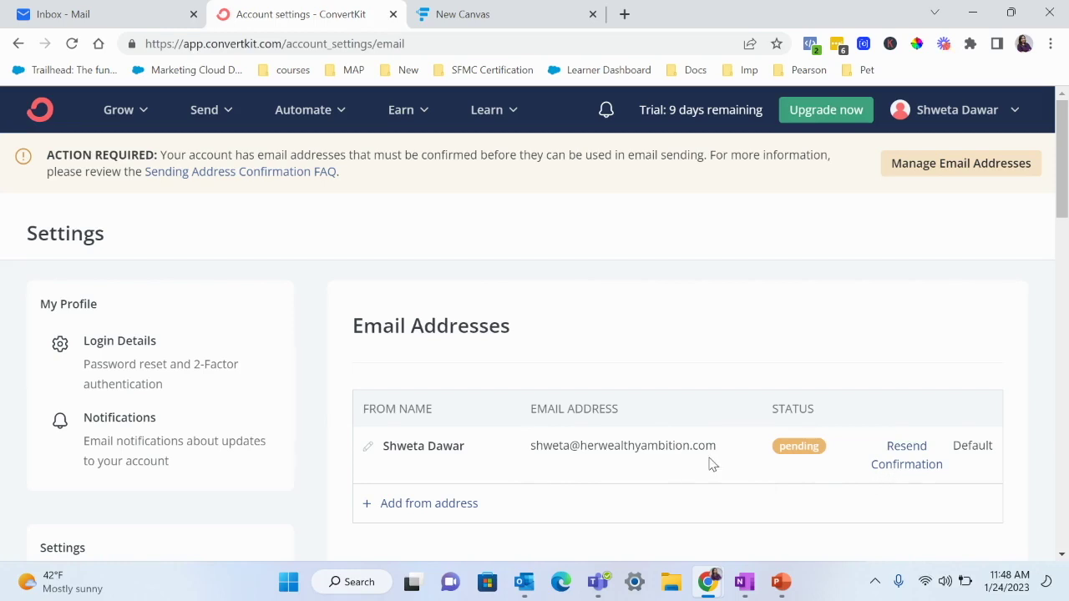
pyautogui.moveTo(730, 455); pyautogui.dragTo(536, 452)
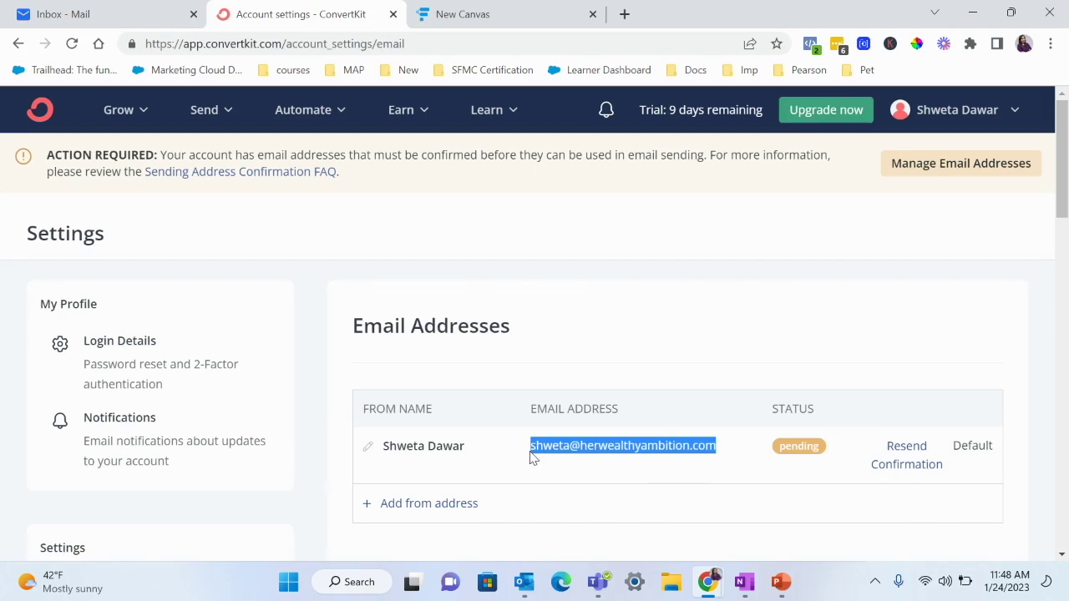
pyautogui.click(896, 473)
pyautogui.click(782, 470)
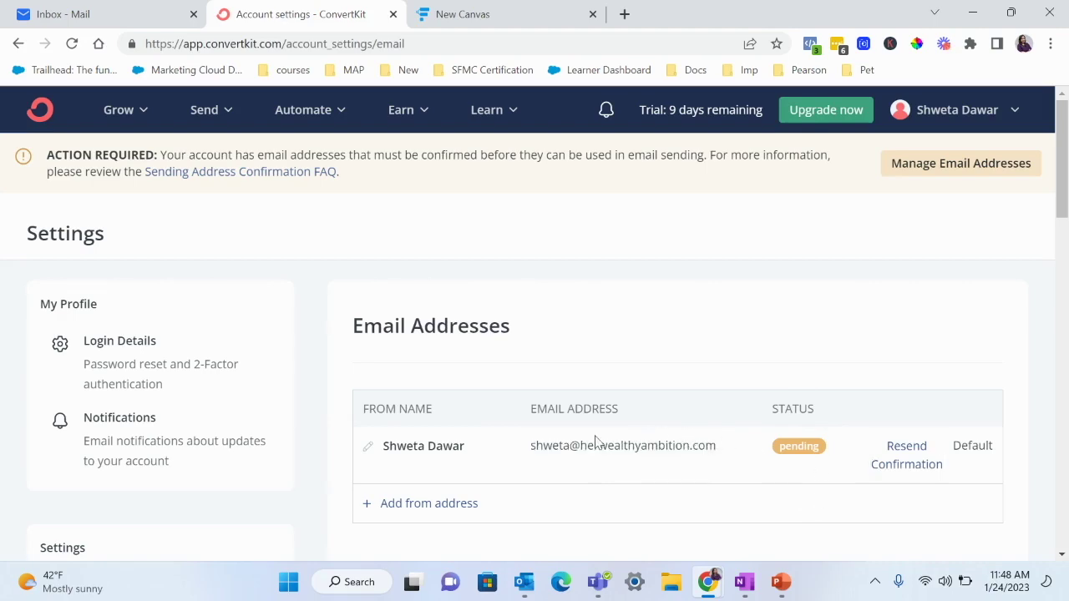
pyautogui.scroll(-7, 595, 442)
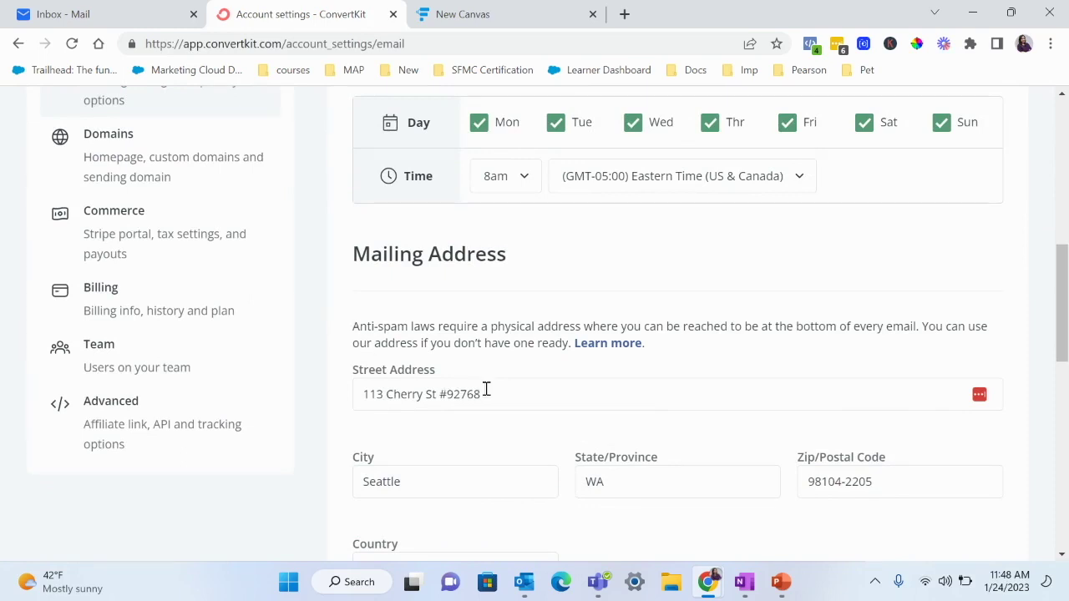
pyautogui.scroll(-1, 496, 409)
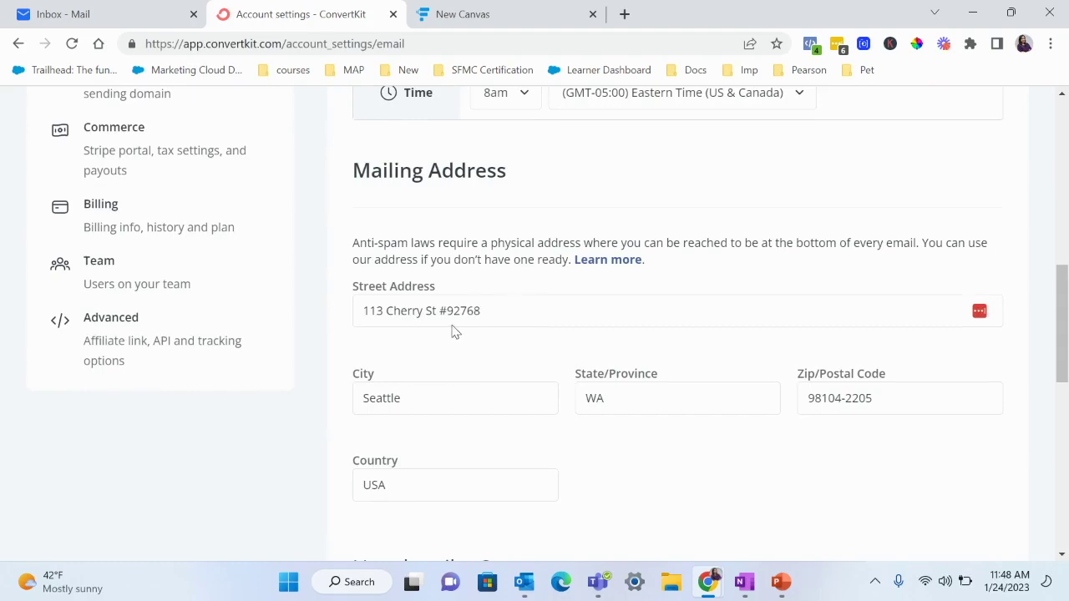
pyautogui.scroll(-3, 480, 344)
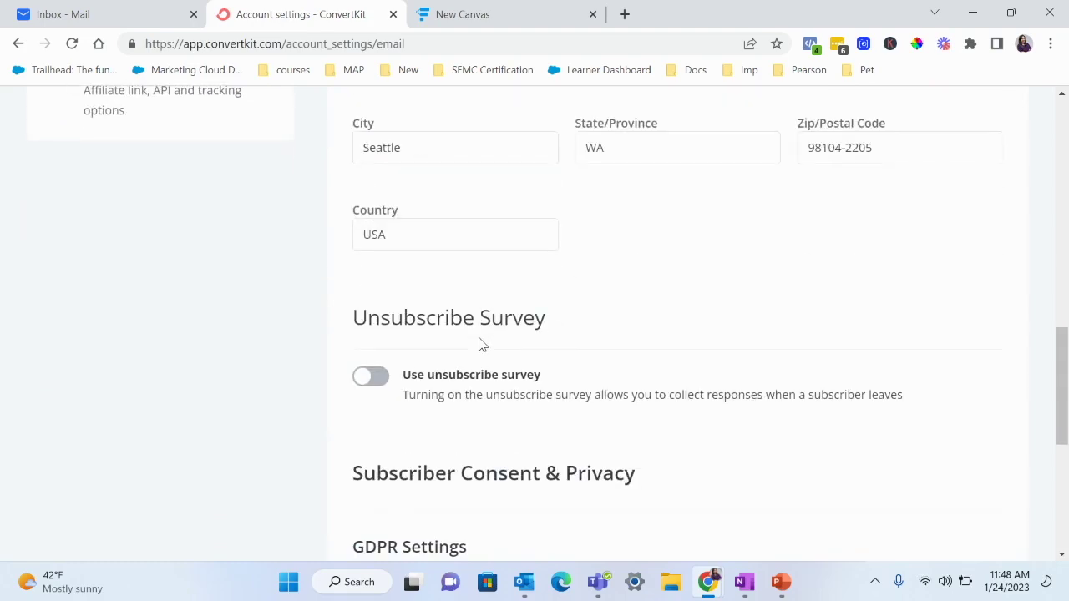
pyautogui.scroll(-3, 480, 344)
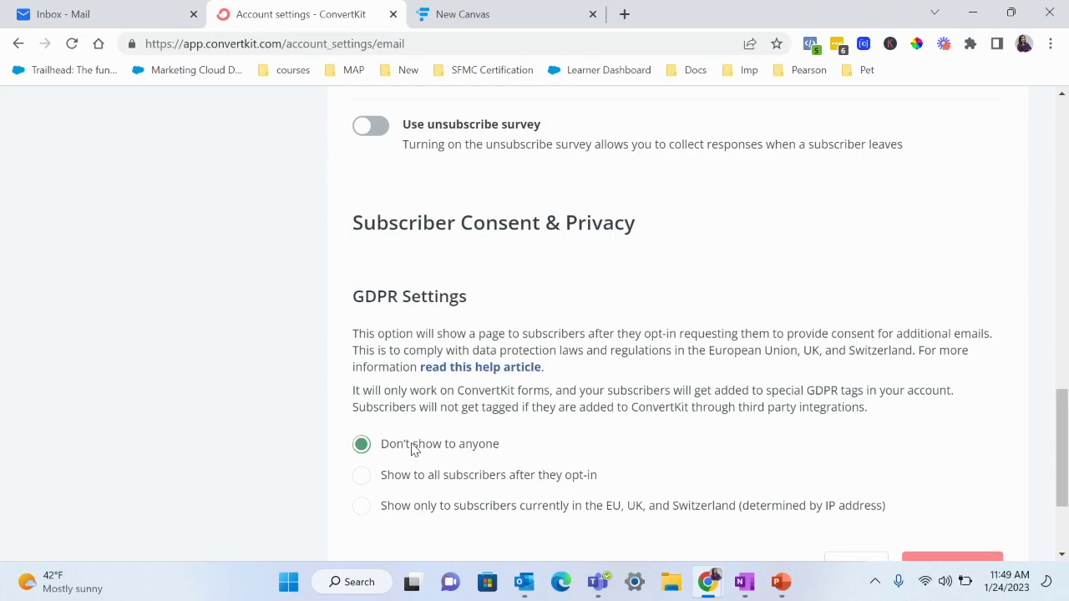
pyautogui.scroll(-2, 414, 449)
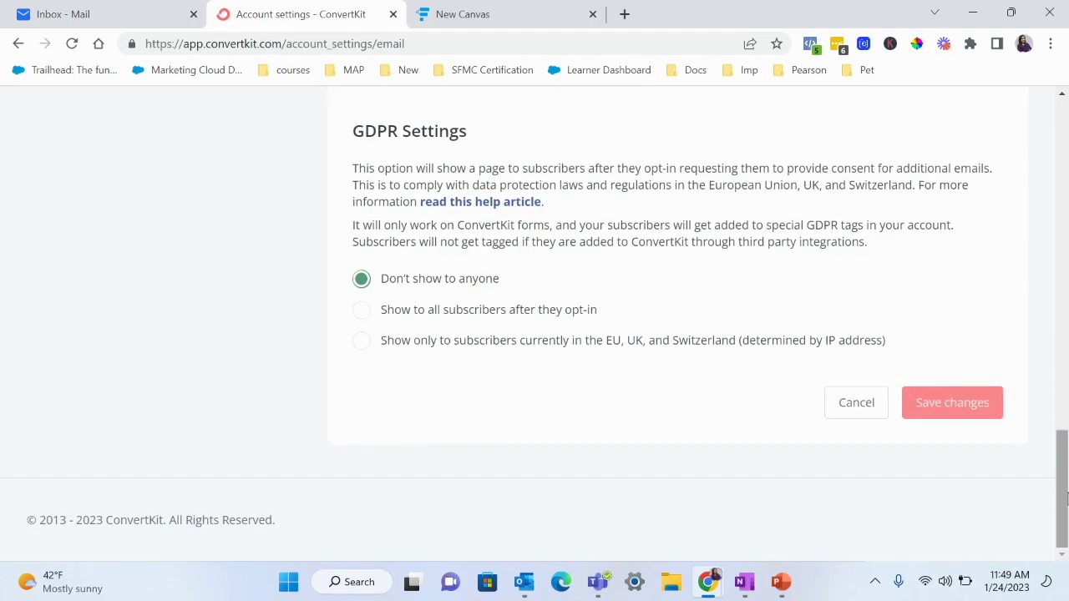
pyautogui.scroll(5, 605, 343)
pyautogui.scroll(-5, 604, 337)
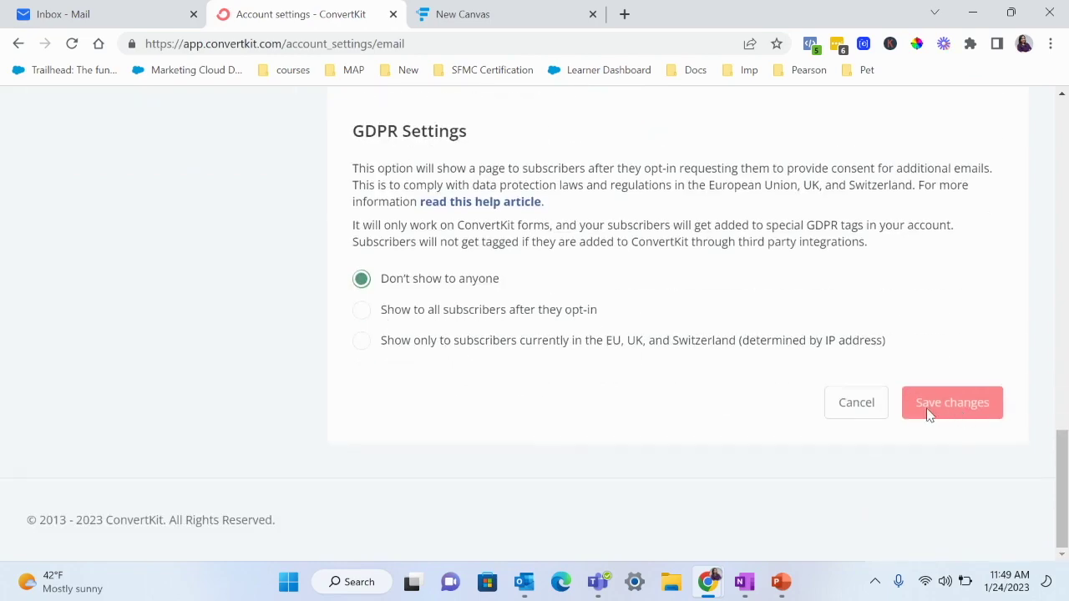
pyautogui.scroll(15, 633, 326)
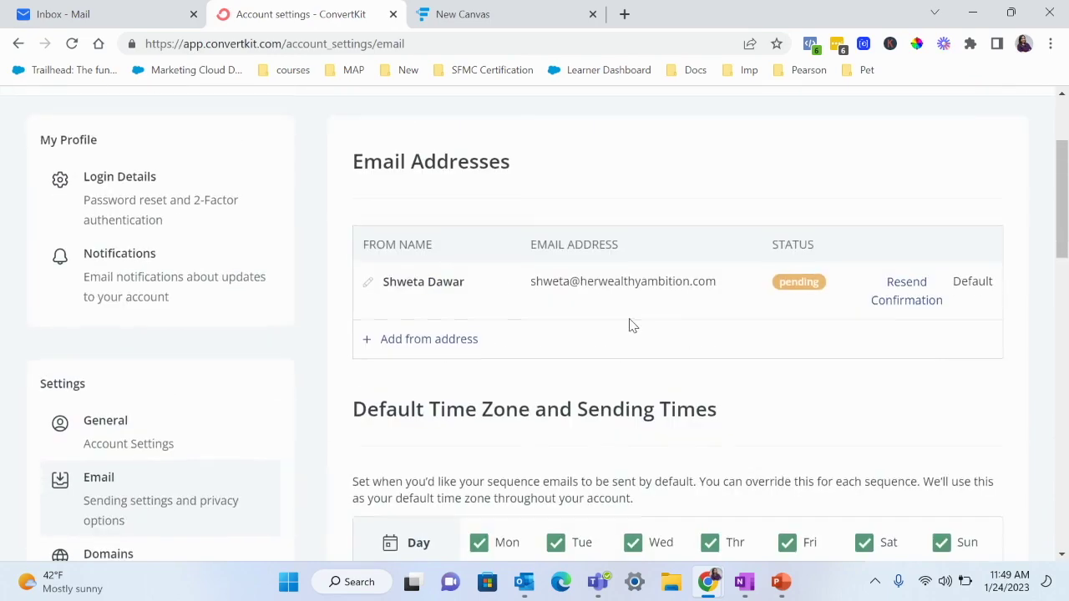
pyautogui.scroll(2, 634, 325)
pyautogui.click(444, 18)
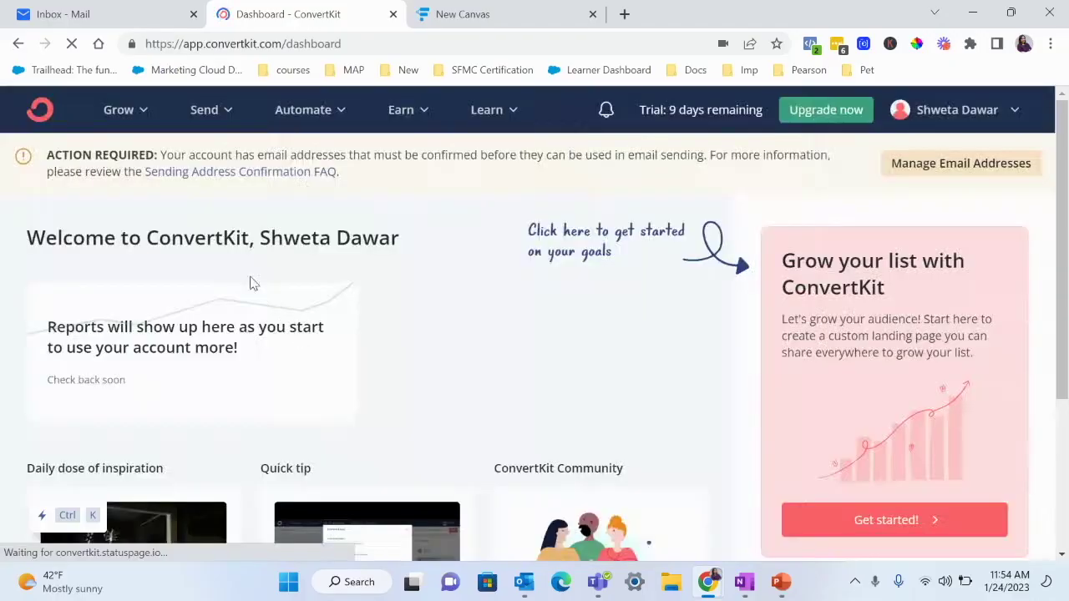
# Switch to the New Canvas browser tab showing the Funnelytics funnel diagram.
pyautogui.click(447, 14)
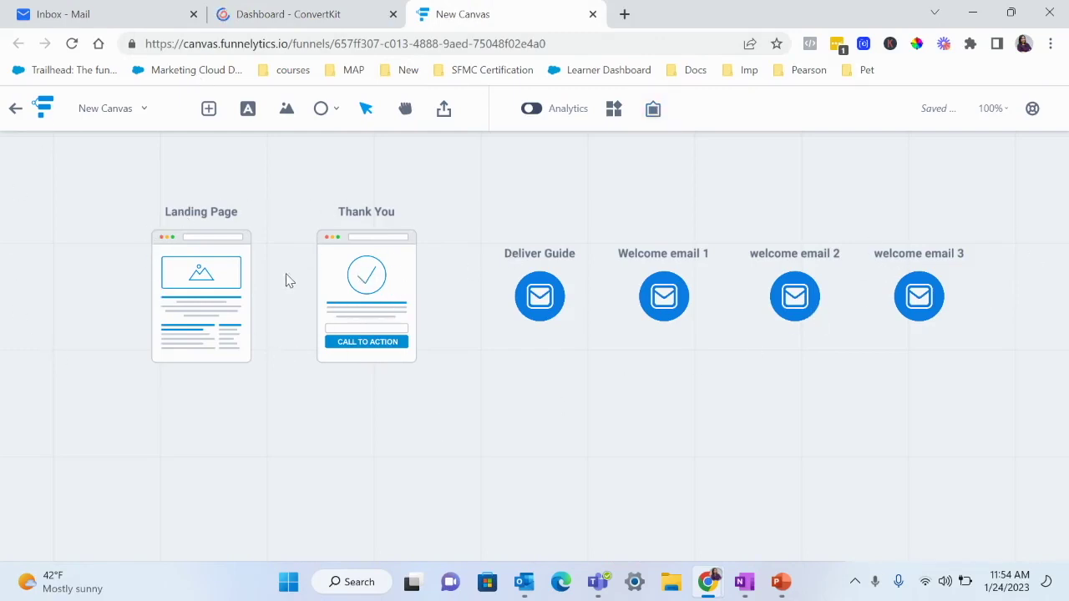
# Compare ConvertKit's Grow and Send menus against the New Canvas funnel tab.
pyautogui.click(326, 14)
pyautogui.click(125, 114)
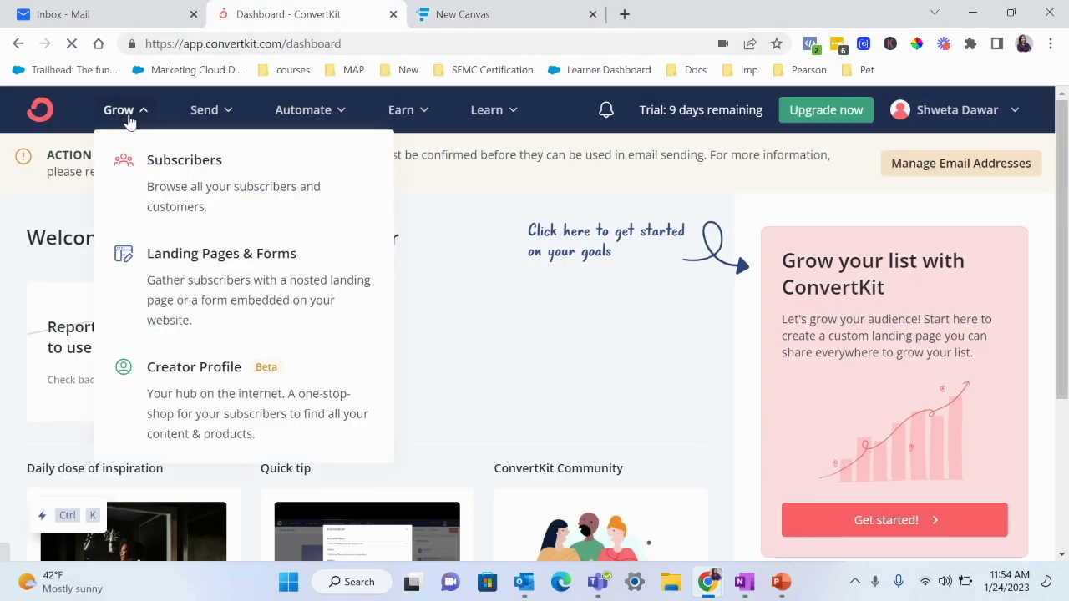
pyautogui.click(531, 10)
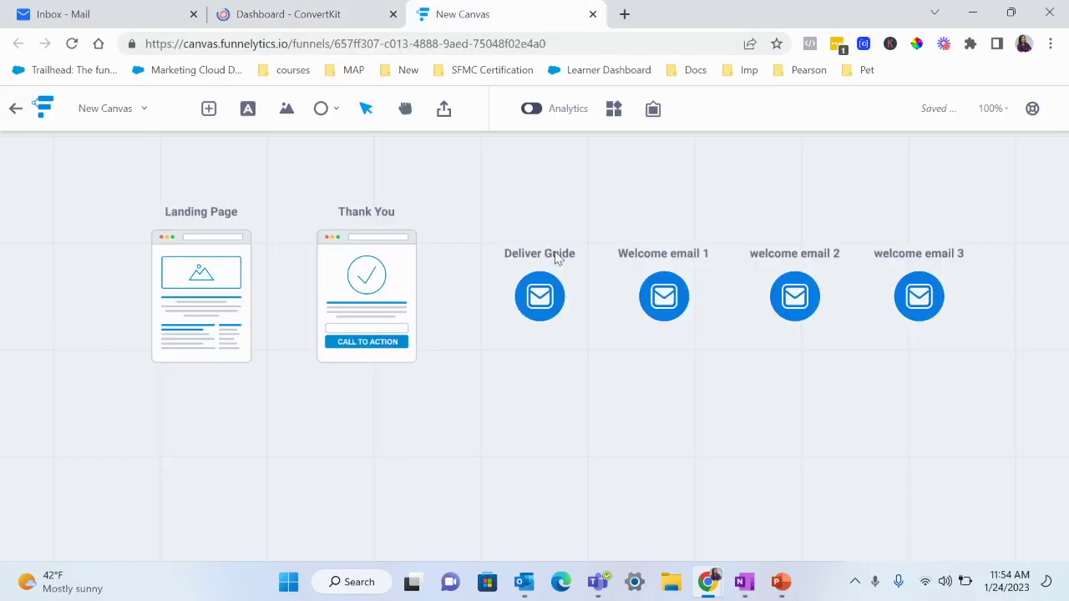
pyautogui.click(311, 7)
pyautogui.click(217, 109)
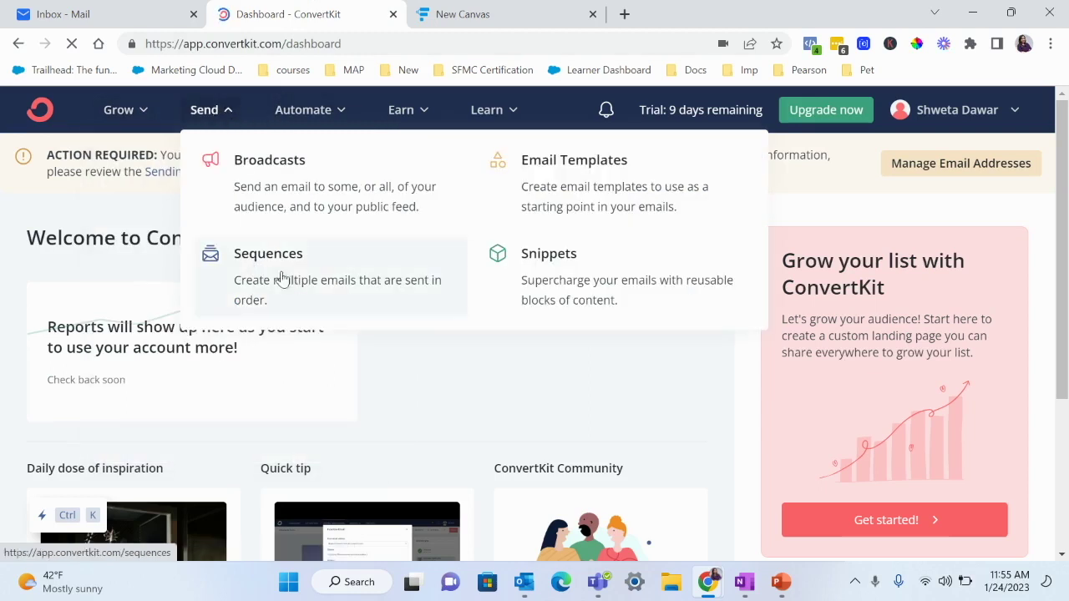
pyautogui.click(497, 15)
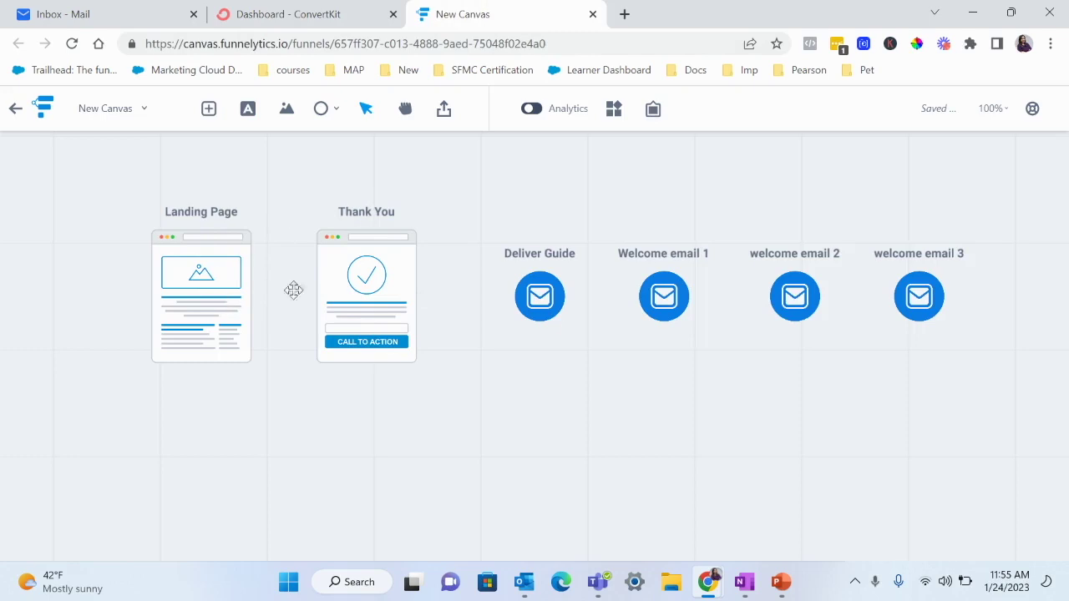
# Look through the Automate menu, then go to Grow > Landing Pages & Forms.
pyautogui.click(276, 15)
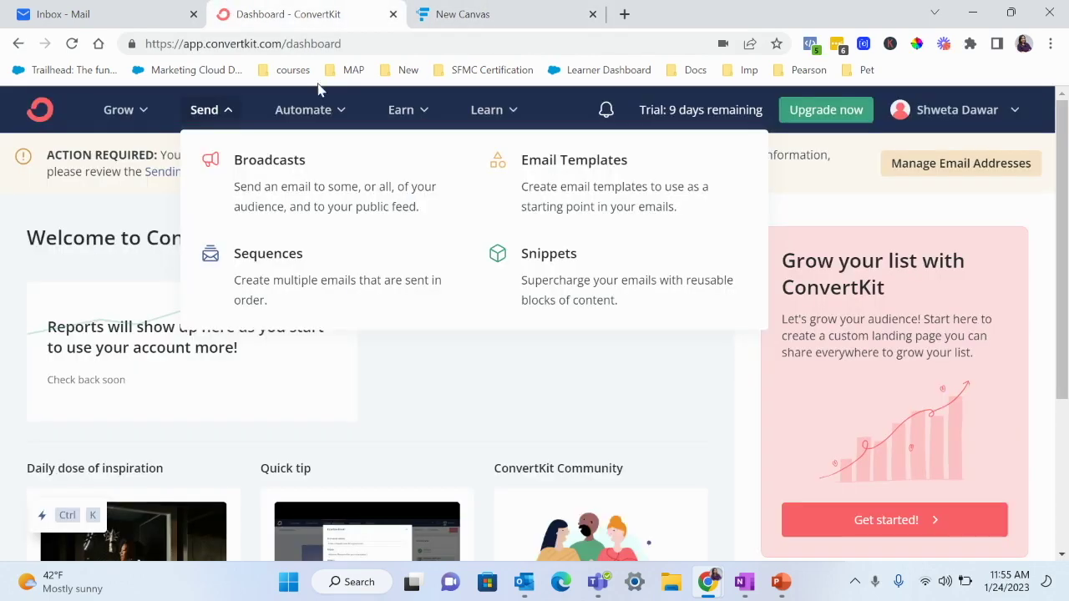
pyautogui.click(301, 111)
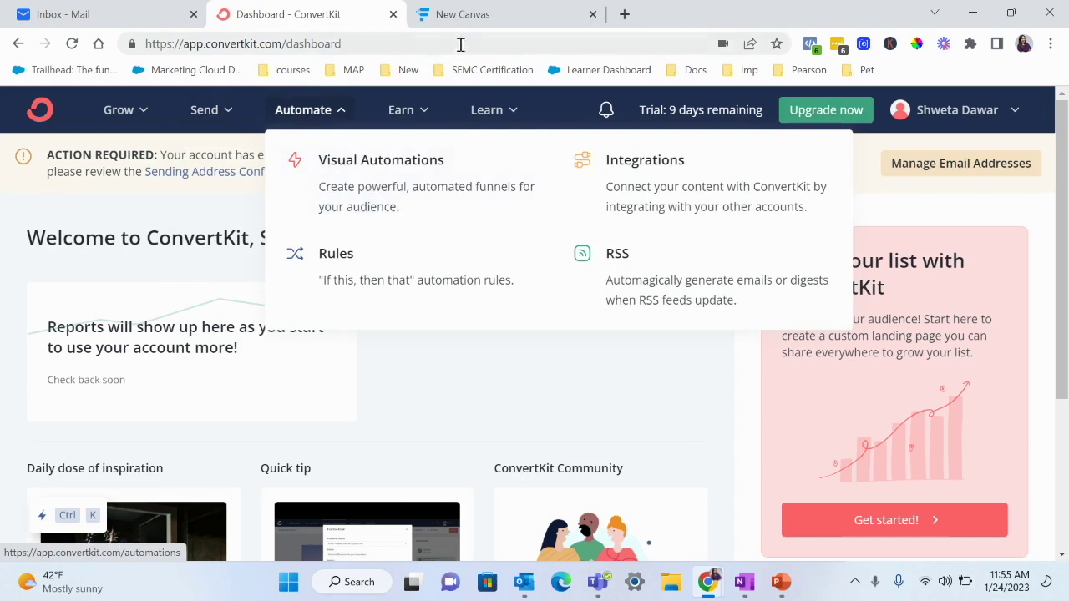
pyautogui.click(107, 110)
pyautogui.click(162, 276)
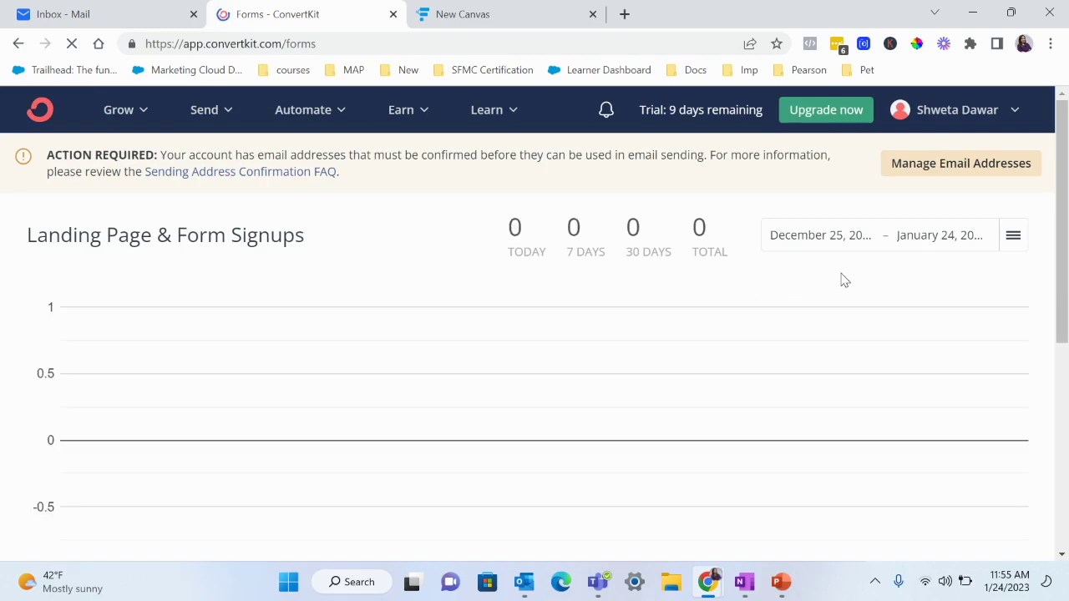
# Choose to build a new Landing Page to bring up the template gallery.
pyautogui.scroll(-5, 491, 310)
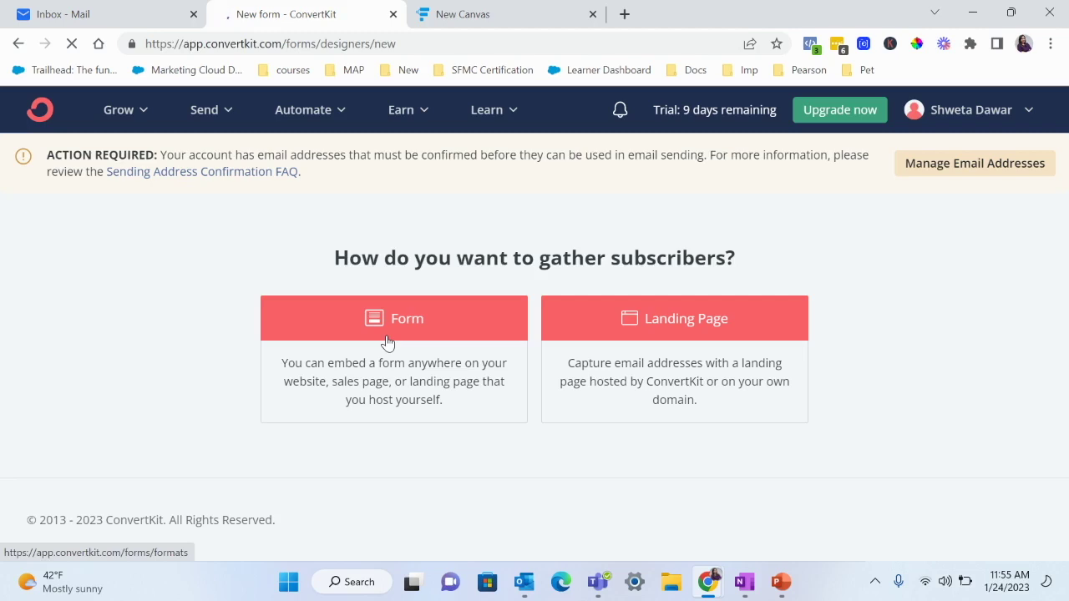
pyautogui.click(690, 332)
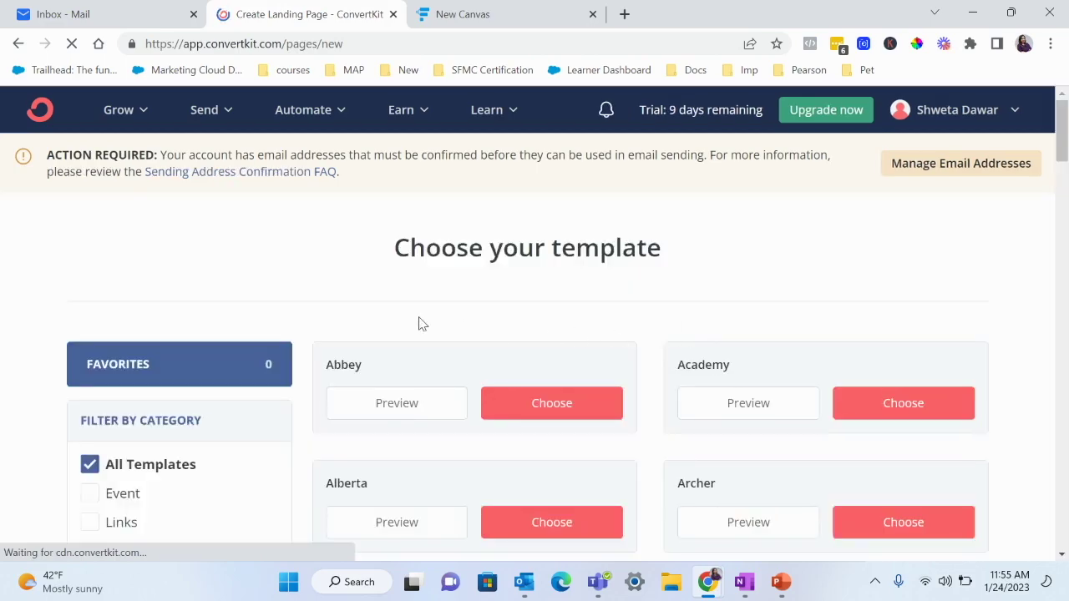
# Browse the template gallery and start a landing page from the Cypress template.
pyautogui.scroll(-2, 421, 324)
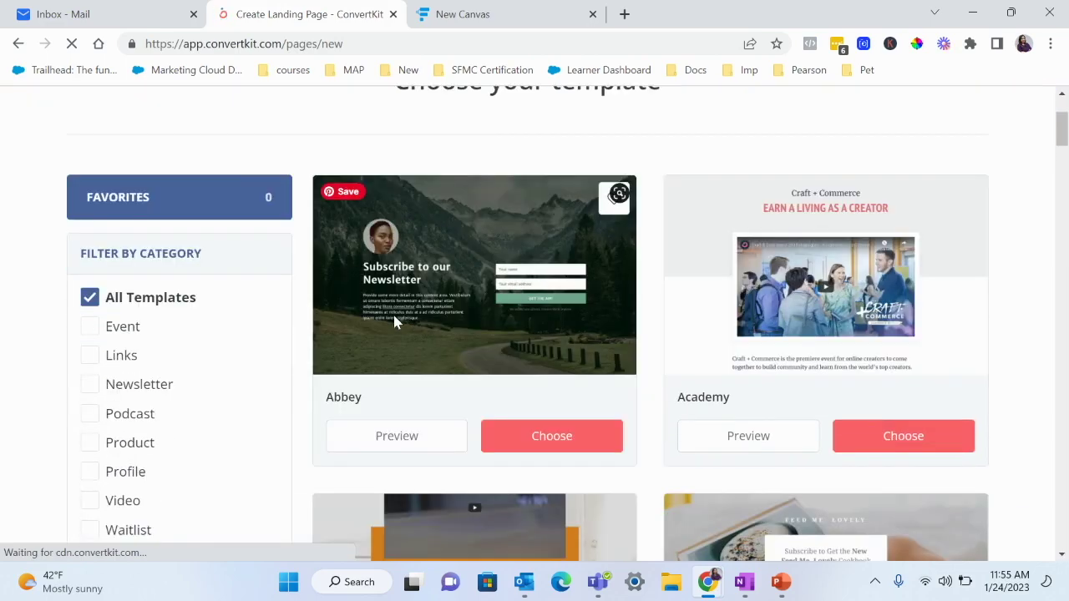
pyautogui.scroll(-3, 468, 355)
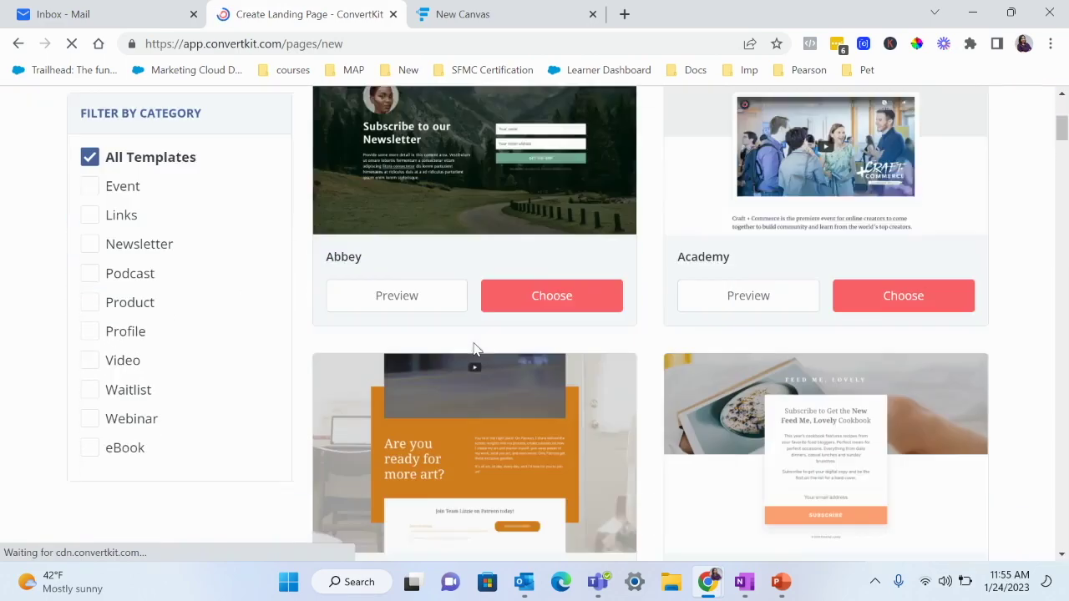
pyautogui.scroll(-2, 514, 358)
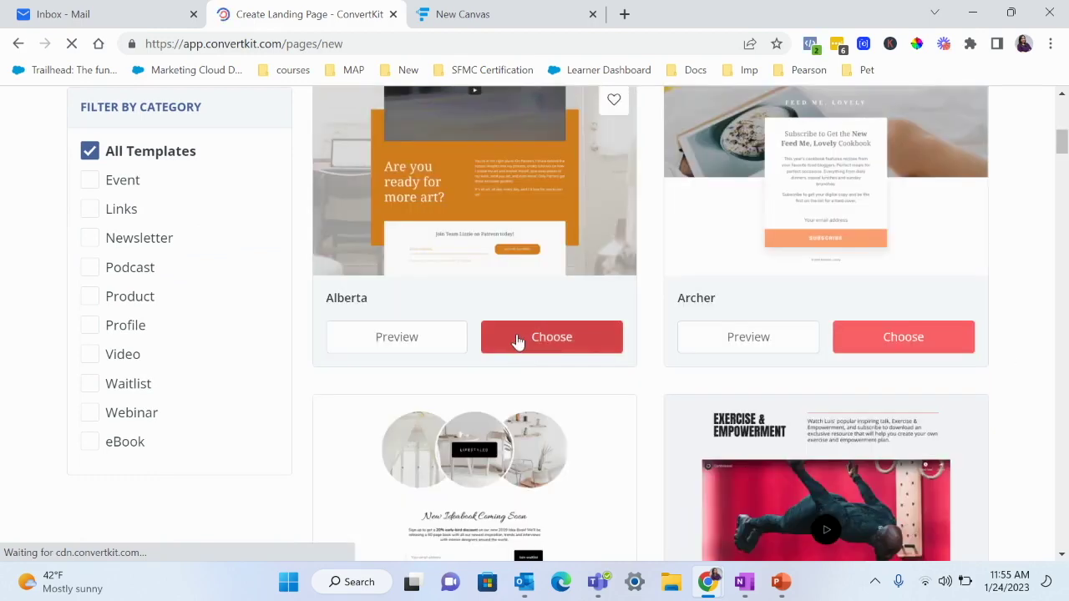
pyautogui.scroll(-4, 515, 330)
pyautogui.scroll(5, 515, 331)
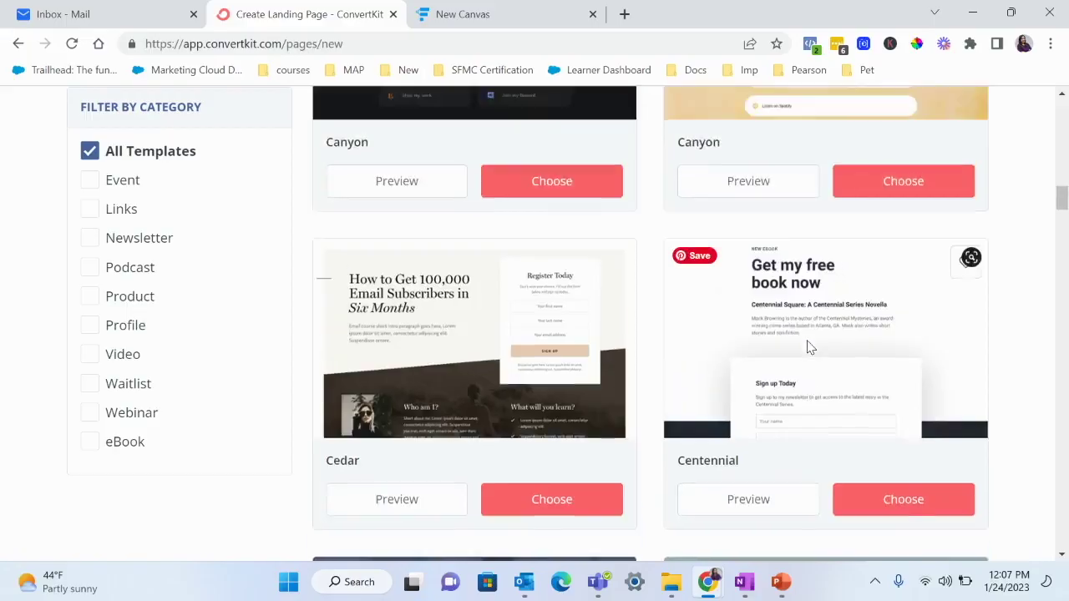
pyautogui.scroll(15, 809, 348)
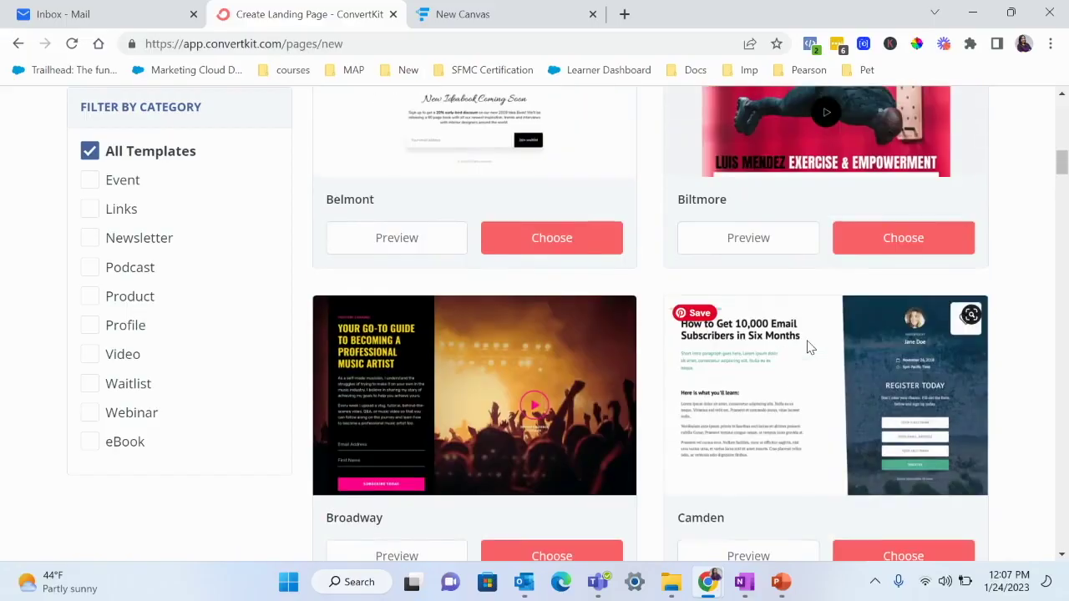
pyautogui.scroll(2, 816, 340)
pyautogui.scroll(-15, 814, 341)
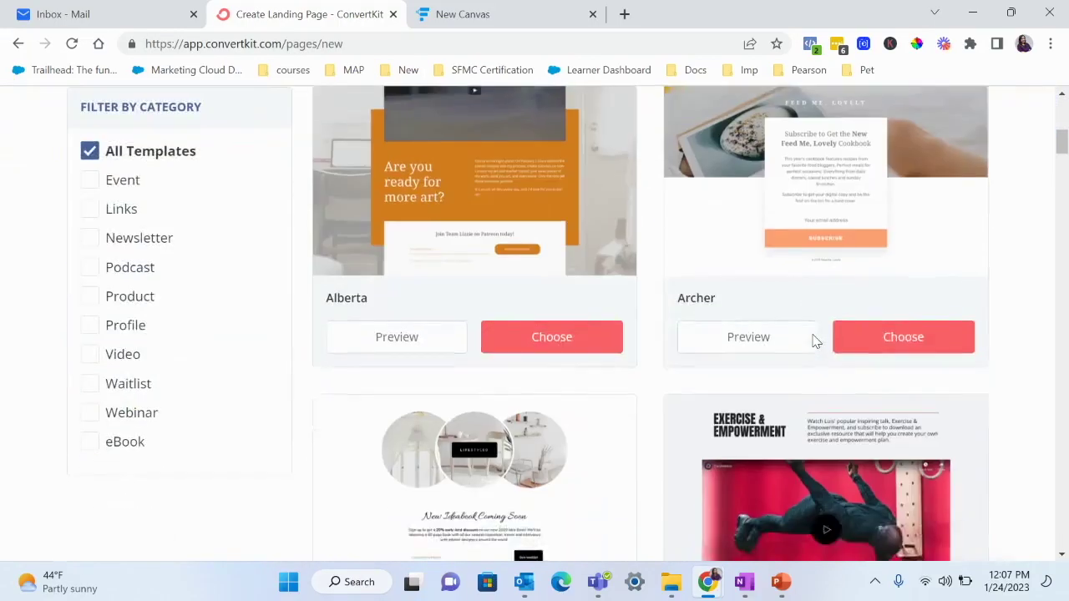
pyautogui.scroll(-8, 816, 341)
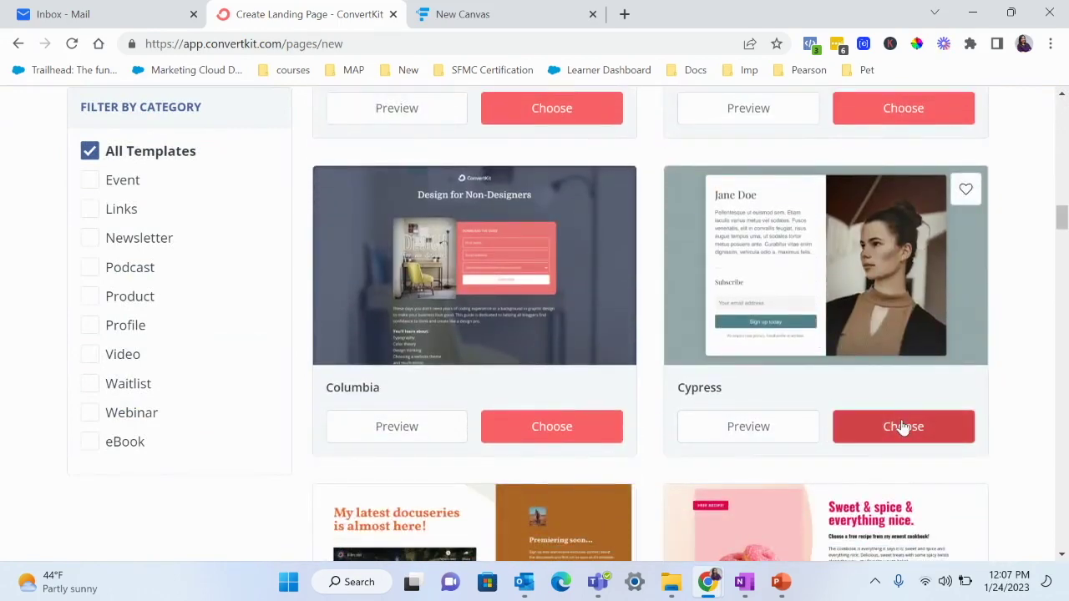
pyautogui.click(903, 427)
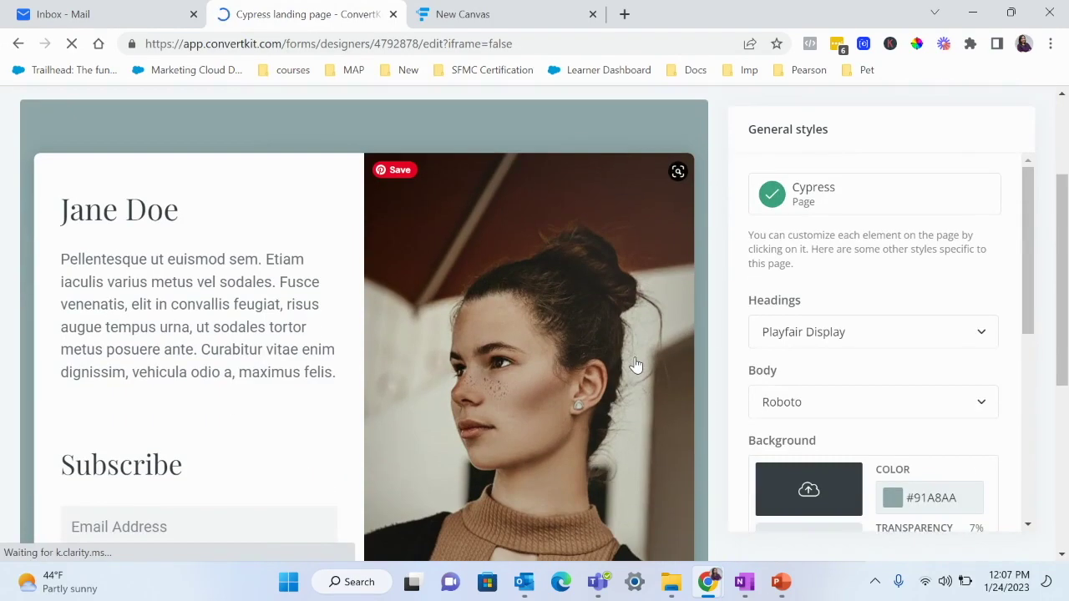
# Replace the Jane Doe headline with 'Tech Career Guide'.
pyautogui.scroll(-2, 651, 368)
pyautogui.click(582, 376)
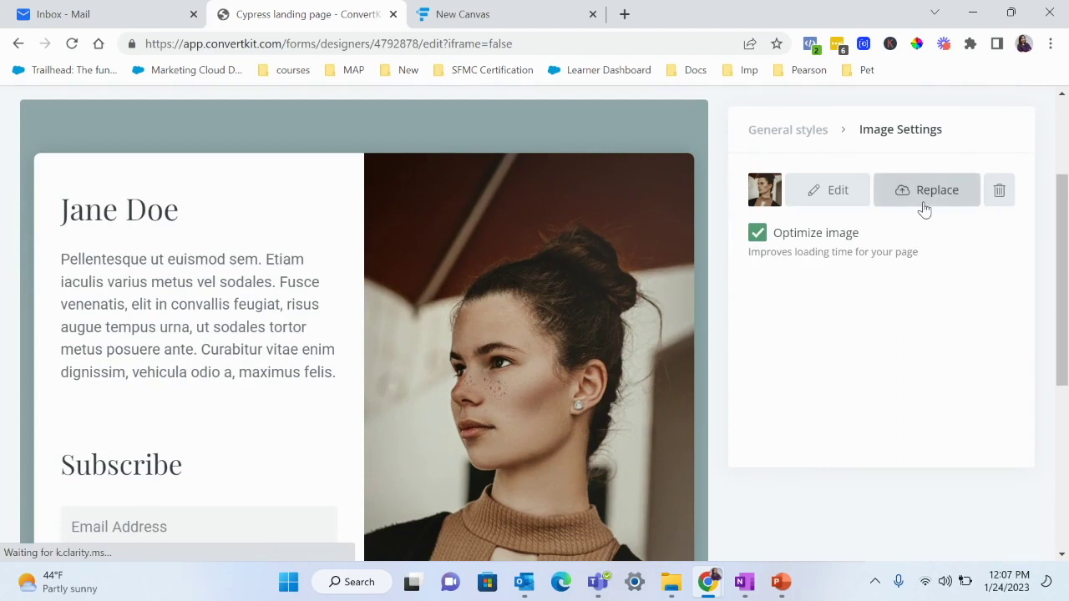
pyautogui.click(124, 209)
pyautogui.doubleClick(122, 209)
pyautogui.click(121, 208)
pyautogui.tripleClick(121, 209)
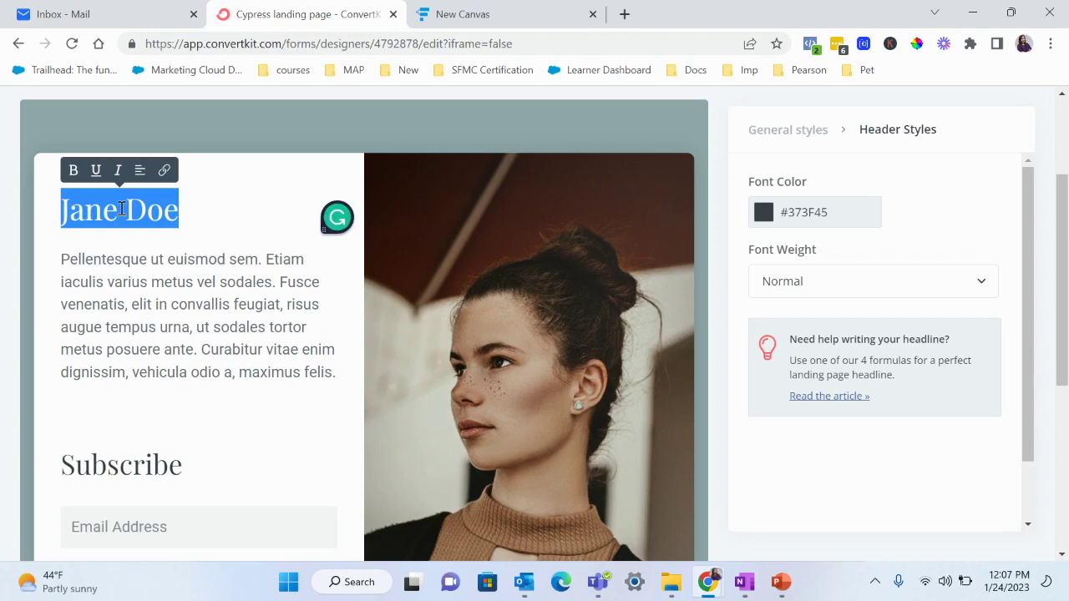
pyautogui.write('Tech C')
pyautogui.write('ar')
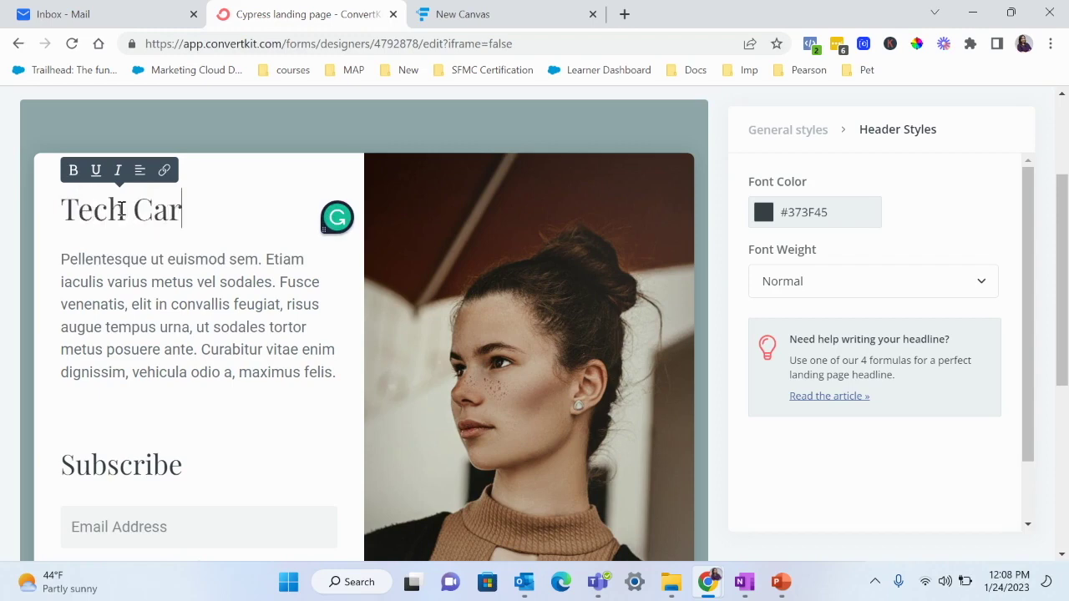
pyautogui.write('eer G')
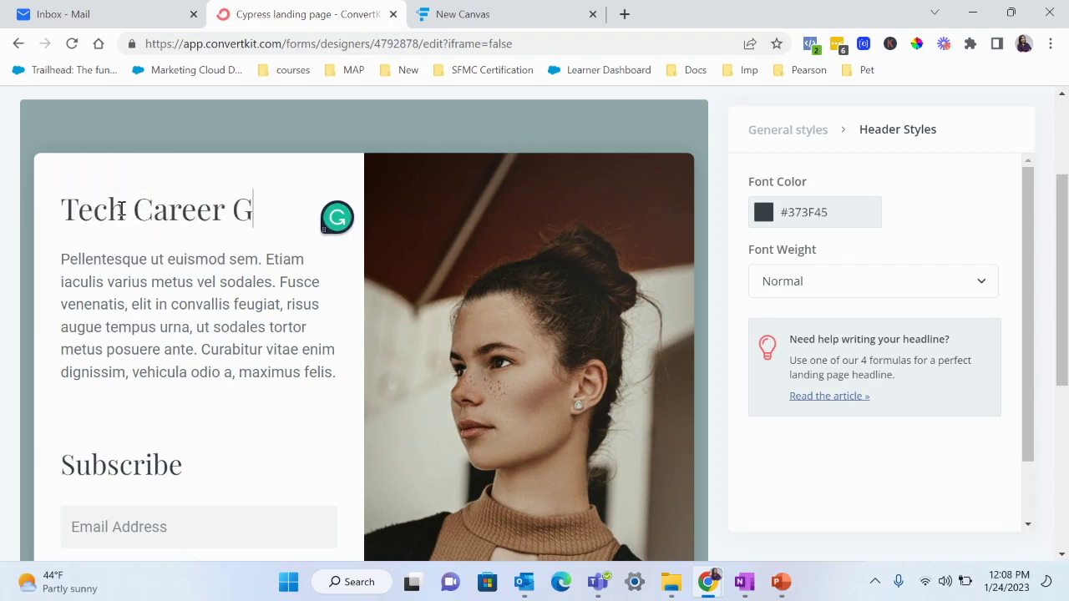
pyautogui.write('uide')
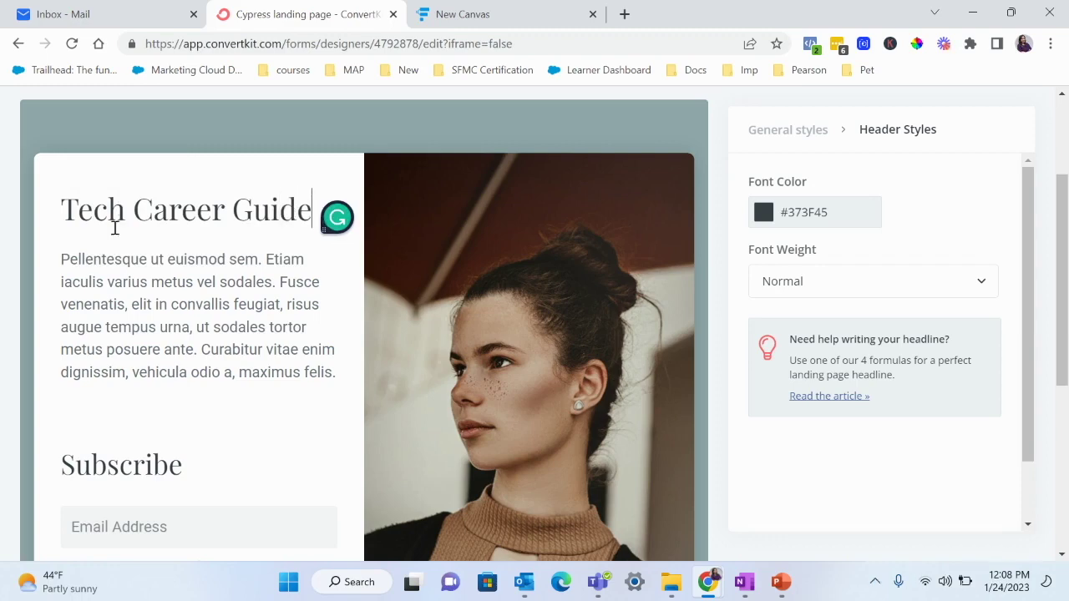
# Change the intro to 'Edit text', the heading to 'Get the Guide!', the button to 'Get it now'.
pyautogui.tripleClick(144, 303)
pyautogui.write('Edit text')
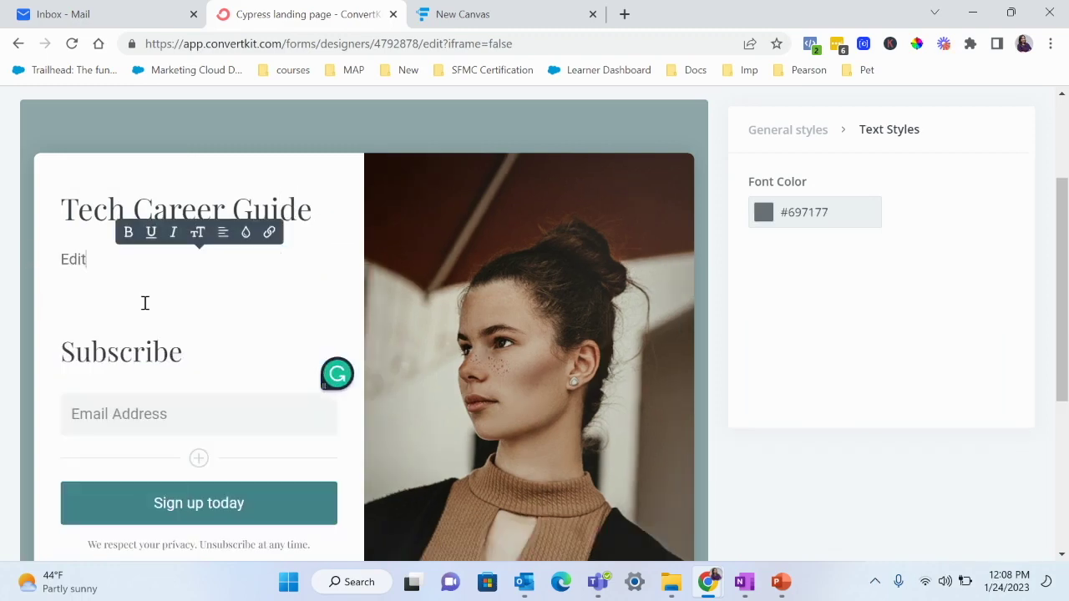
pyautogui.doubleClick(143, 352)
pyautogui.write('Get ')
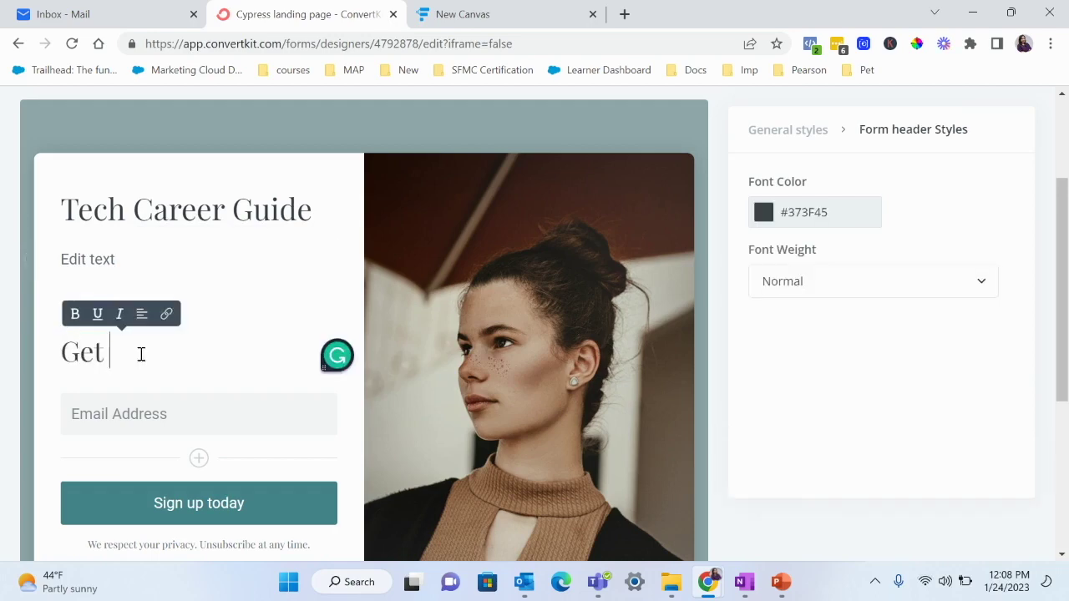
pyautogui.write('the Guide!')
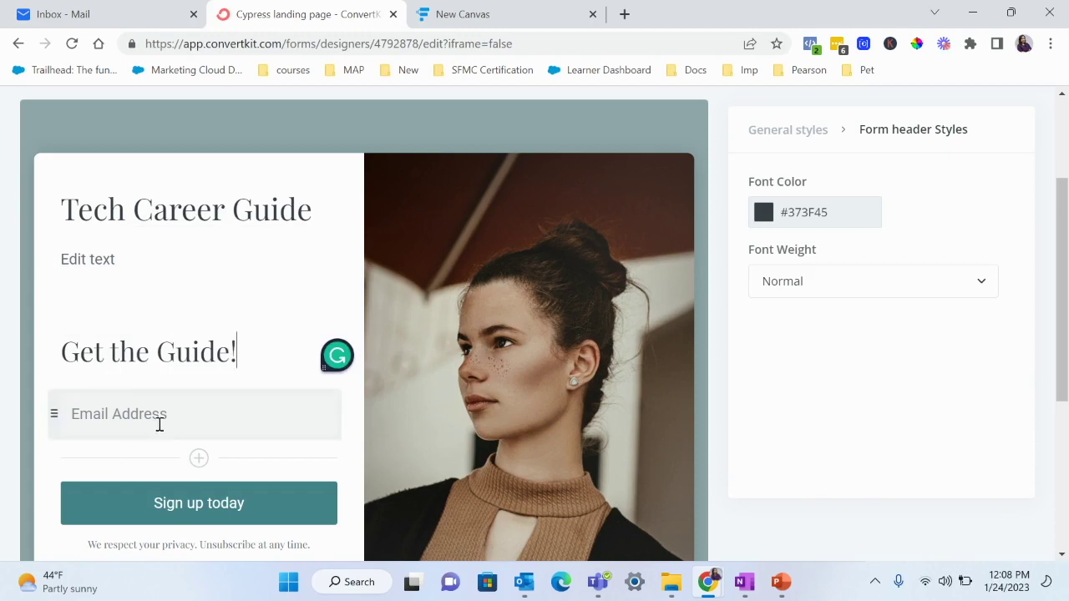
pyautogui.scroll(-2, 184, 401)
pyautogui.tripleClick(222, 351)
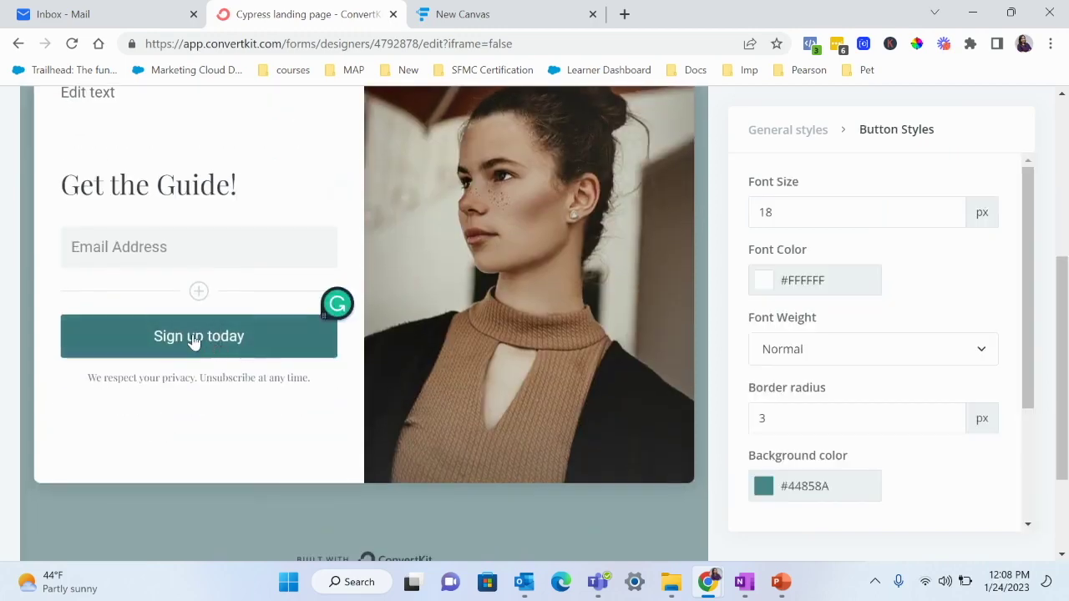
pyautogui.write('Get it now')
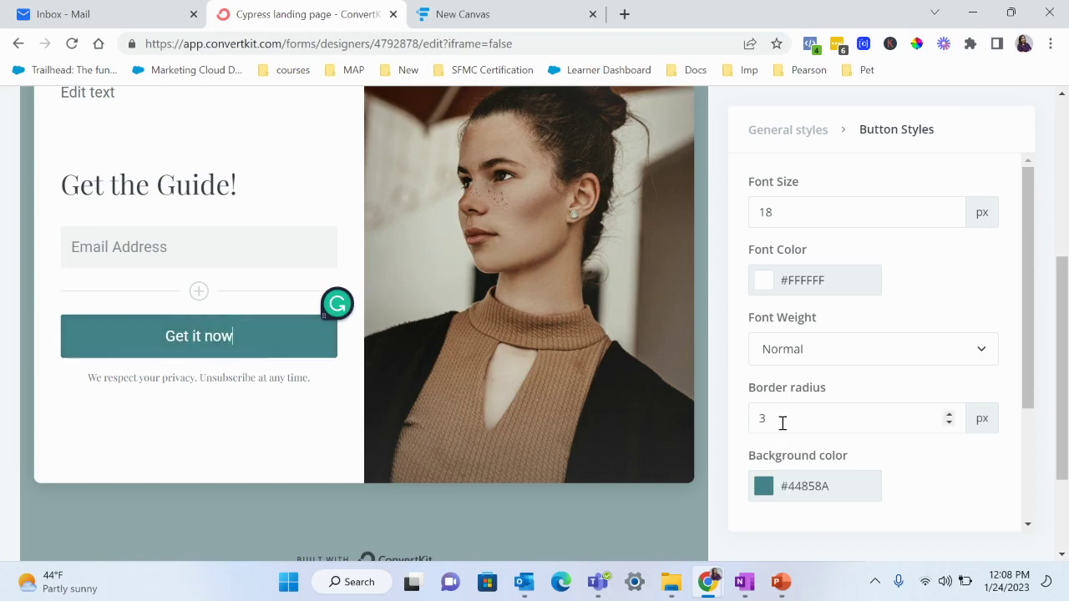
# Inspect the Get the Guide! heading and the Email Address field styles.
pyautogui.scroll(1, 815, 344)
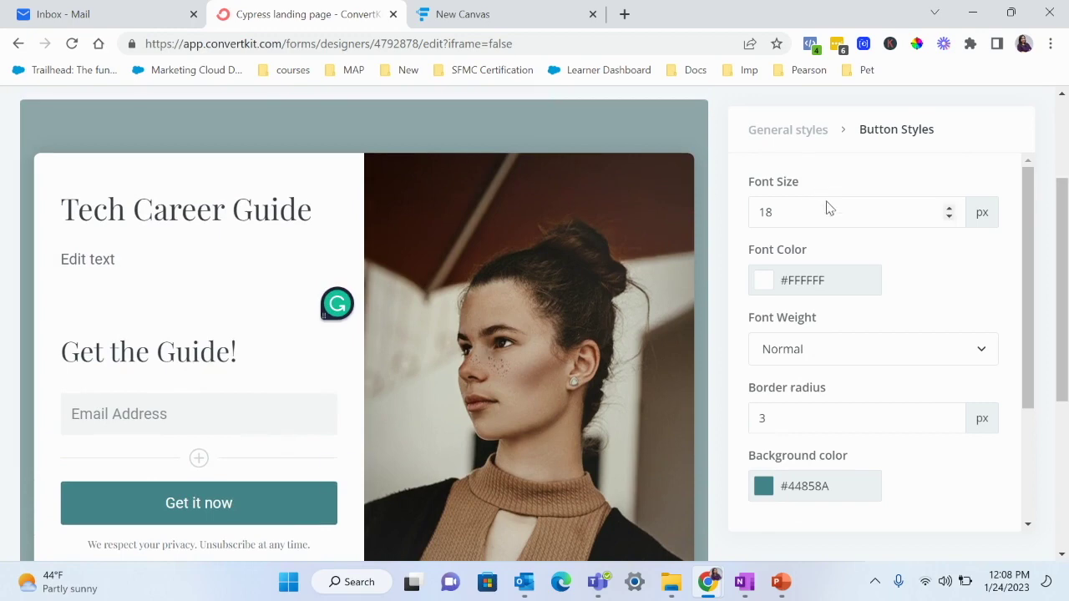
pyautogui.click(212, 351)
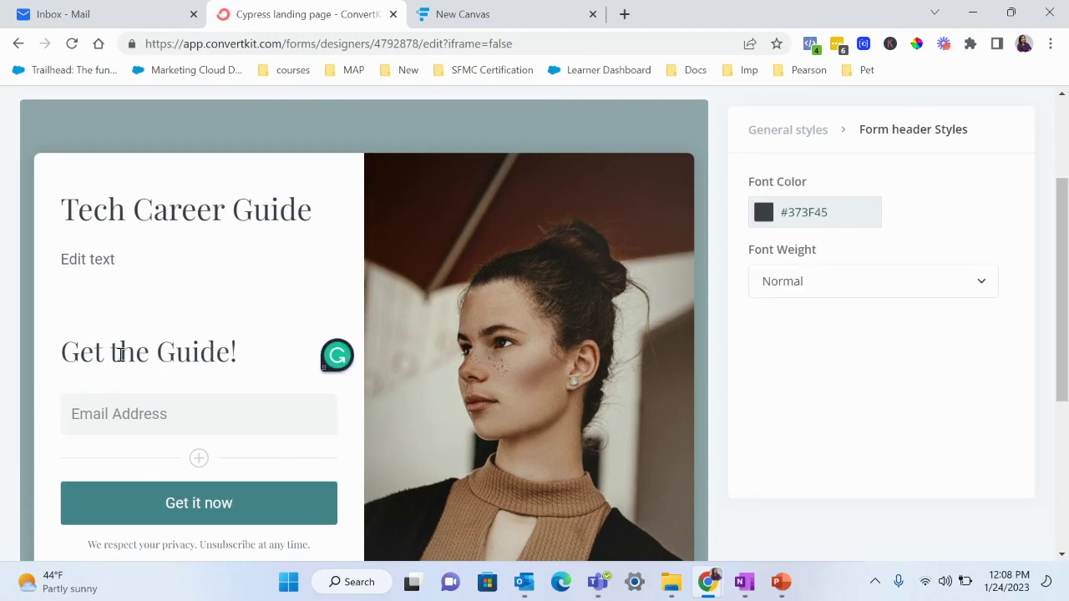
pyautogui.click(138, 356)
pyautogui.click(159, 410)
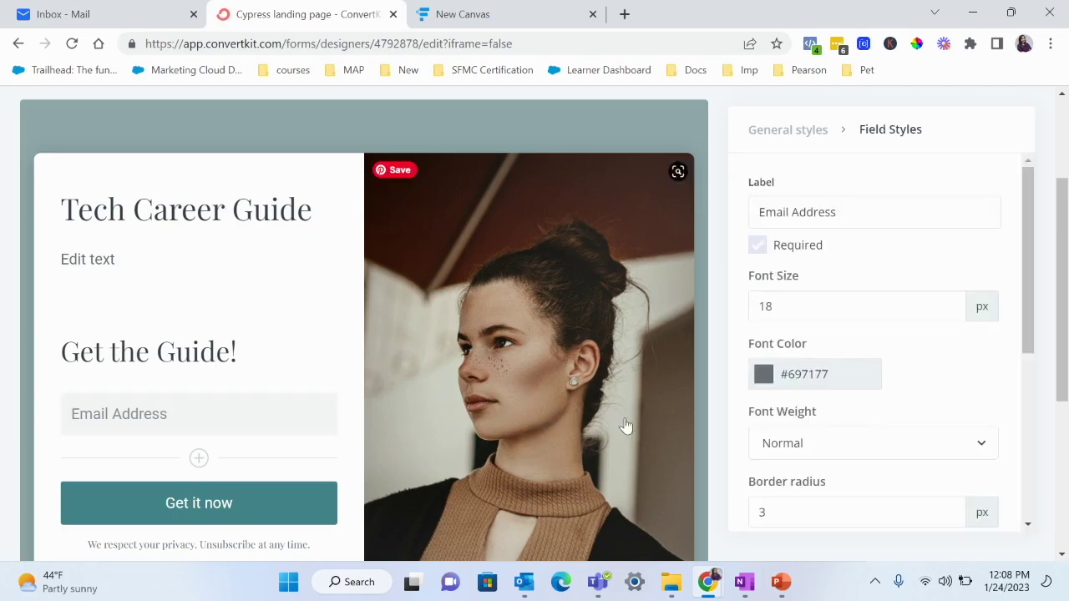
pyautogui.scroll(-3, 819, 219)
pyautogui.scroll(3, 821, 248)
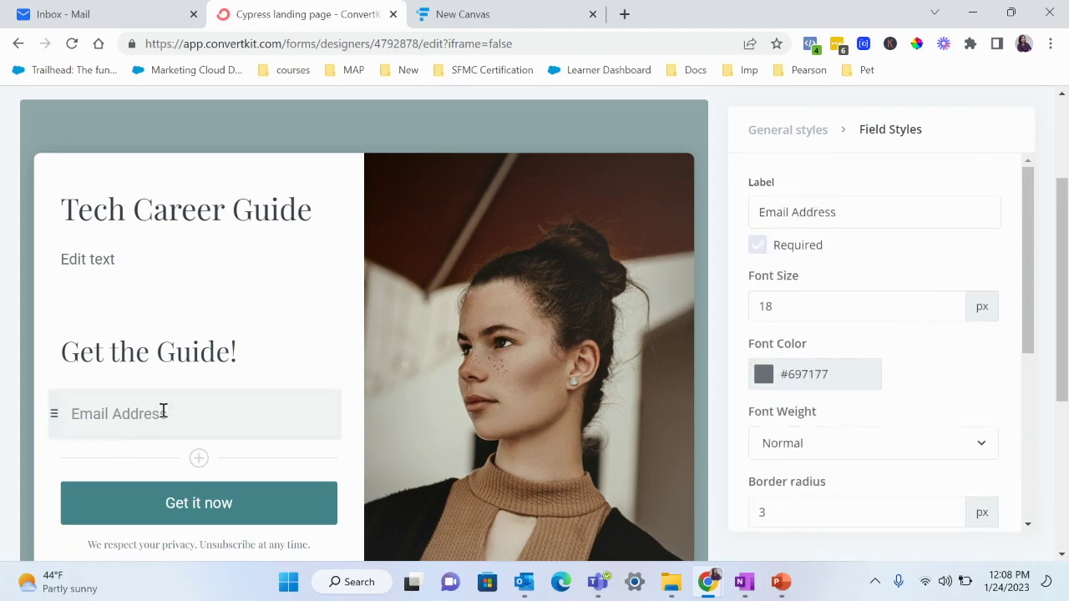
# Replace the line under the headline with 'Get the free guide to learn'.
pyautogui.click(86, 266)
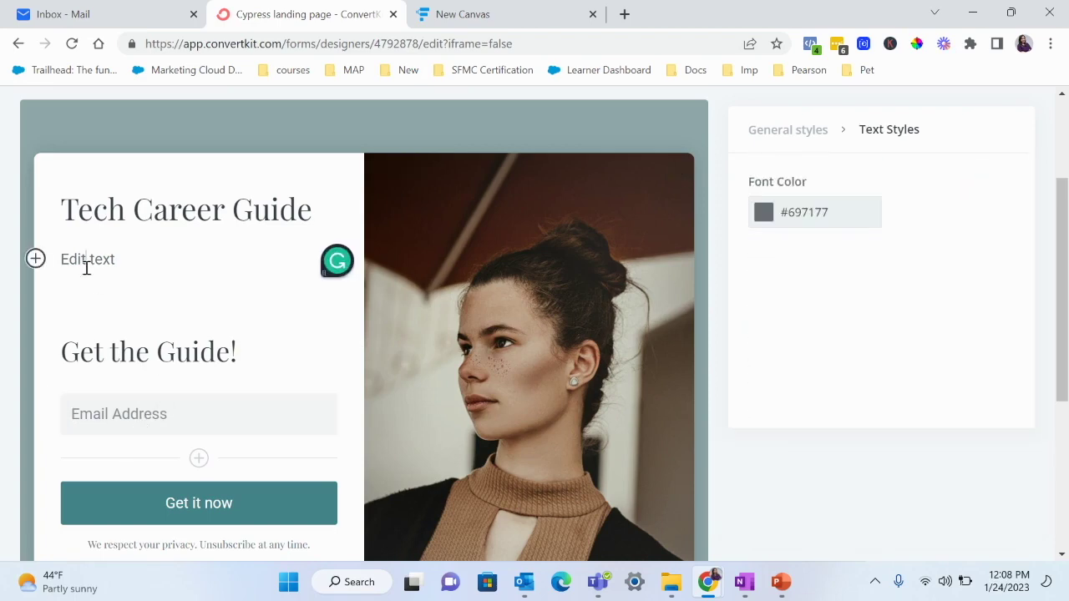
pyautogui.write('Get')
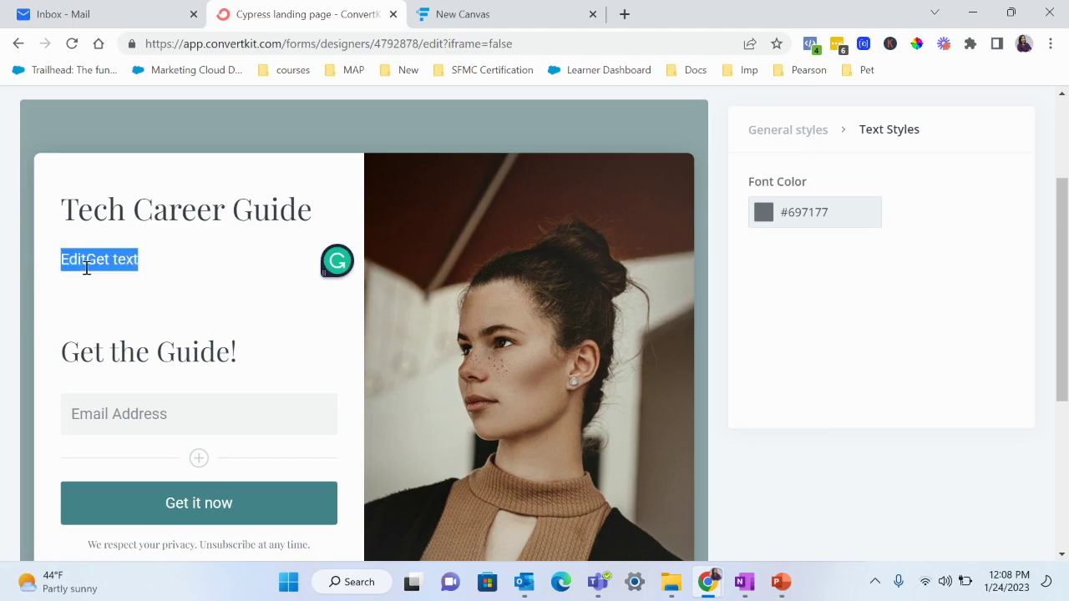
pyautogui.tripleClick(86, 266)
pyautogui.write('Get the ')
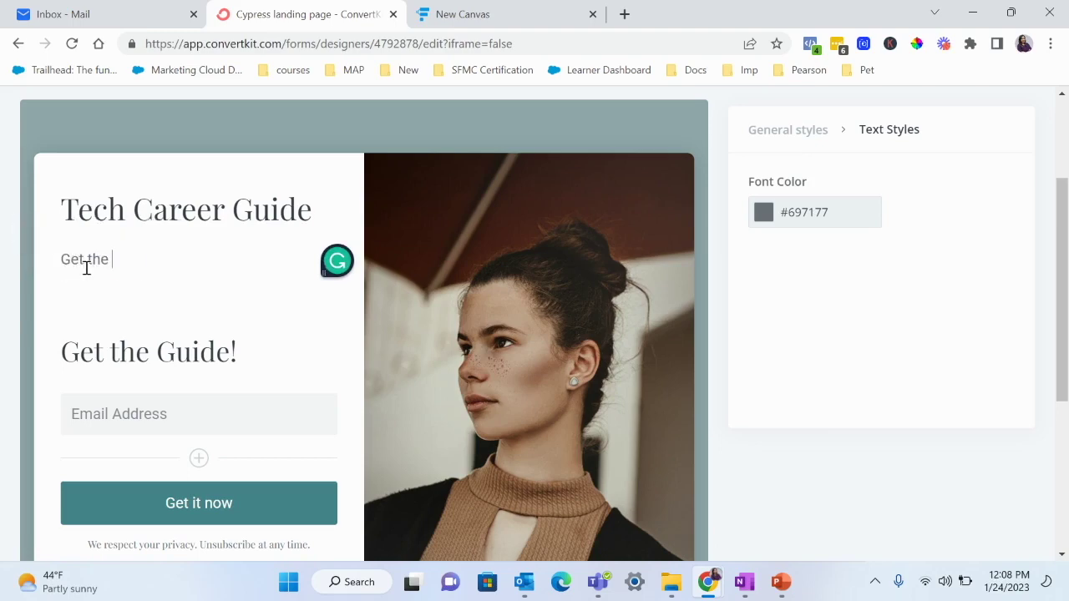
pyautogui.write('free guide to learn')
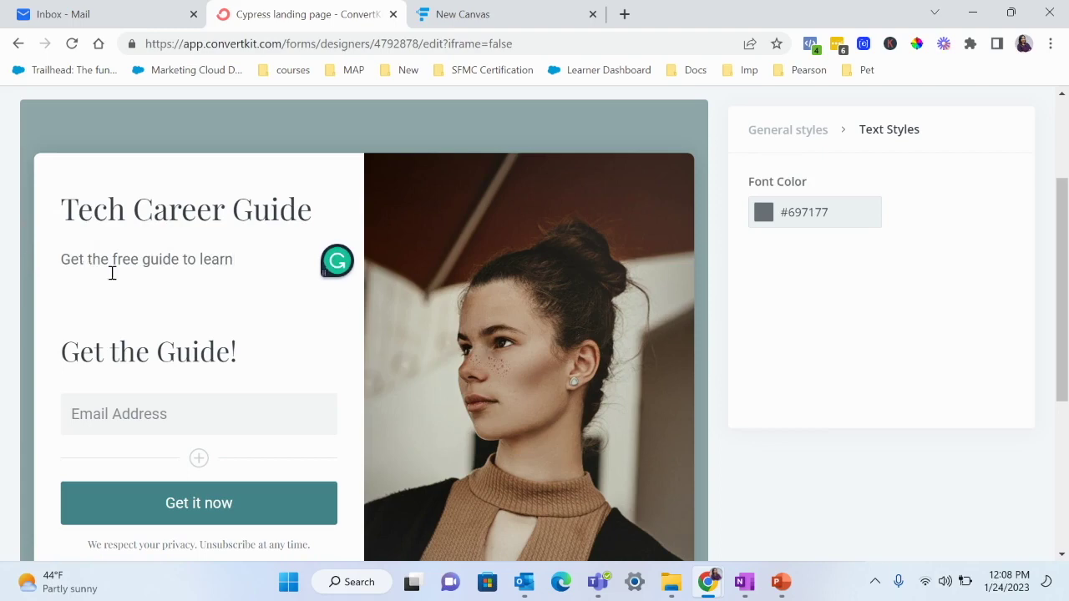
pyautogui.scroll(2, 496, 284)
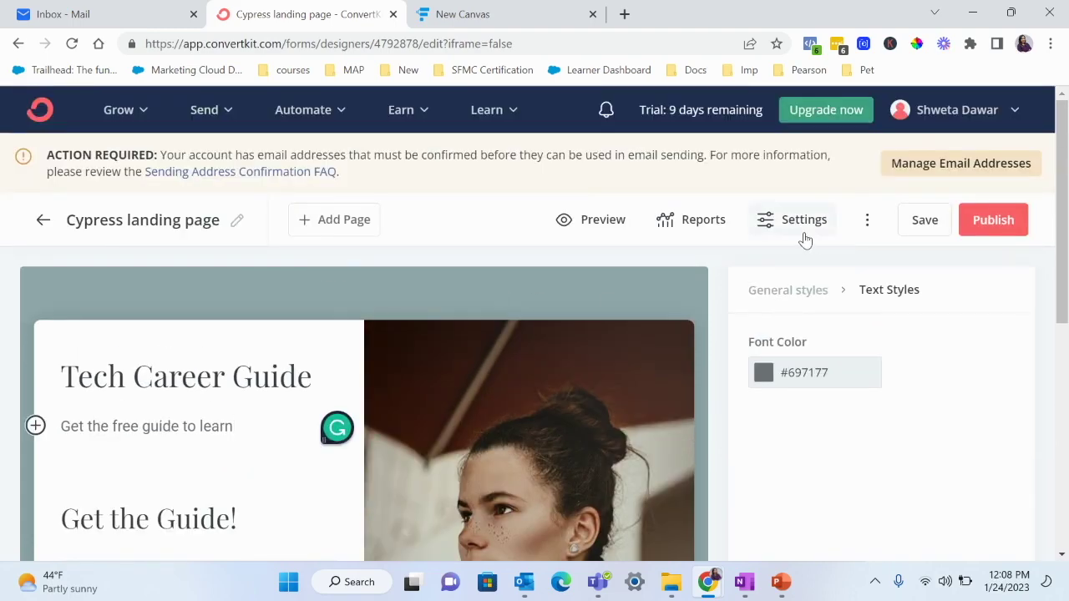
pyautogui.click(803, 228)
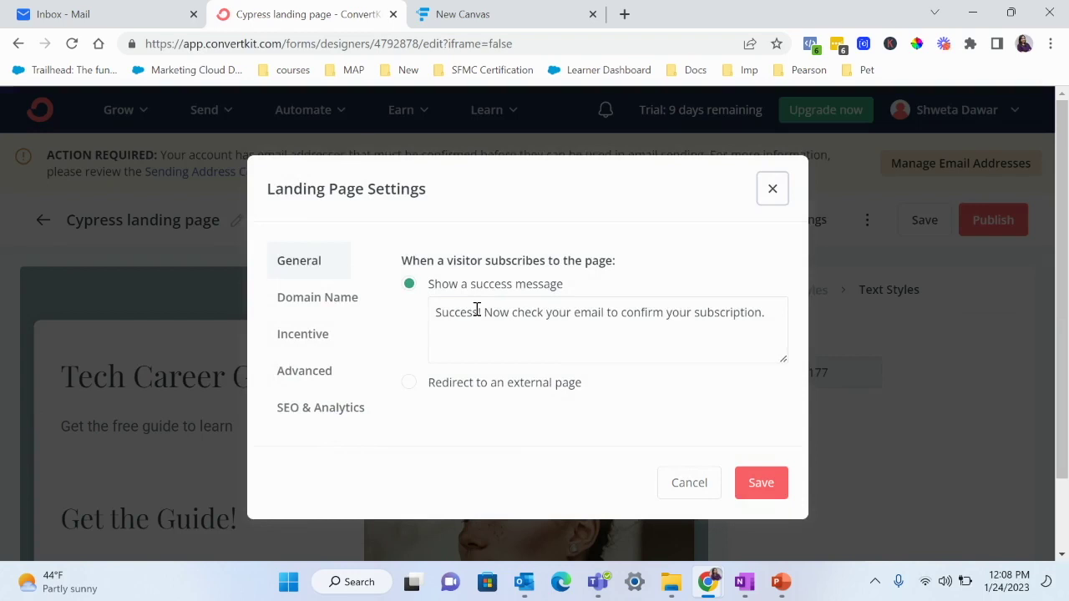
pyautogui.click(410, 386)
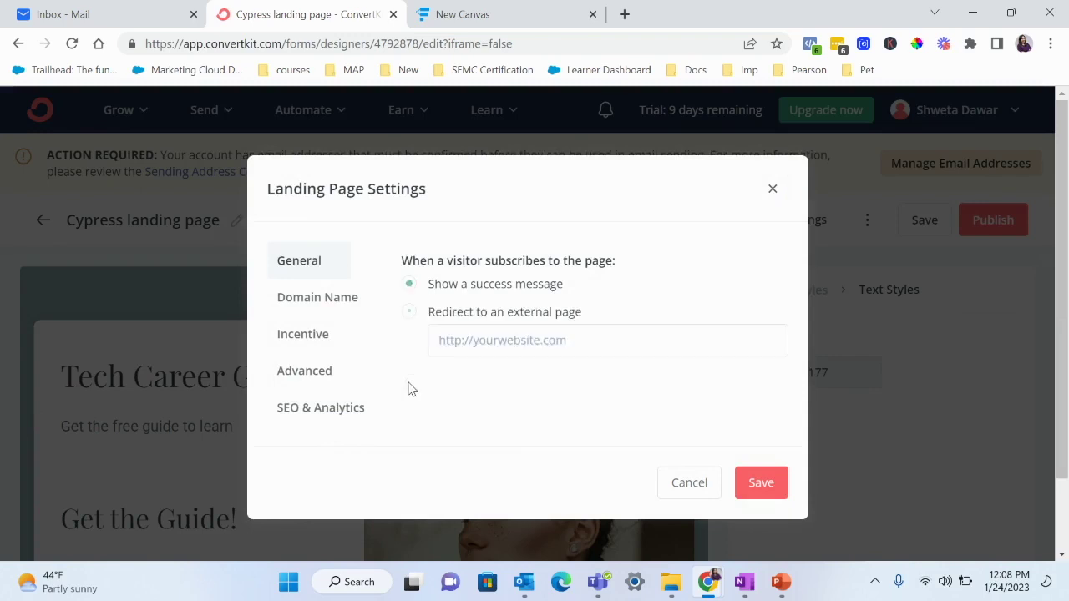
pyautogui.click(472, 344)
pyautogui.click(439, 287)
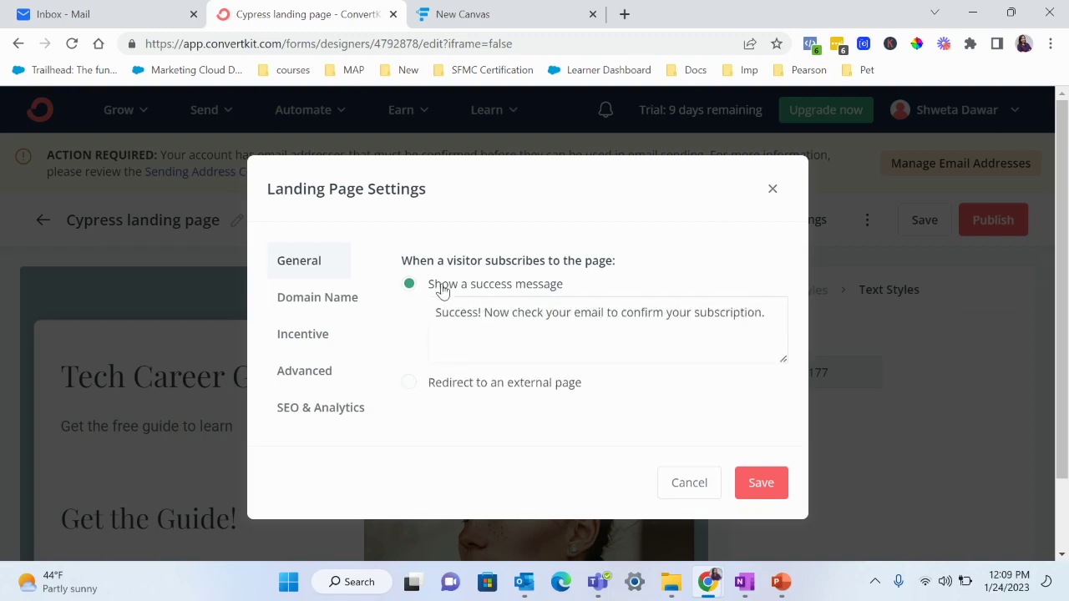
pyautogui.click(761, 483)
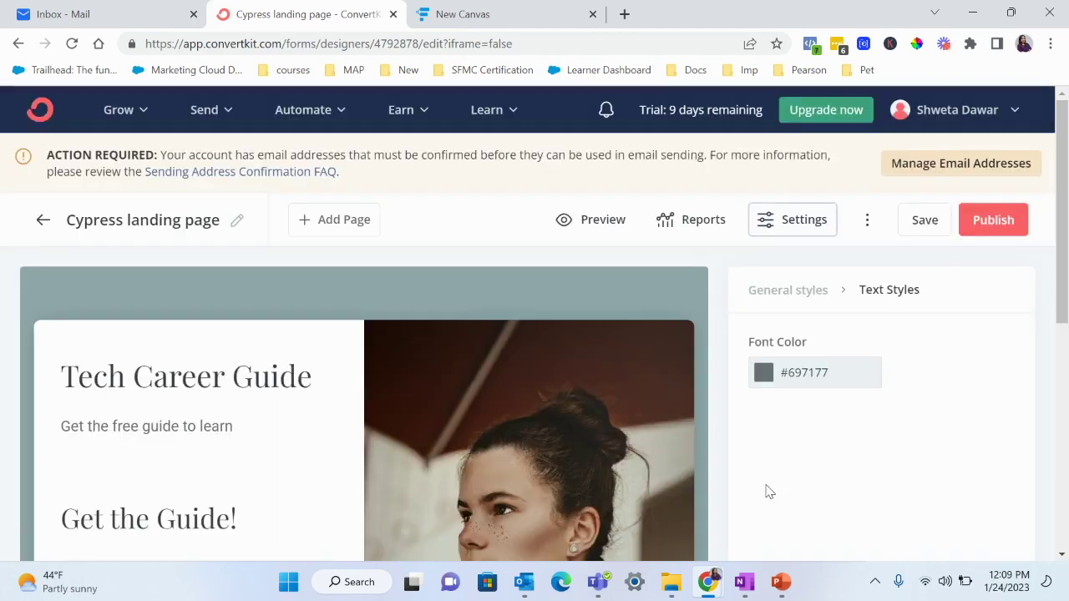
# Add a thank-you page to the landing page.
pyautogui.click(869, 219)
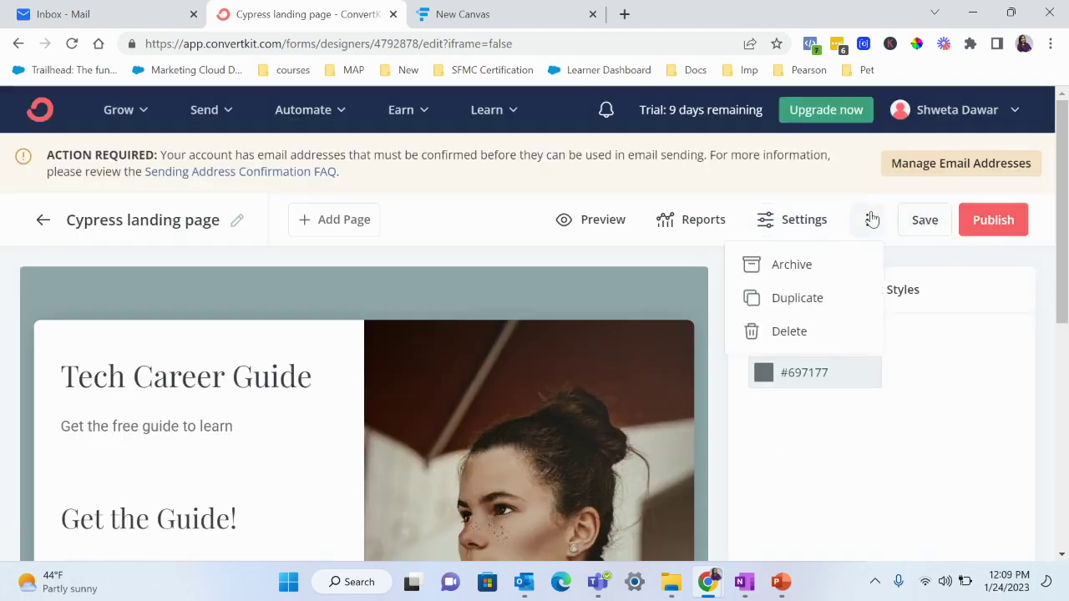
pyautogui.click(871, 220)
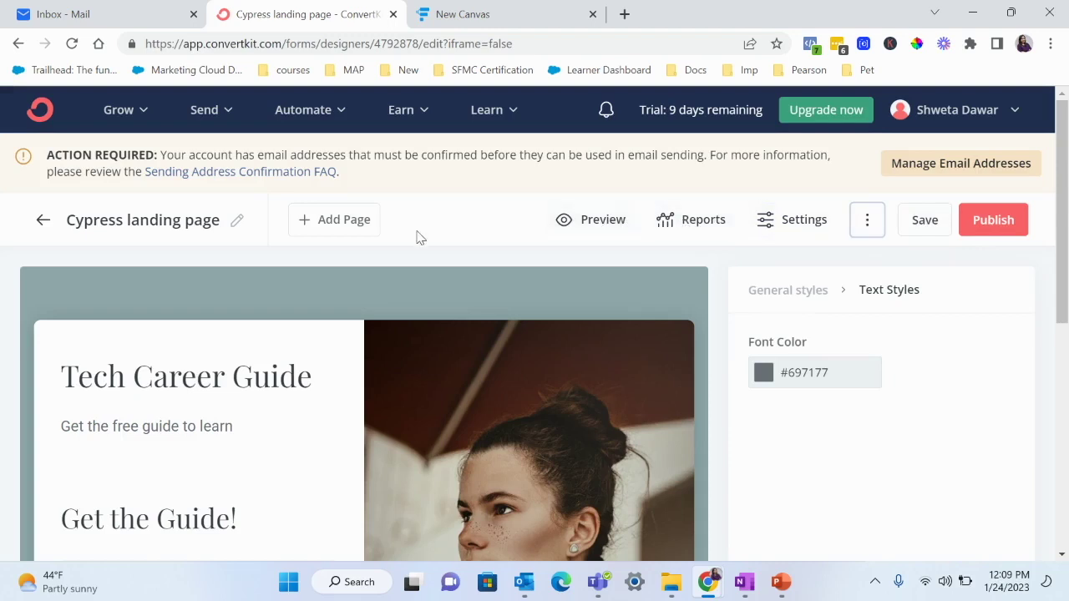
pyautogui.click(332, 225)
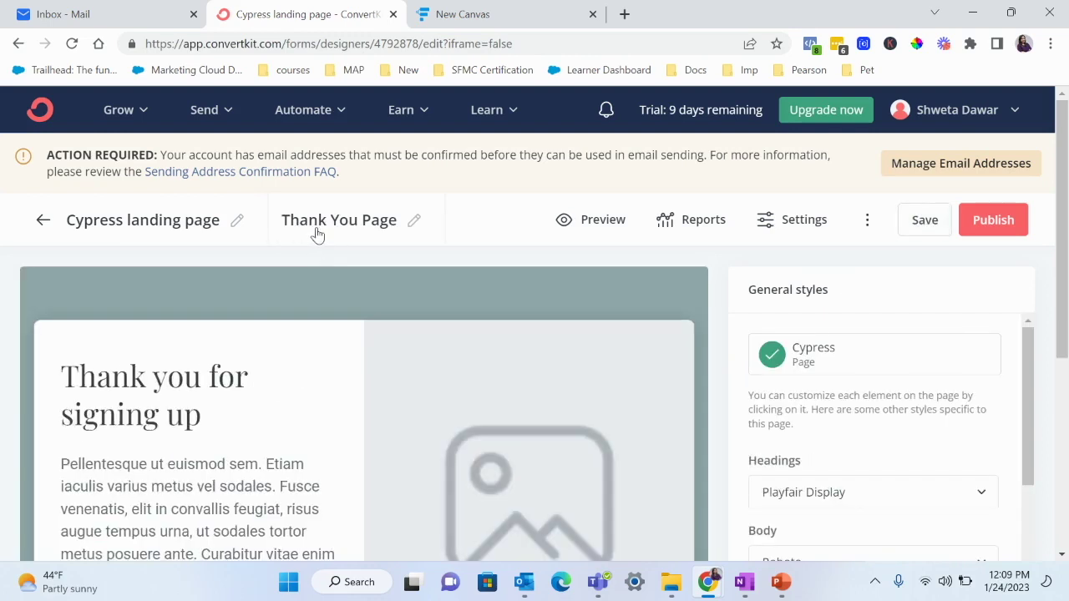
# Delete the placeholder lorem ipsum paragraph and save the thank-you page.
pyautogui.scroll(-2, 365, 334)
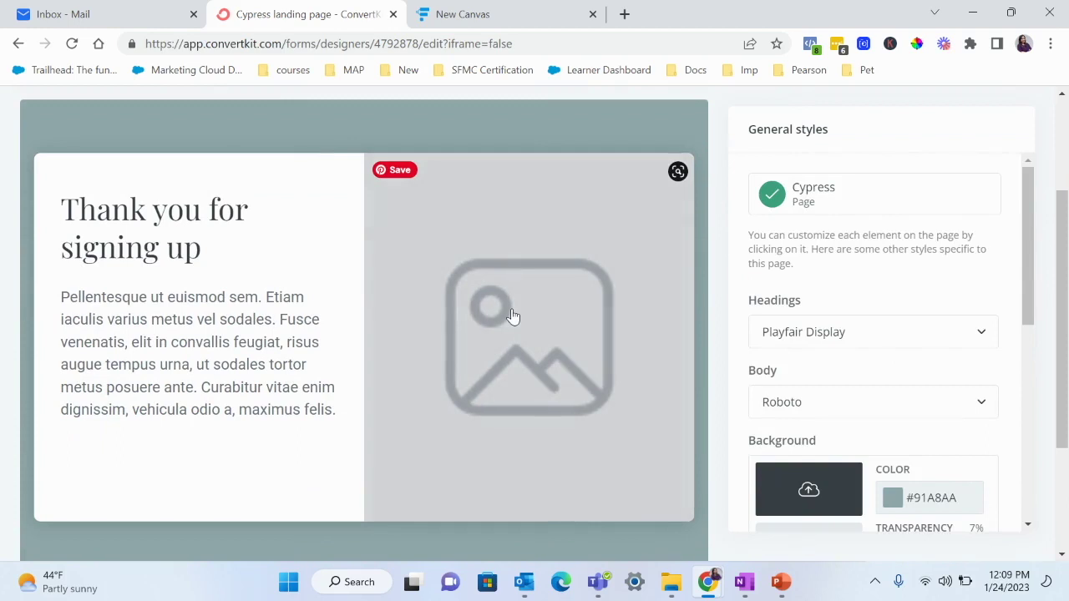
pyautogui.tripleClick(158, 299)
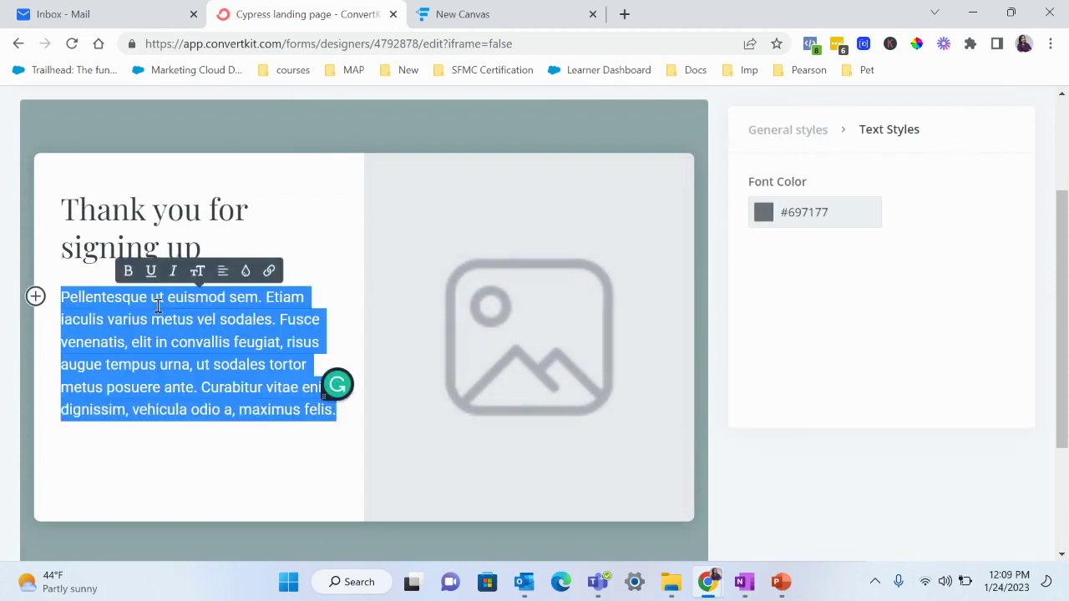
pyautogui.press('BackSpace')
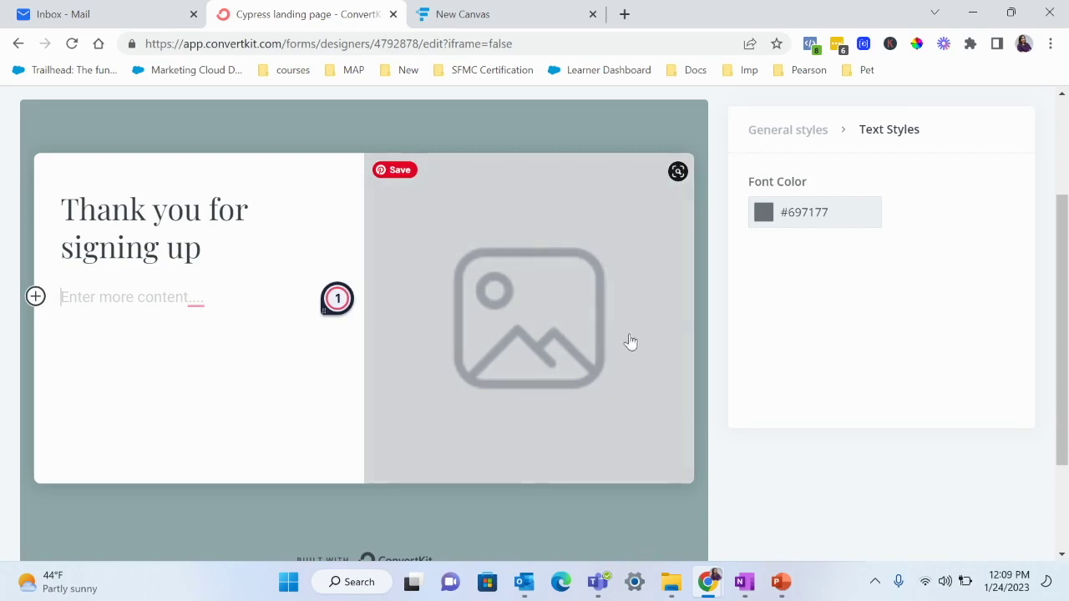
pyautogui.scroll(2, 635, 341)
pyautogui.click(945, 231)
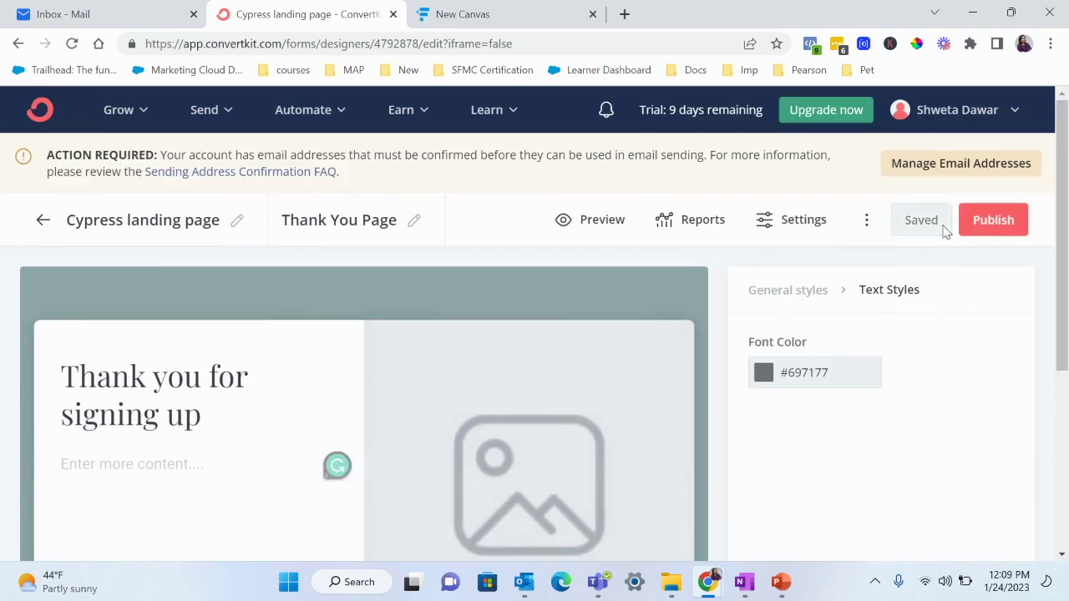
# Set the landing page to redirect subscribers to the thank-you page and save.
pyautogui.click(795, 221)
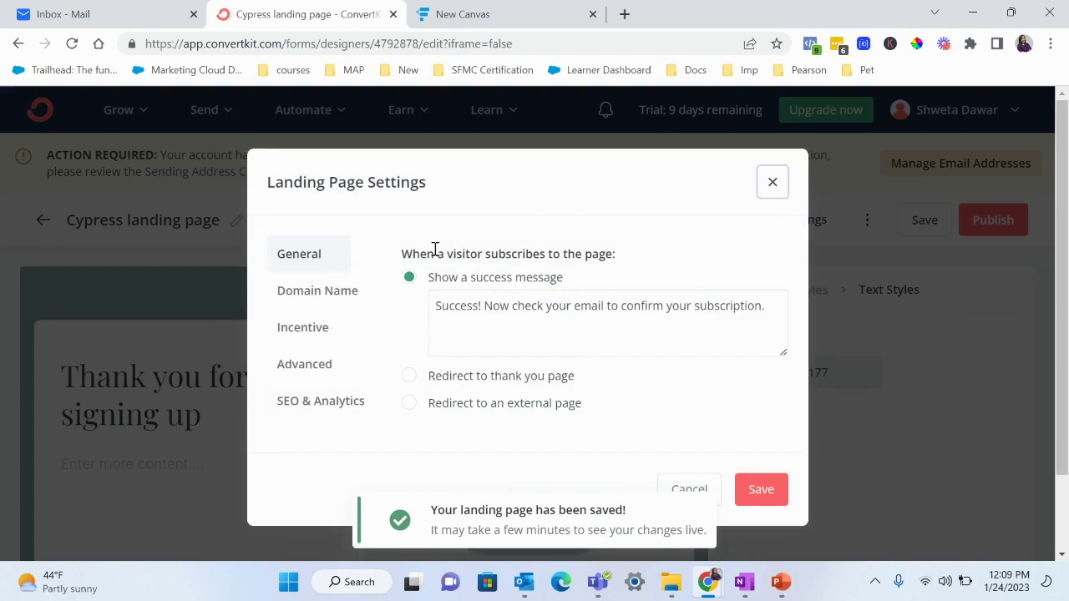
pyautogui.click(508, 375)
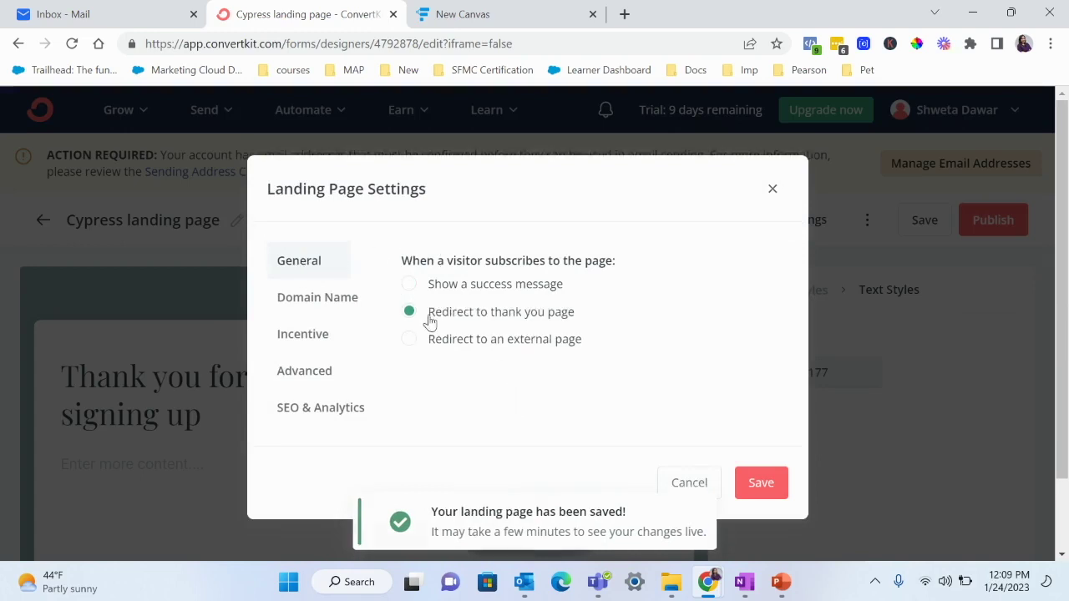
pyautogui.click(759, 489)
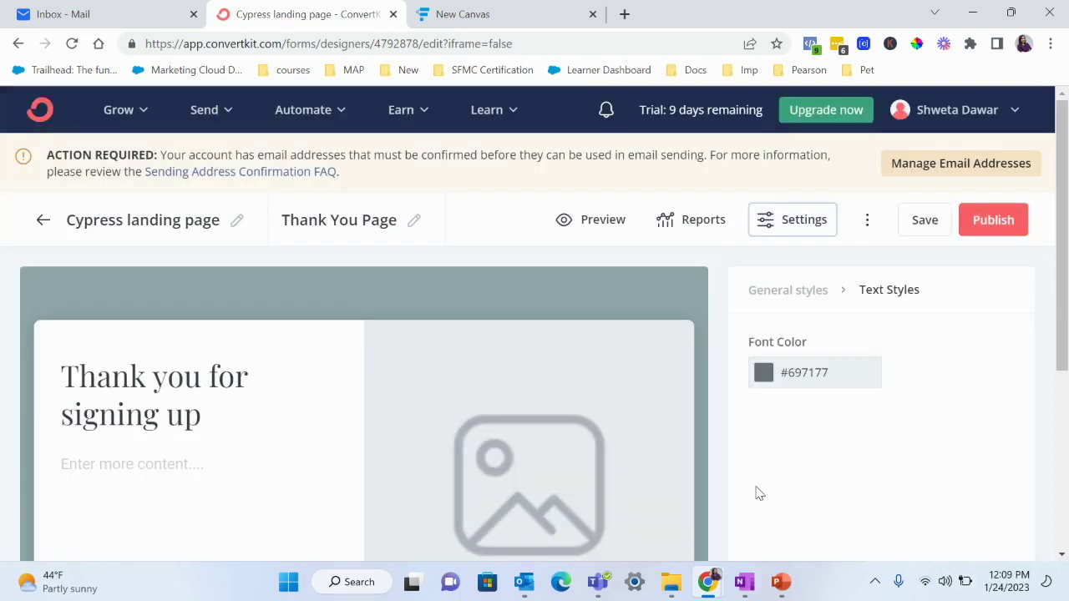
# Publish the landing page and copy its share URL.
pyautogui.click(994, 219)
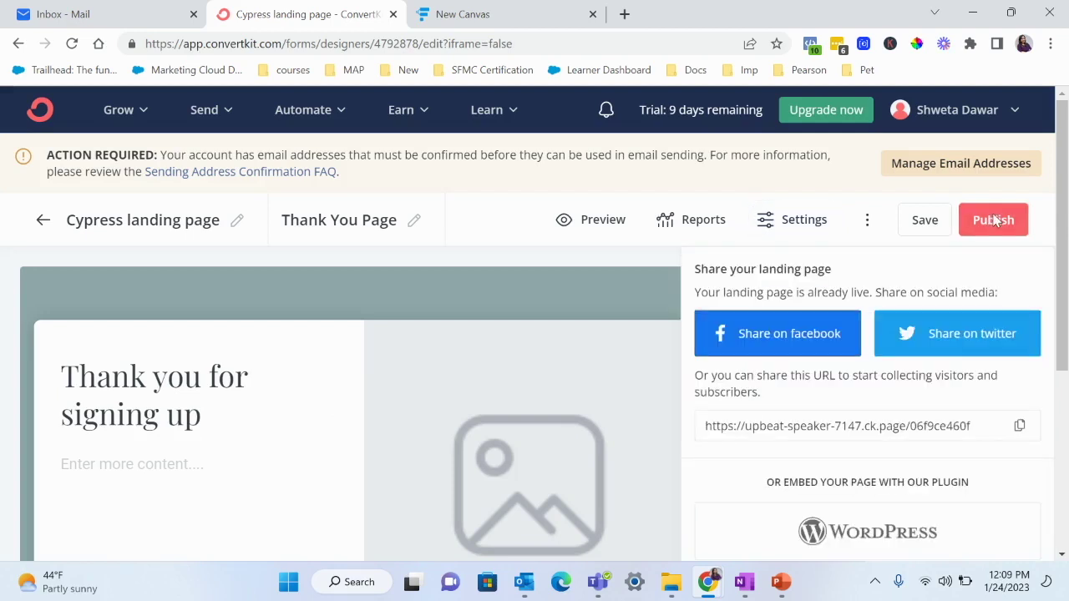
pyautogui.scroll(-1, 912, 430)
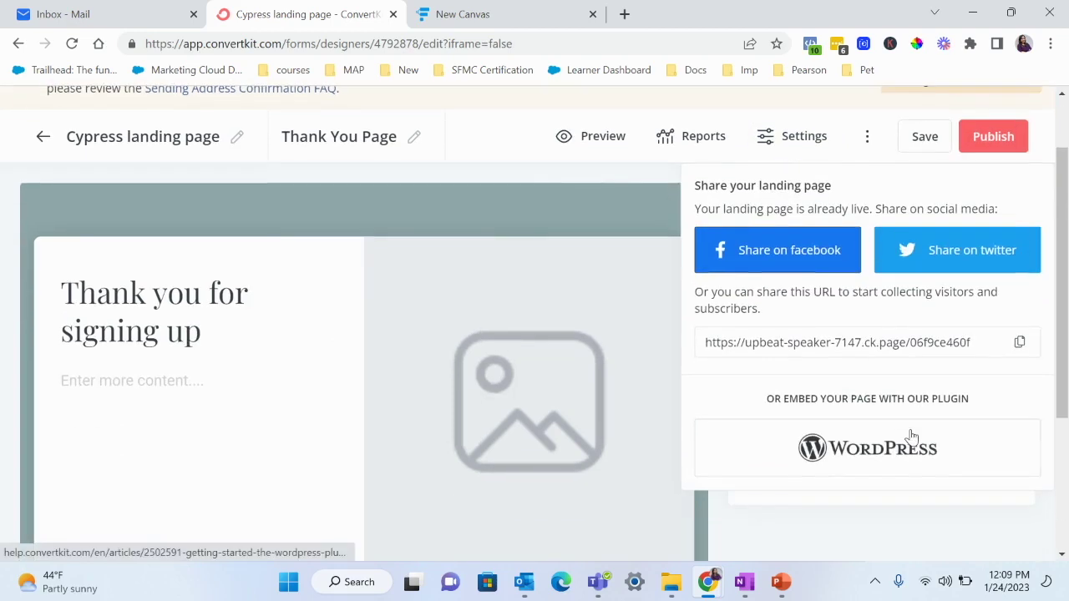
pyautogui.doubleClick(933, 343)
pyautogui.click(933, 344)
pyautogui.click(1018, 342)
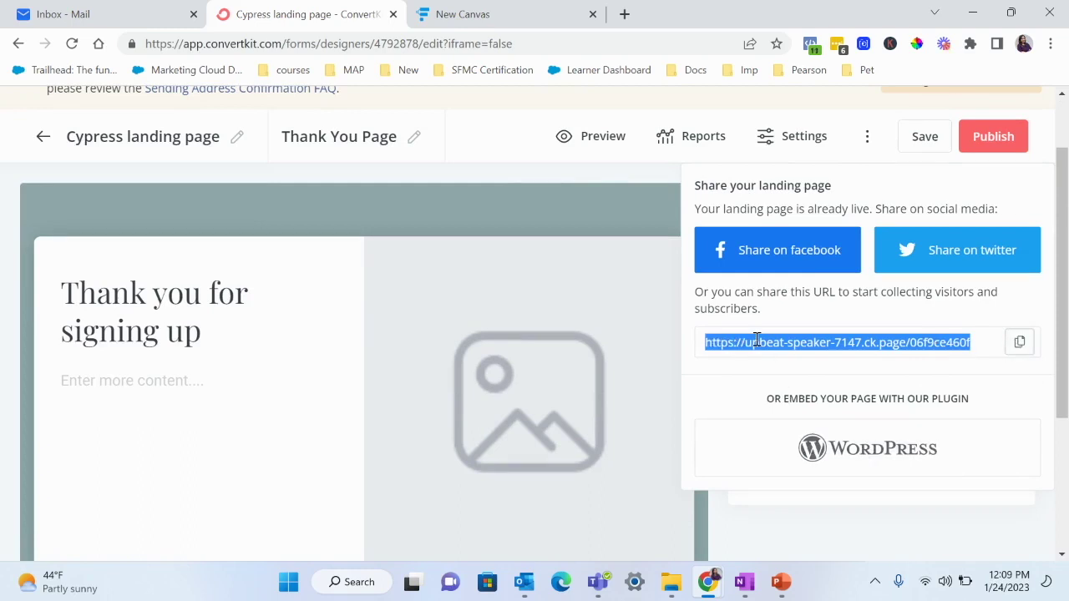
pyautogui.scroll(1, 717, 341)
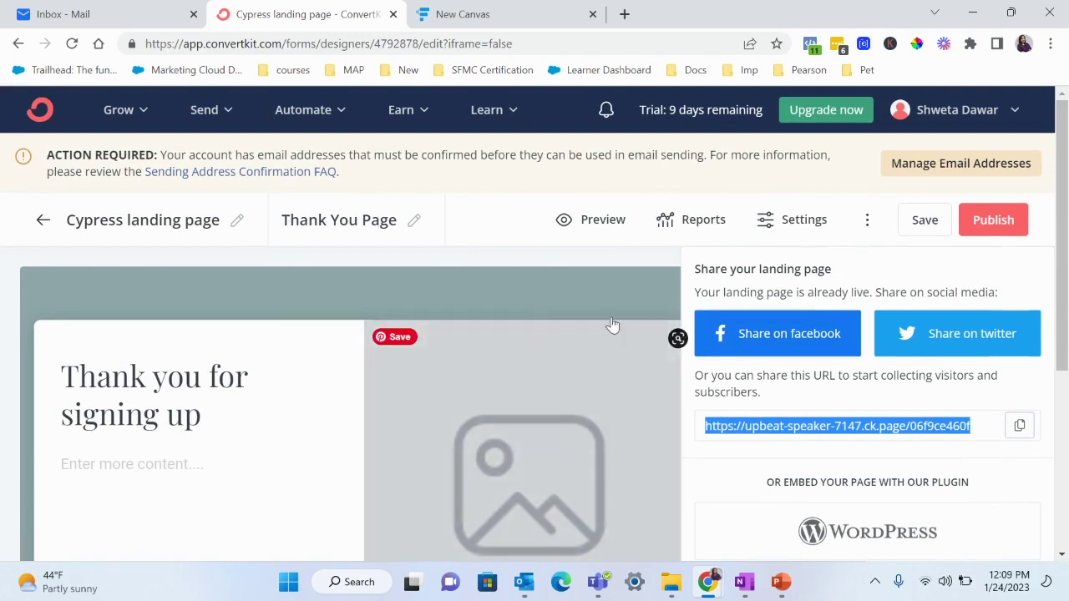
pyautogui.click(807, 232)
# In Domain Name settings, pick upbeat-speaker-7147.ck.page, add page URL techcareerguide, and save.
pyautogui.click(807, 217)
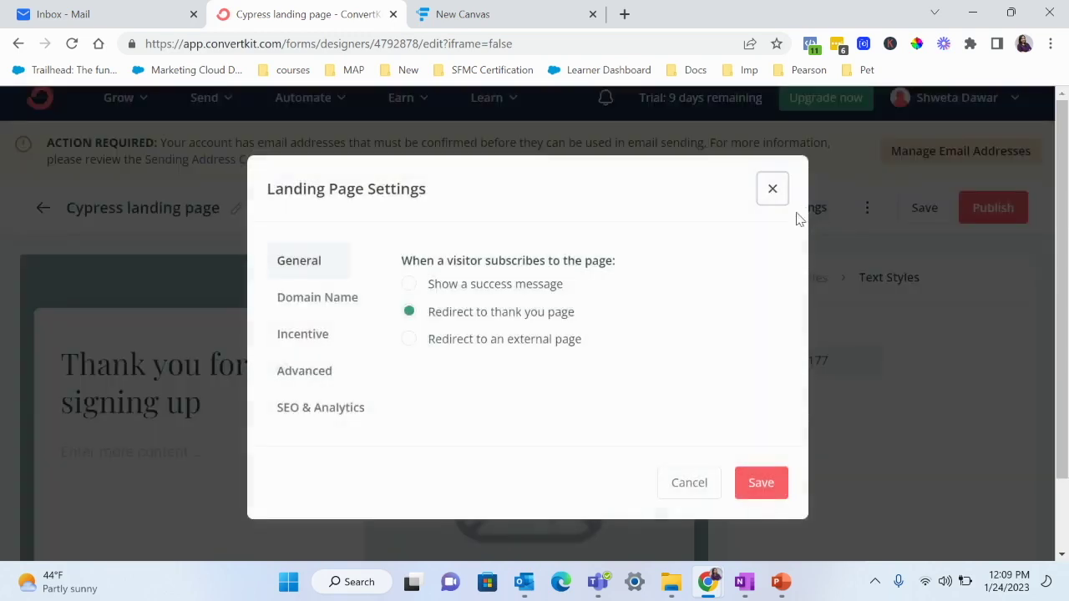
pyautogui.click(292, 302)
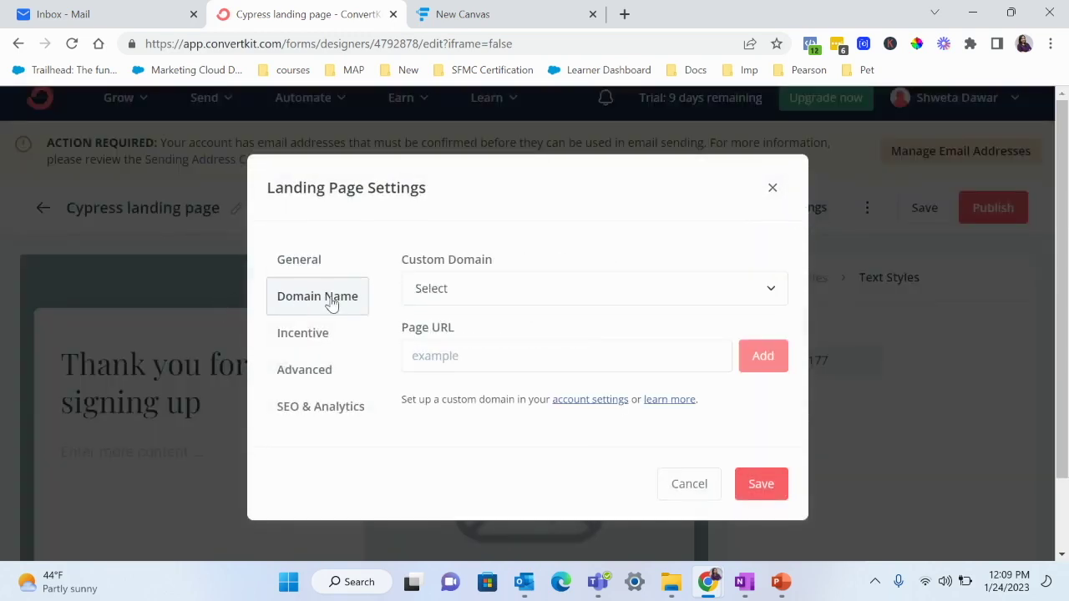
pyautogui.click(451, 289)
pyautogui.click(451, 289)
pyautogui.click(473, 303)
pyautogui.click(486, 337)
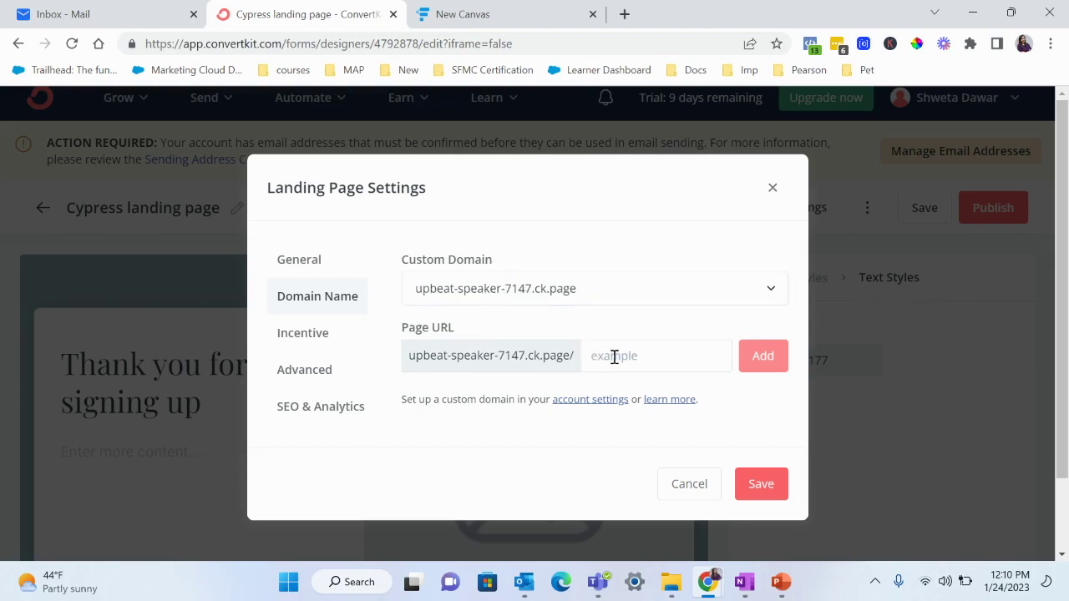
pyautogui.write('techcareerguide')
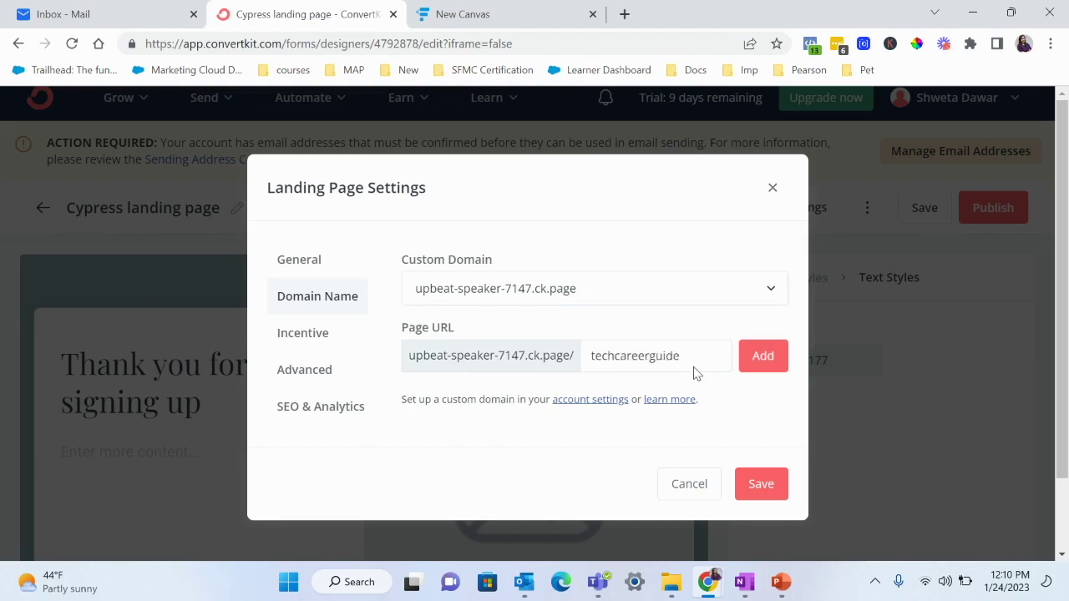
pyautogui.click(759, 362)
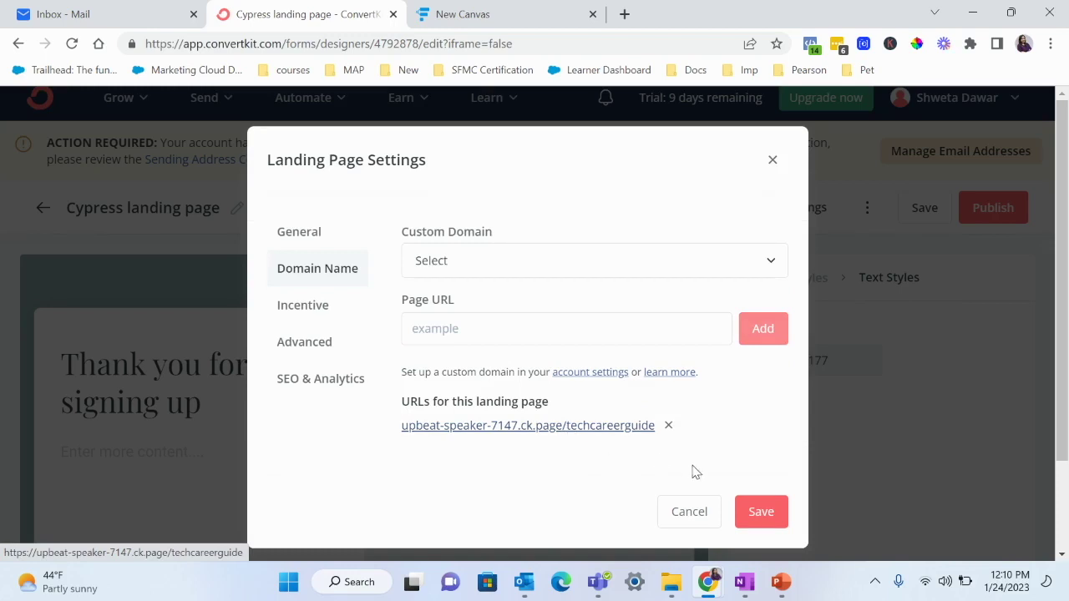
pyautogui.click(775, 525)
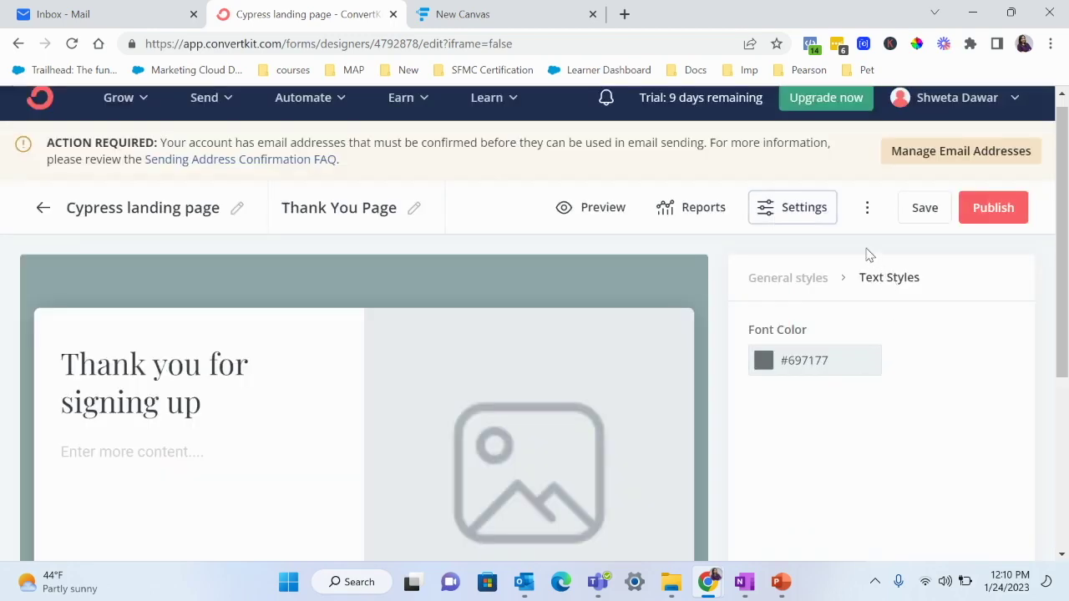
# Review the landing page's returning-visitor and Incentive settings.
pyautogui.click(794, 207)
pyautogui.click(308, 380)
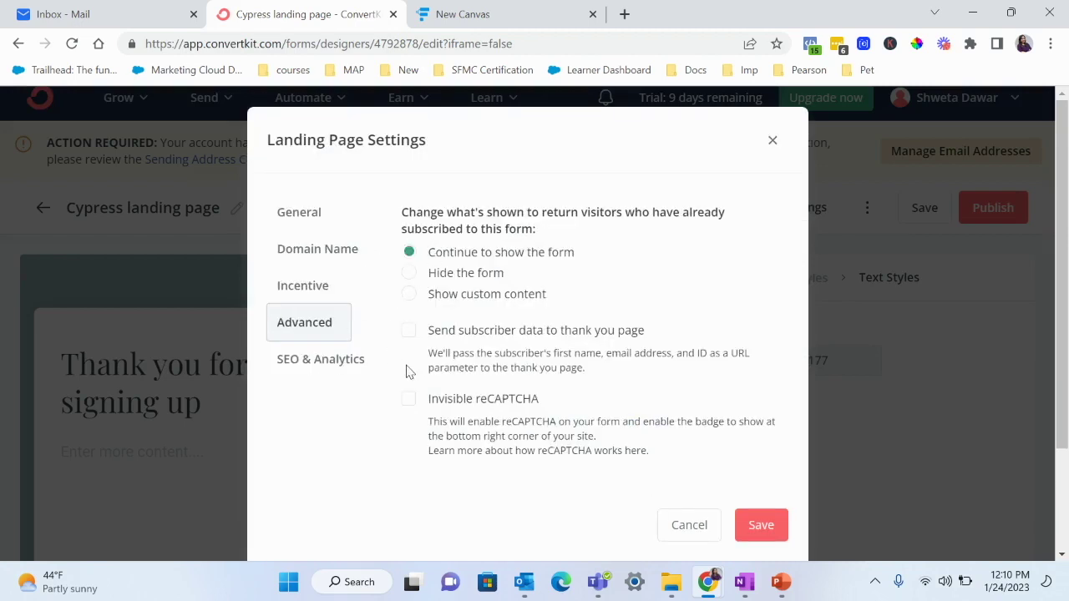
pyautogui.click(302, 289)
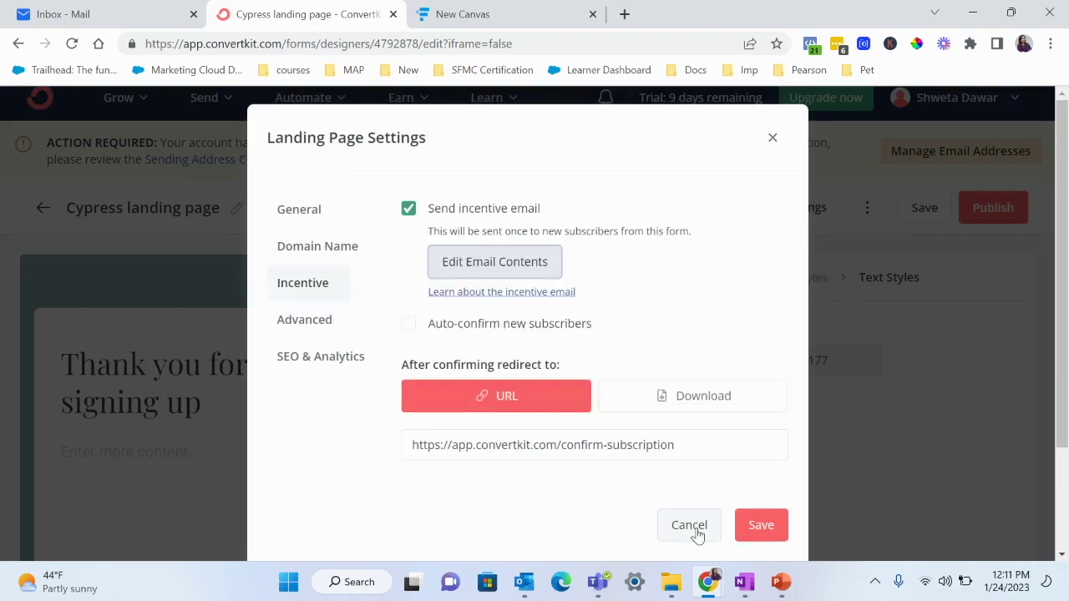
pyautogui.click(310, 297)
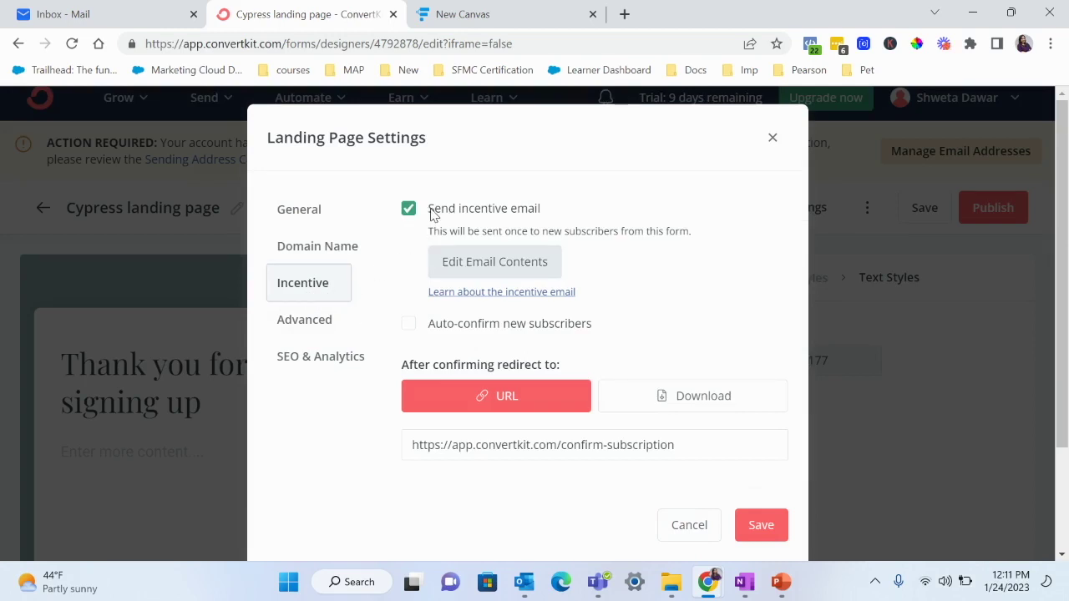
# Uncheck 'Send incentive email' so subscribers auto-confirm, save, and republish the page.
pyautogui.click(409, 324)
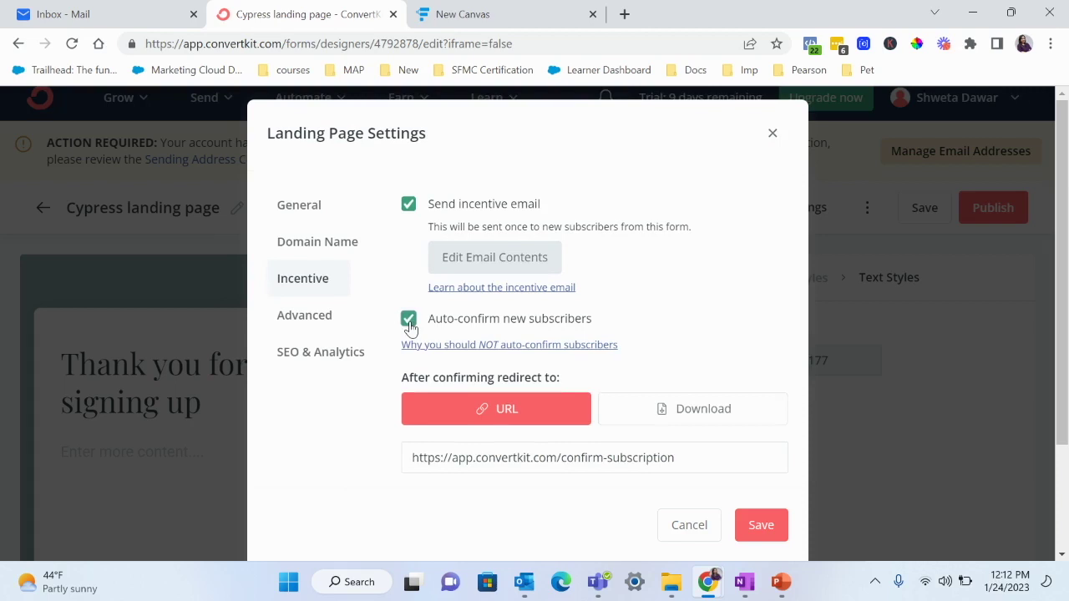
pyautogui.click(407, 207)
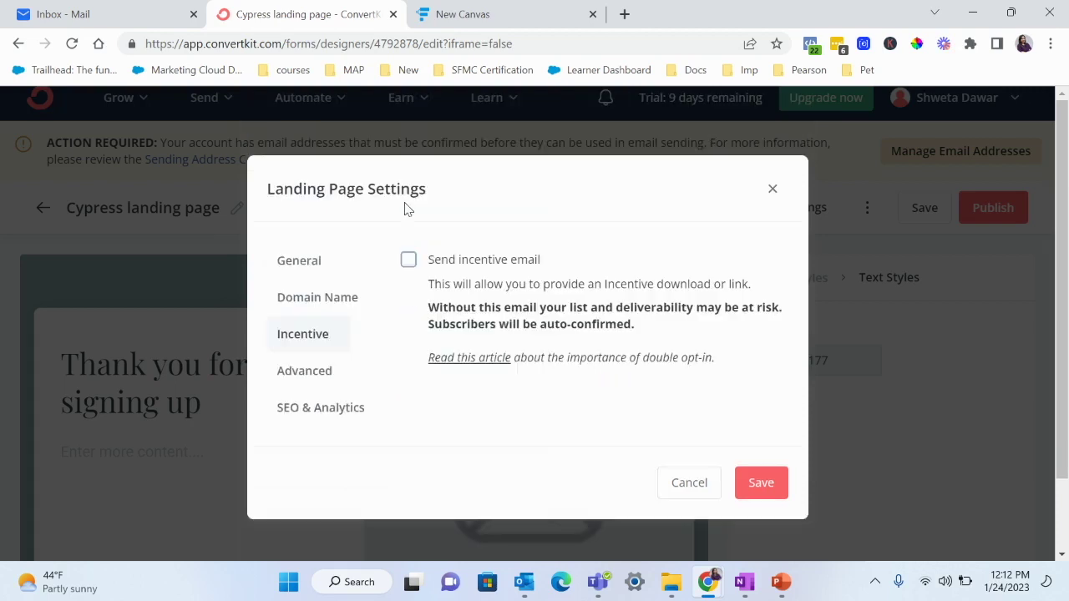
pyautogui.click(408, 261)
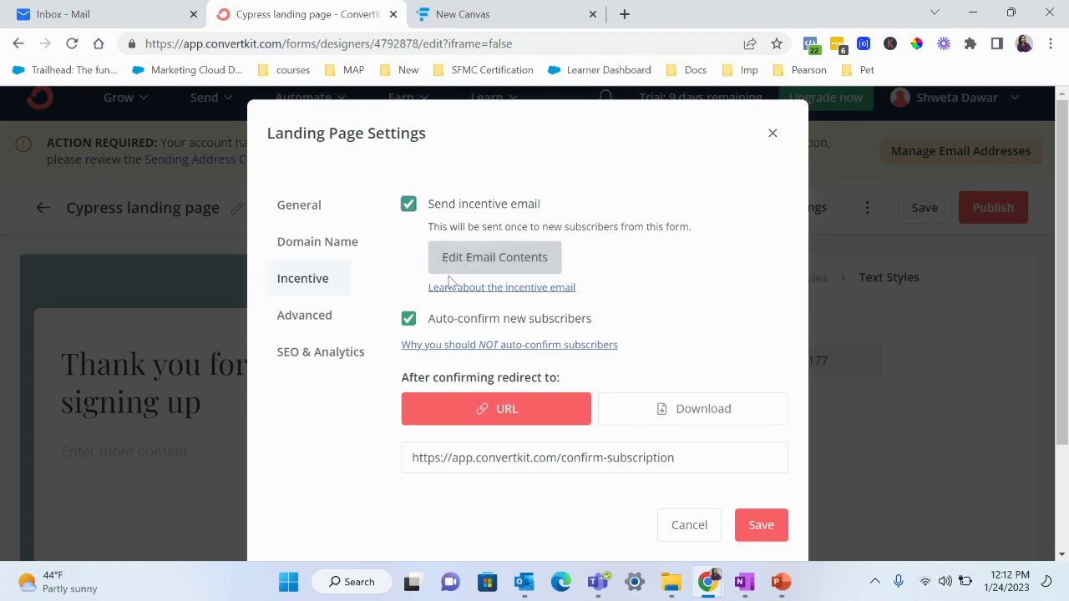
pyautogui.click(408, 204)
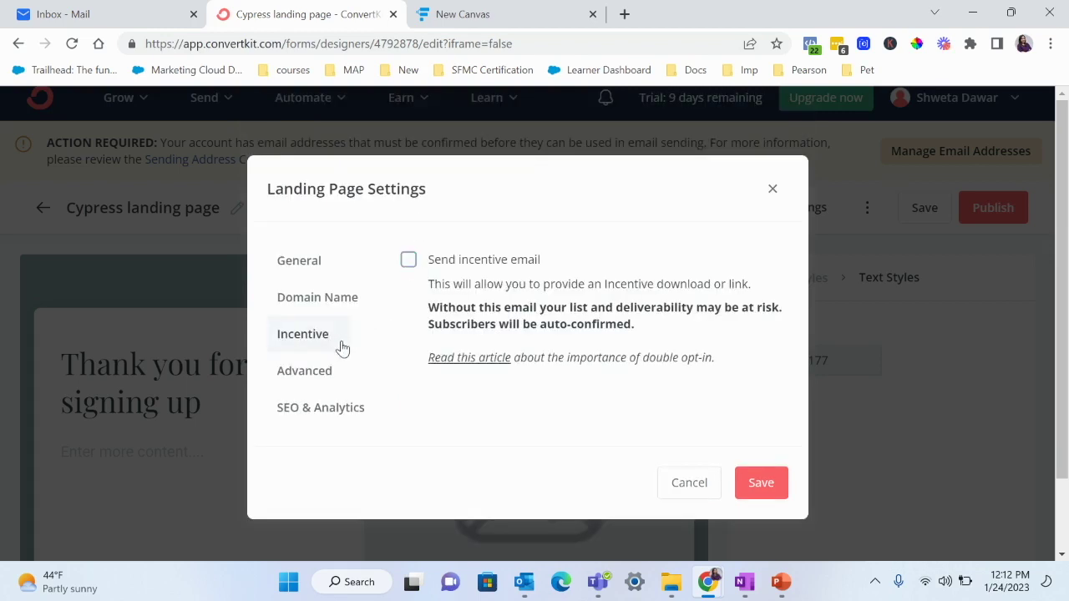
pyautogui.click(760, 484)
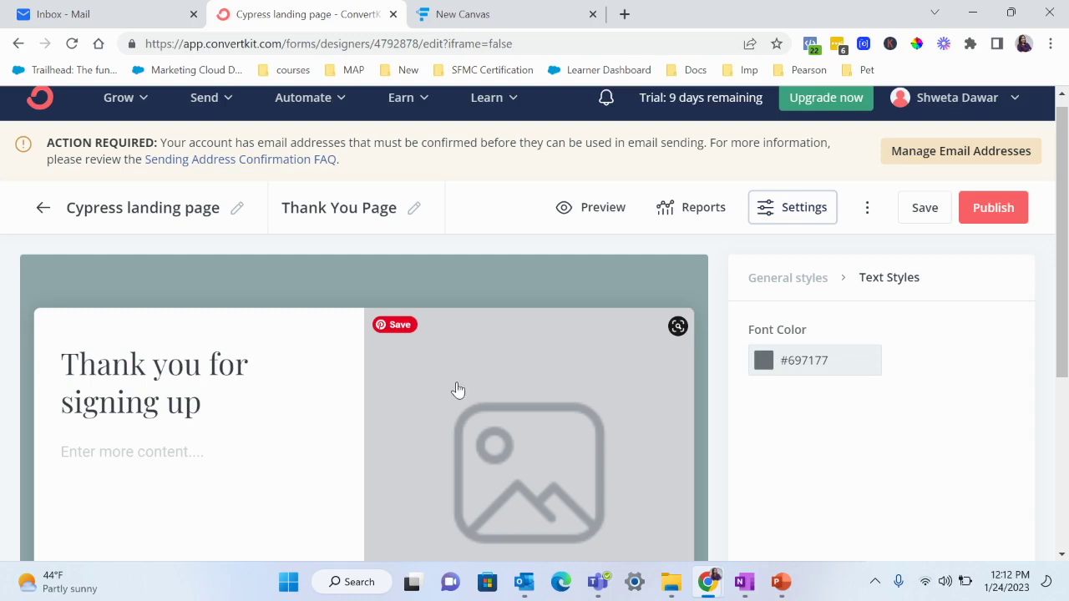
pyautogui.click(987, 212)
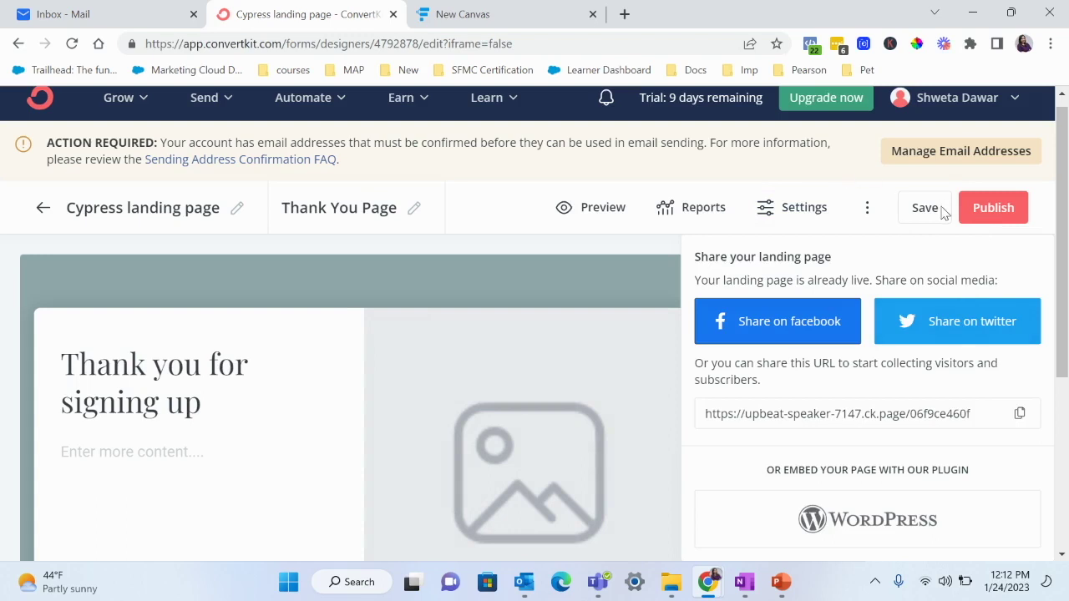
# Save the landing page and go to the Sequences list under the Send menu.
pyautogui.click(942, 212)
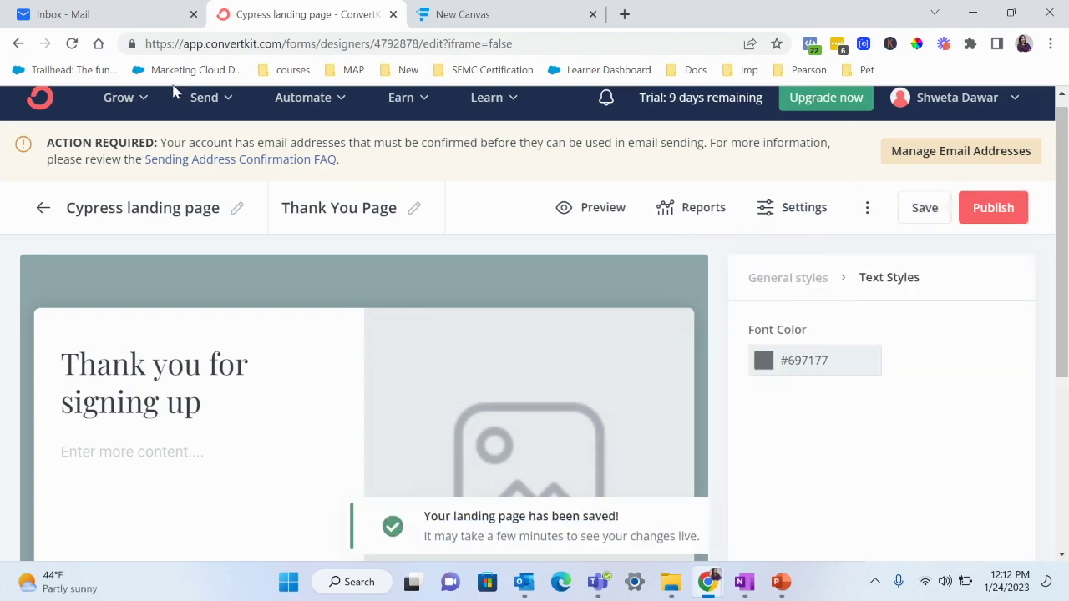
pyautogui.click(219, 104)
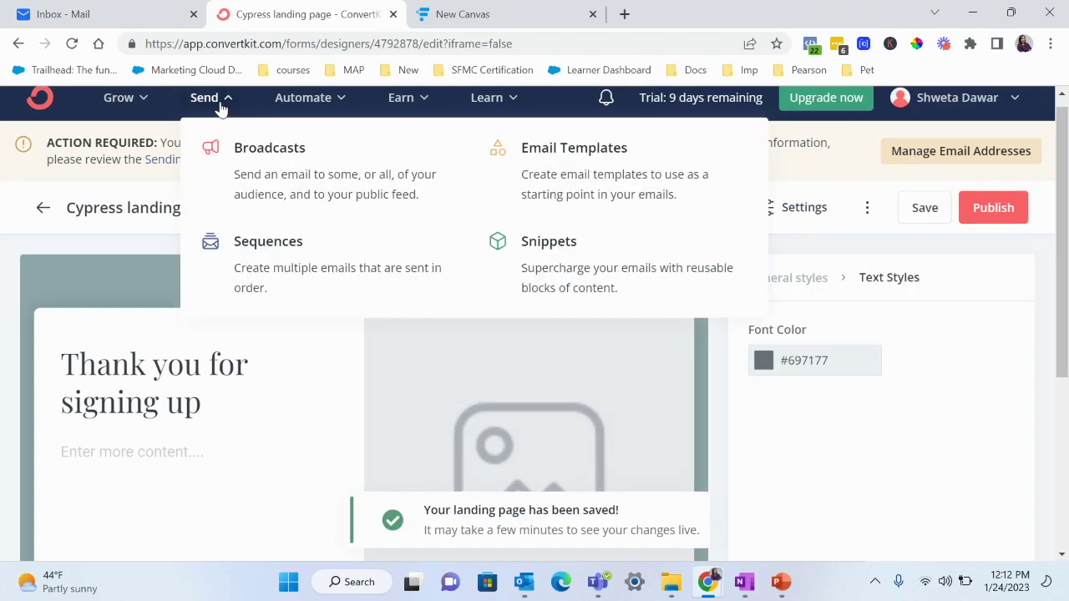
pyautogui.click(286, 265)
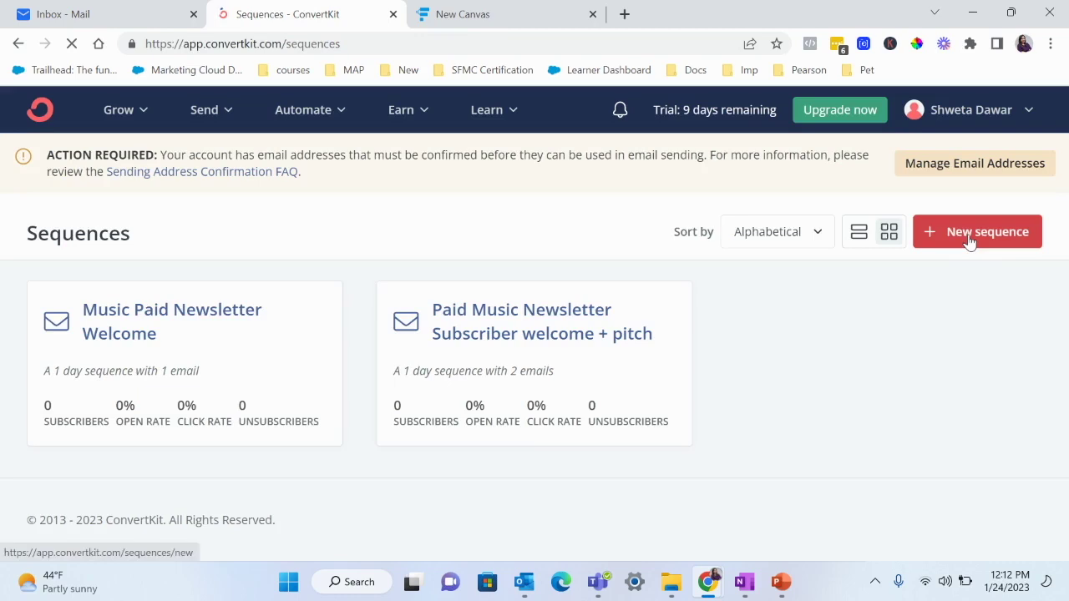
# Start a new sequence from the Text only template and select its placeholder subject line.
pyautogui.click(968, 241)
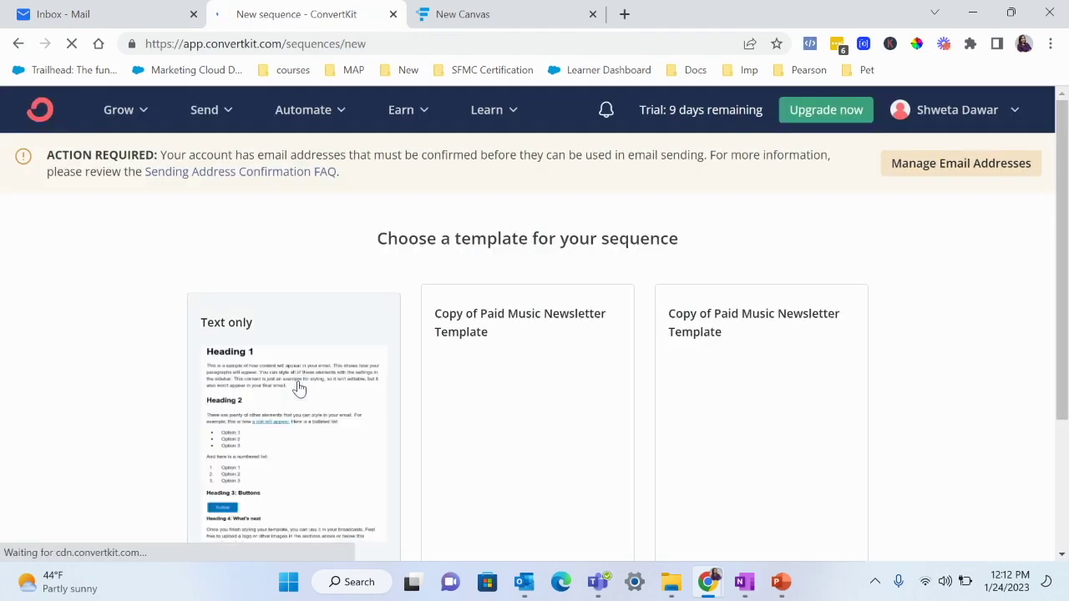
pyautogui.scroll(-3, 286, 393)
pyautogui.scroll(2, 287, 394)
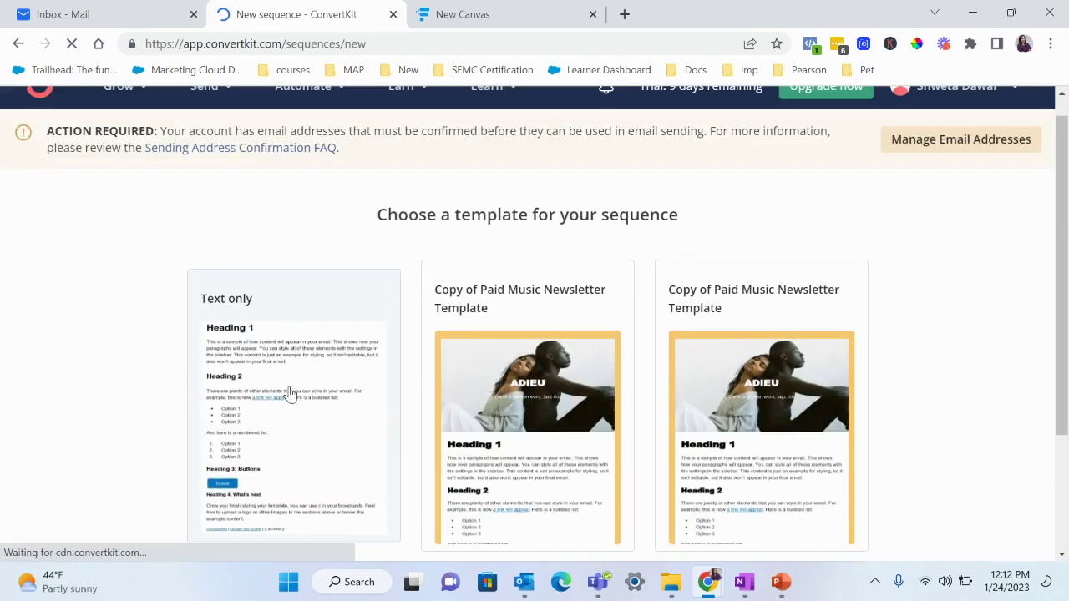
pyautogui.click(268, 398)
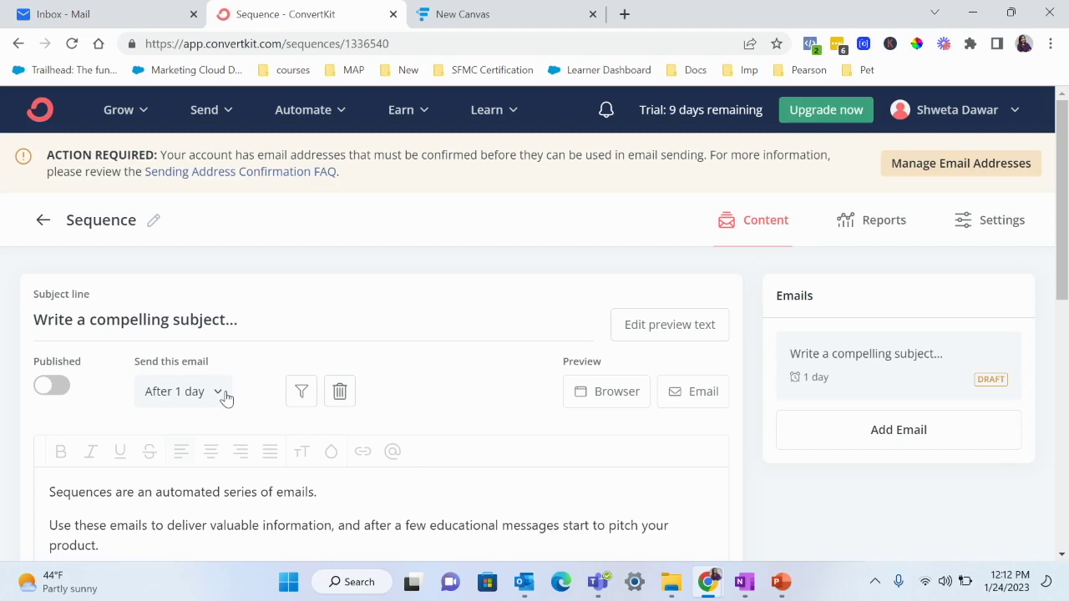
pyautogui.tripleClick(124, 321)
# Title the first email 'Here is your guide!' and set it to send Immediately (0 days).
pyautogui.write('H')
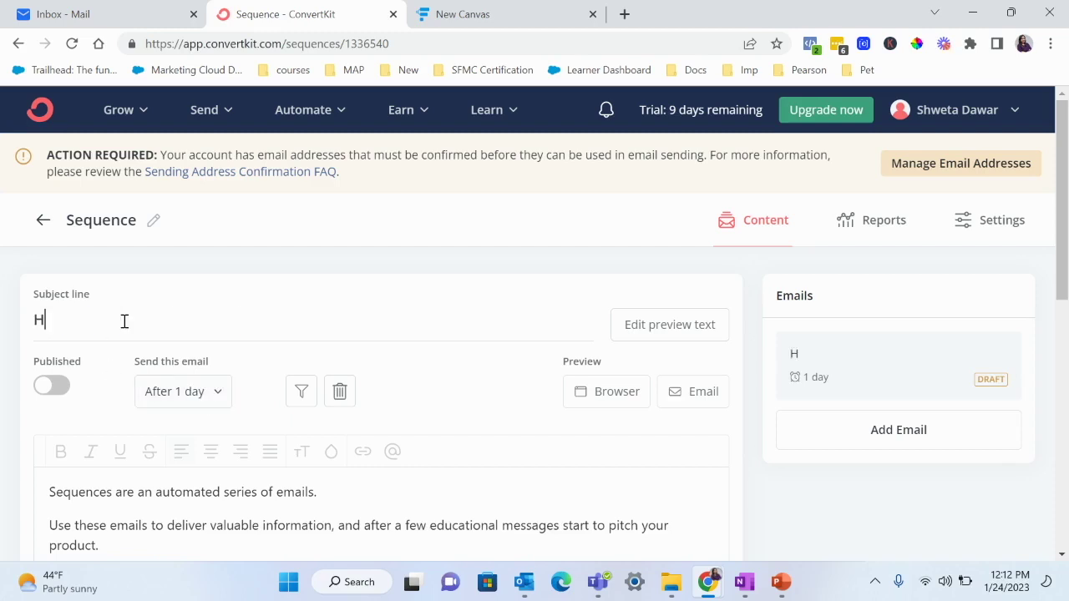
pyautogui.write('ere is youtr')
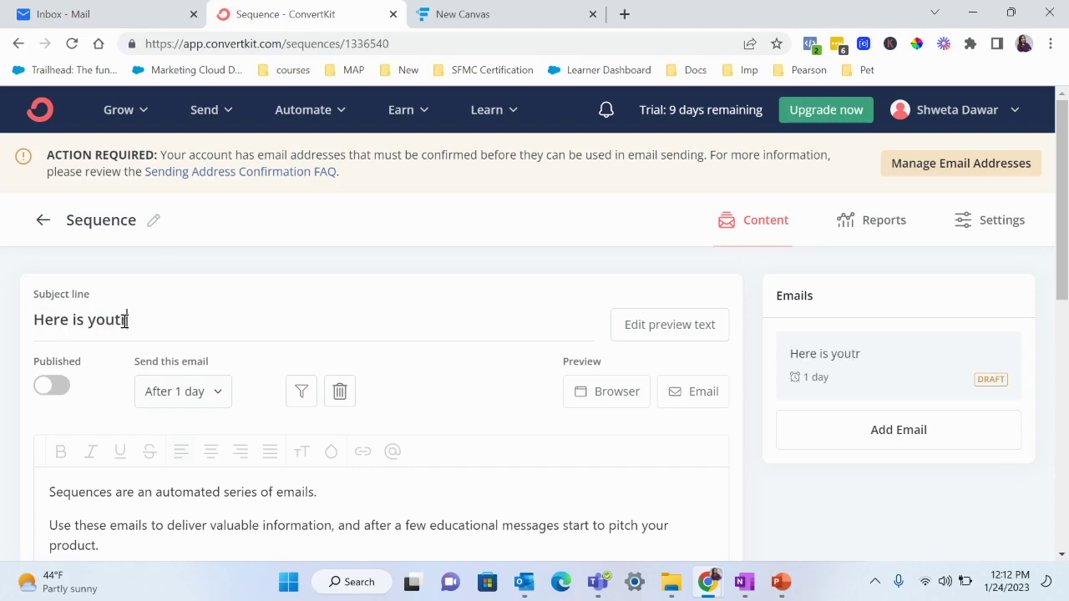
pyautogui.press('BackSpace')
pyautogui.press('BackSpace')
pyautogui.write('r guide!')
pyautogui.click(167, 392)
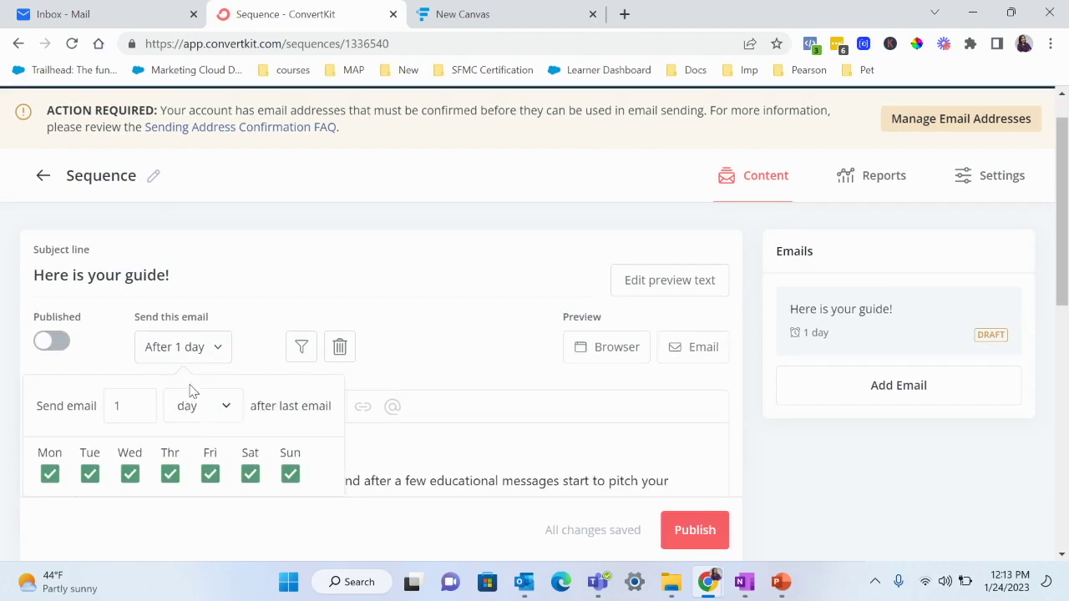
pyautogui.click(191, 359)
pyautogui.click(190, 359)
pyautogui.click(139, 410)
pyautogui.click(291, 290)
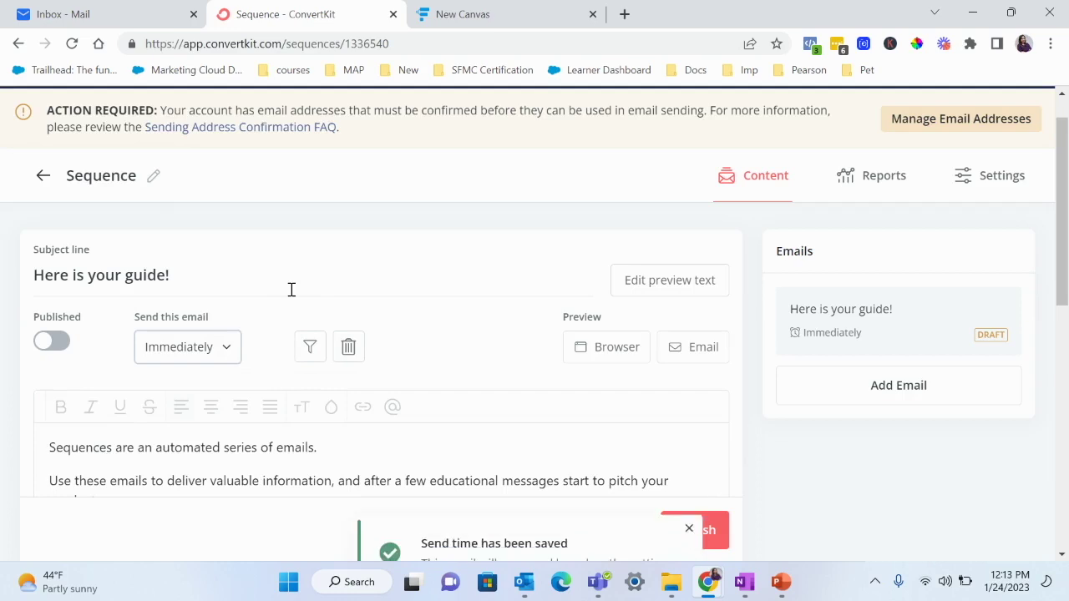
pyautogui.click(688, 485)
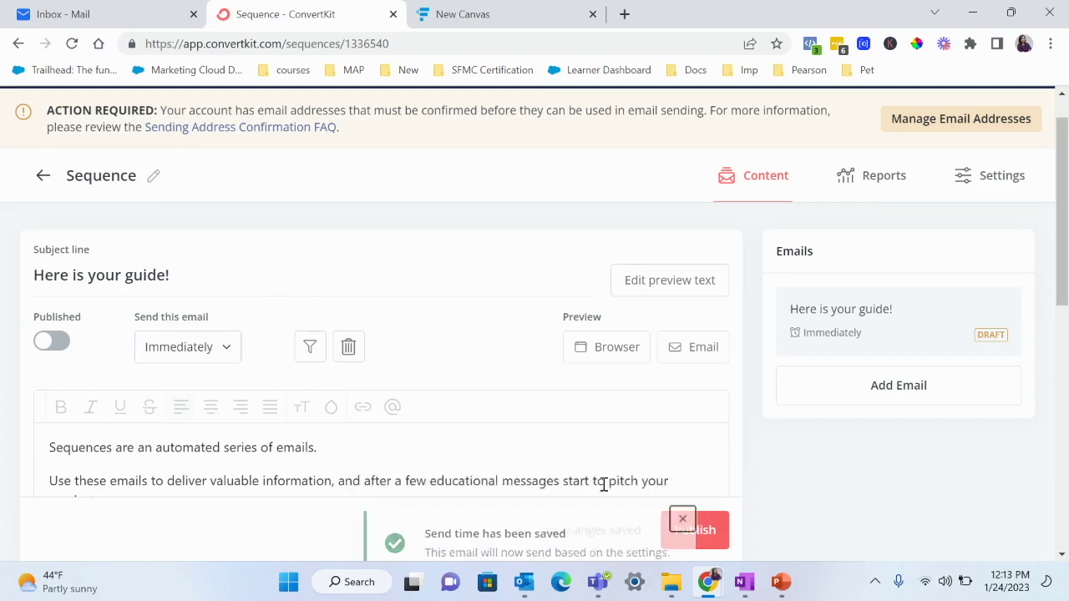
# Select the sample body text and start replacing it with 'Hey'.
pyautogui.scroll(-1, 480, 478)
pyautogui.moveTo(332, 484); pyautogui.dragTo(45, 365)
pyautogui.write('Hey')
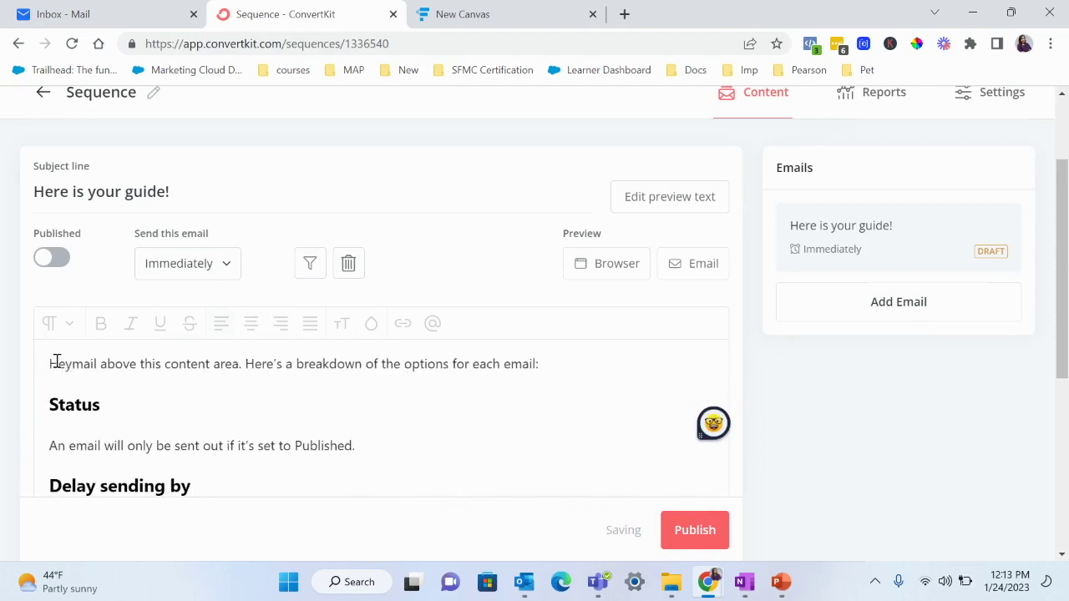
# Clear the sample body and type 'Hey there,' and 'Here is your guide!' on separate lines.
pyautogui.scroll(-1, 158, 484)
pyautogui.hotkey('ctrl', 'a')
pyautogui.scroll(-2, 166, 489)
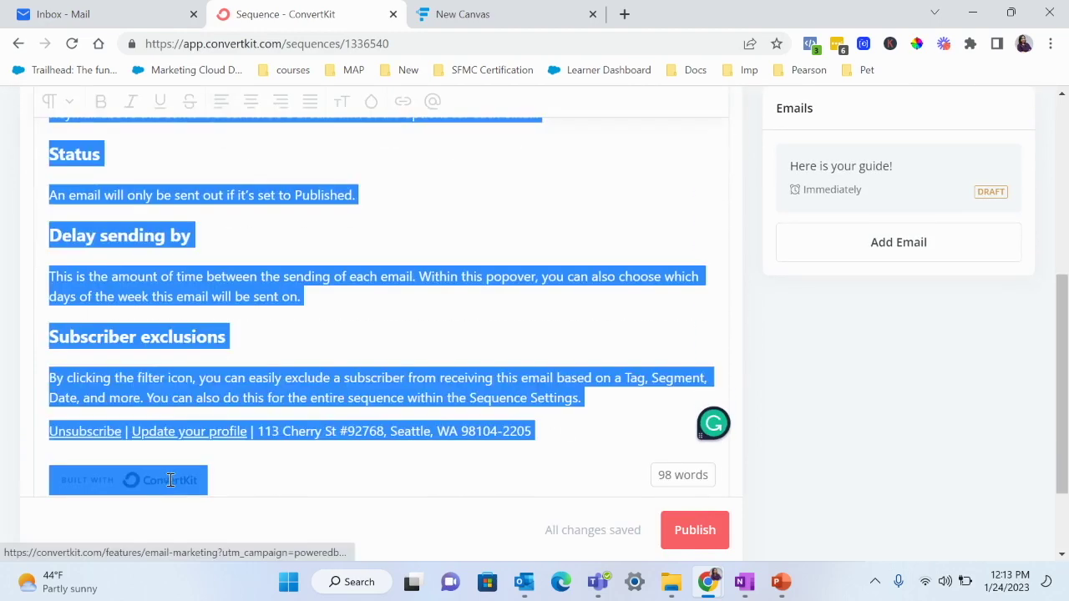
pyautogui.click(599, 423)
pyautogui.moveTo(601, 396); pyautogui.dragTo(41, 284)
pyautogui.press('BackSpace')
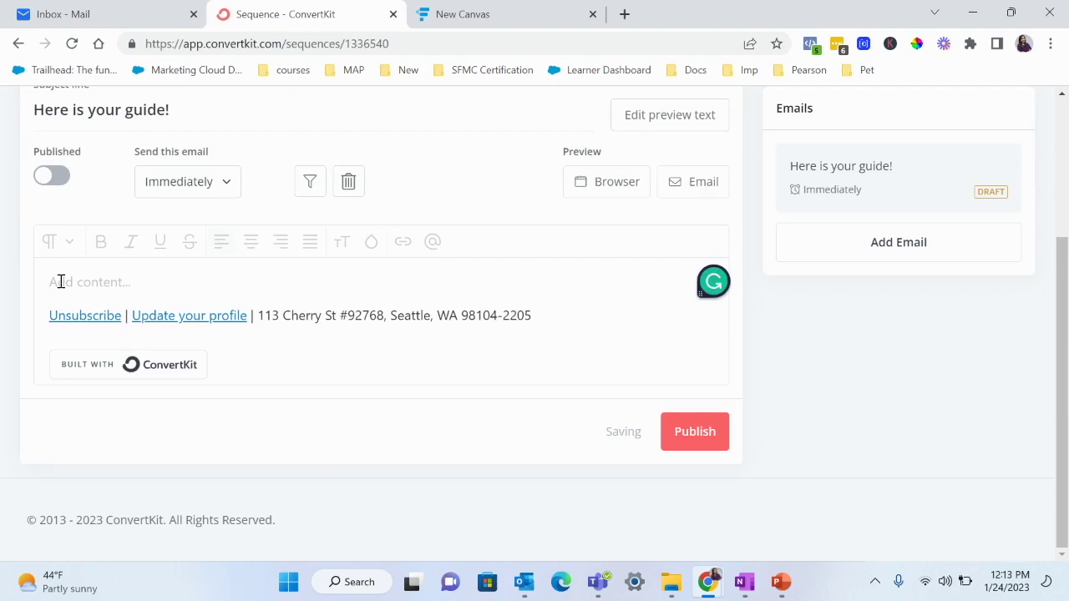
pyautogui.write('Hey there,')
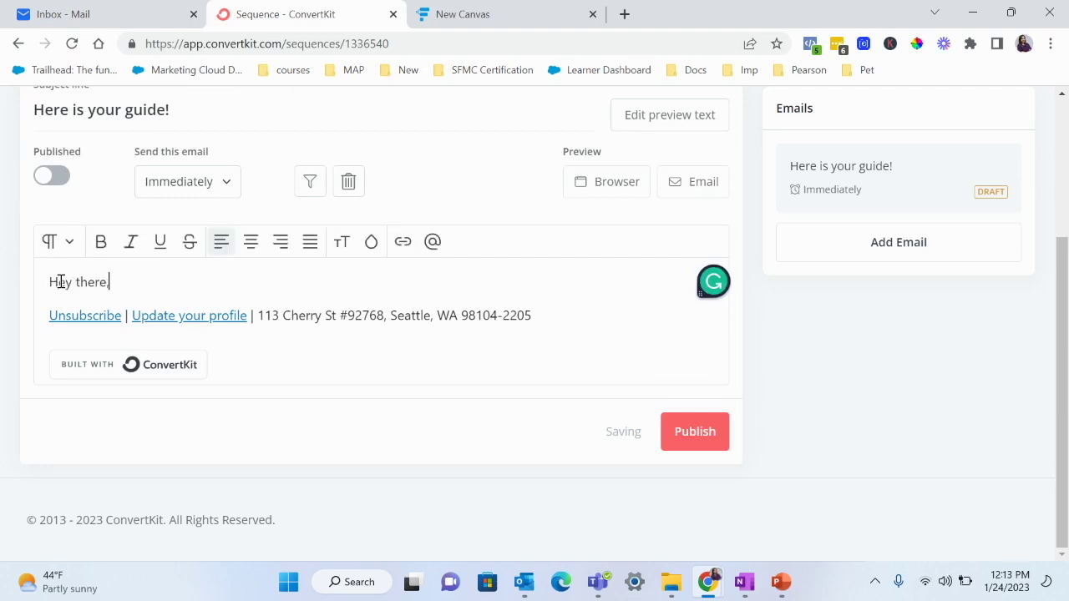
pyautogui.press('Return')
pyautogui.write('Here is ')
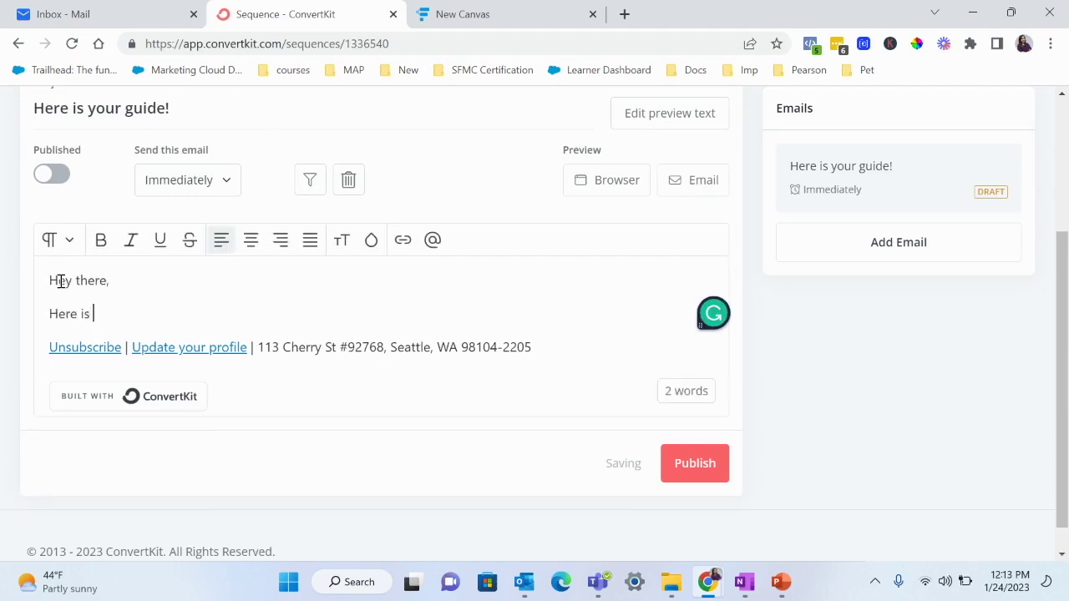
pyautogui.write('your guide!')
pyautogui.press('Return')
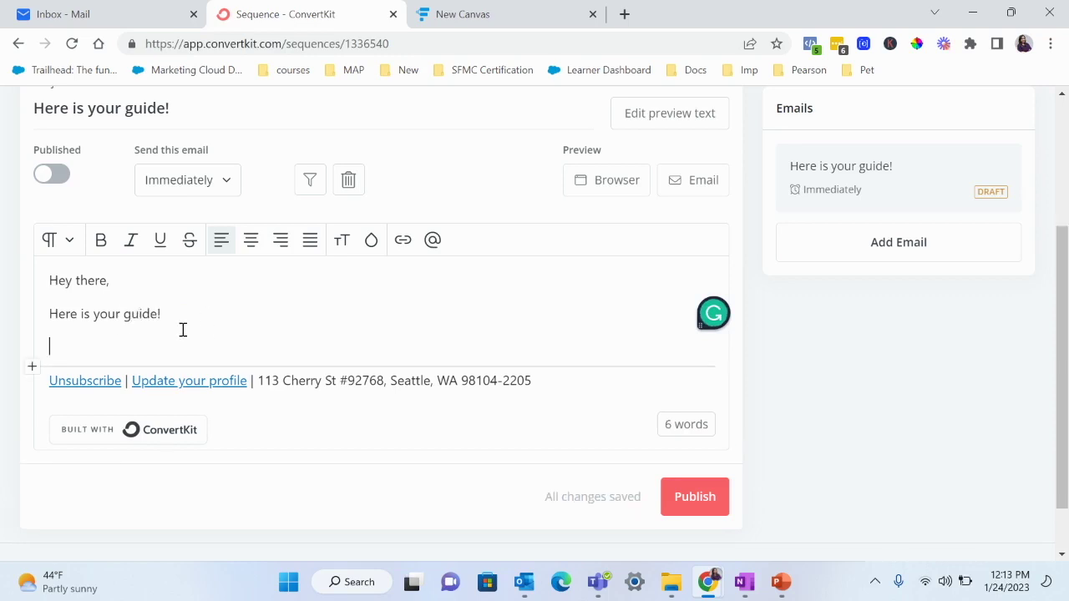
# Insert a googledrive.com link, add a 'Thank you,' sign-off, and publish the email.
pyautogui.click(404, 241)
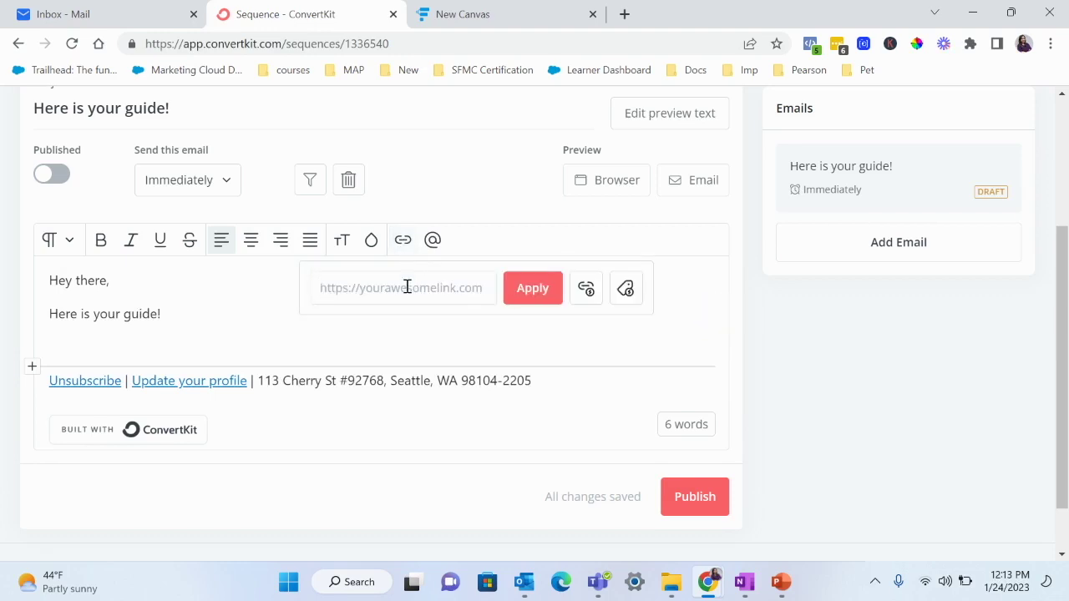
pyautogui.write('g')
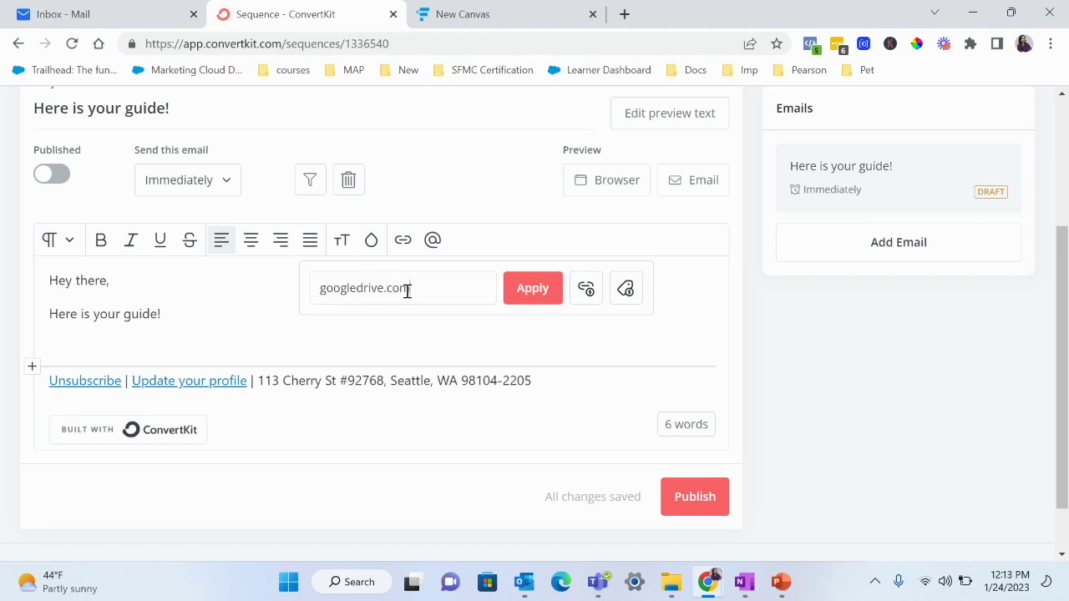
pyautogui.write('oogledrive.com')
pyautogui.click(522, 289)
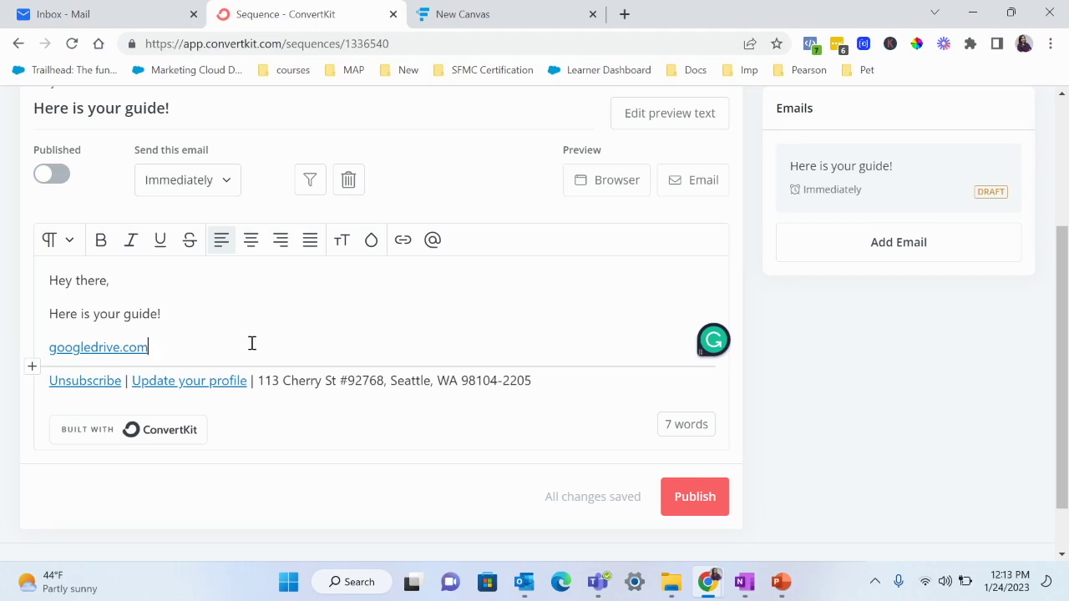
pyautogui.scroll(-1, 251, 343)
pyautogui.scroll(2, 253, 348)
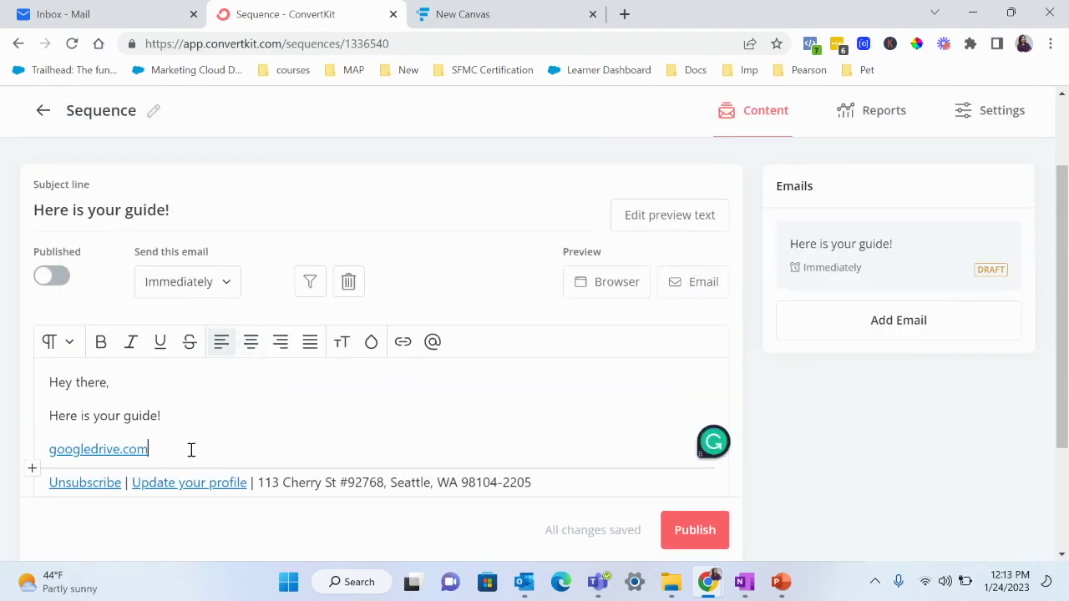
pyautogui.press('Return')
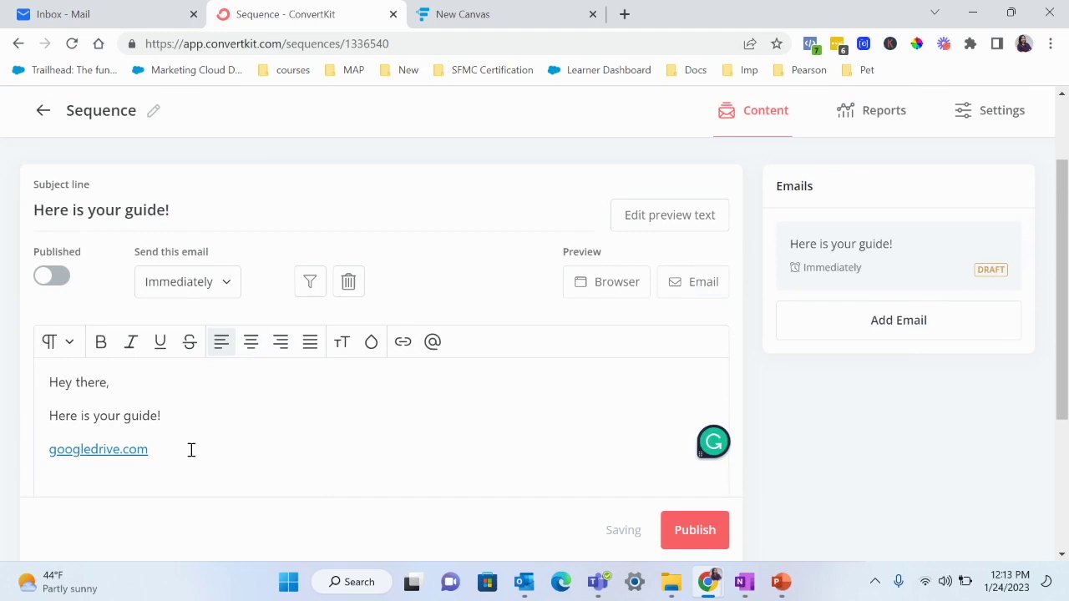
pyautogui.press('Return')
pyautogui.write('Thank you,')
pyautogui.scroll(-2, 239, 381)
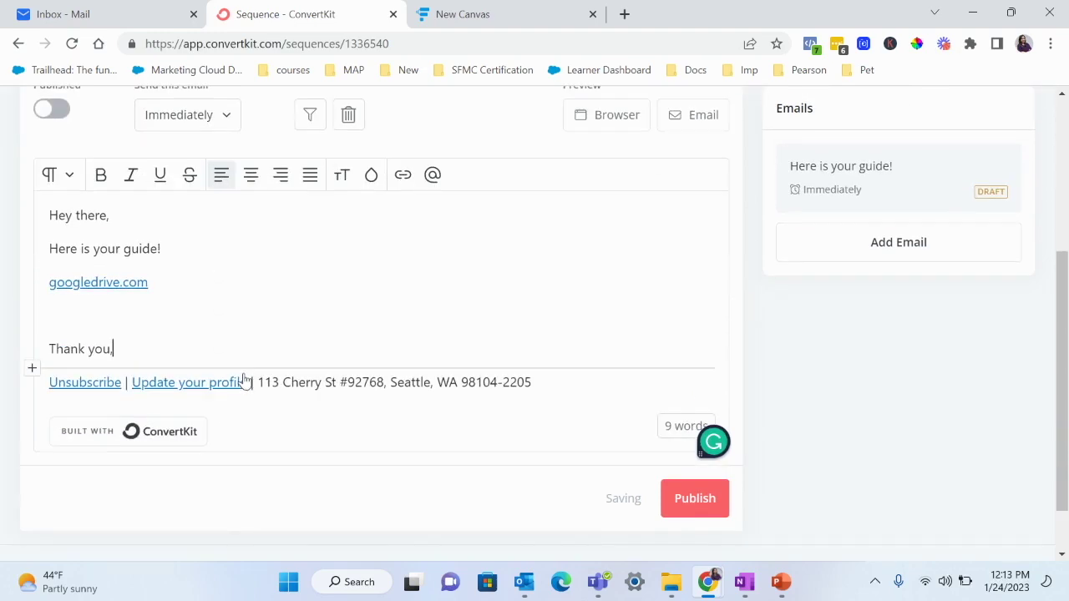
pyautogui.click(724, 509)
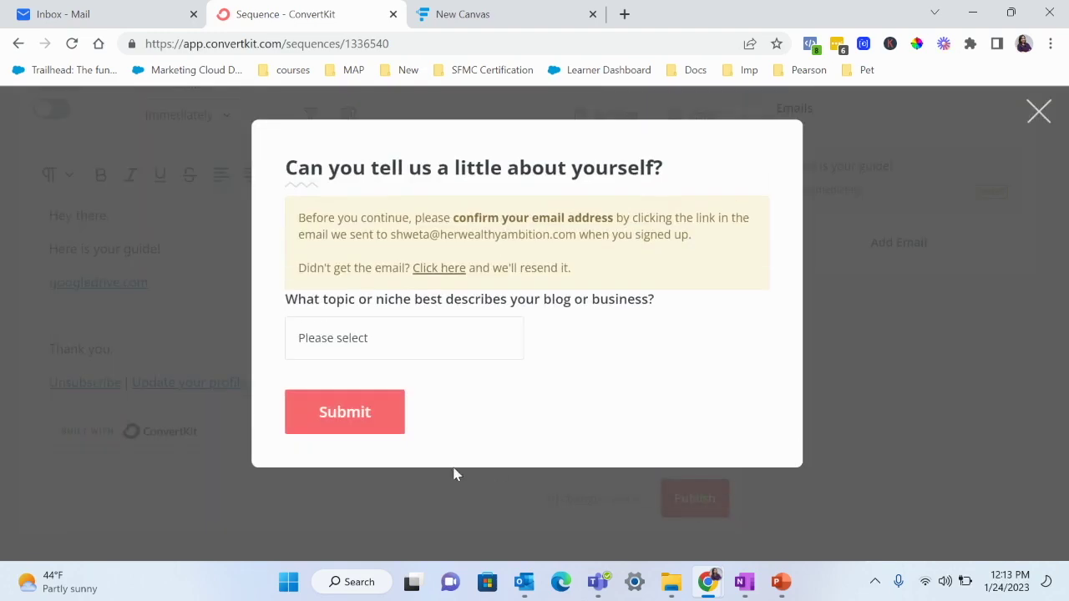
# Answer the business topic question with Courses and dismiss the confirmation prompt.
pyautogui.click(392, 352)
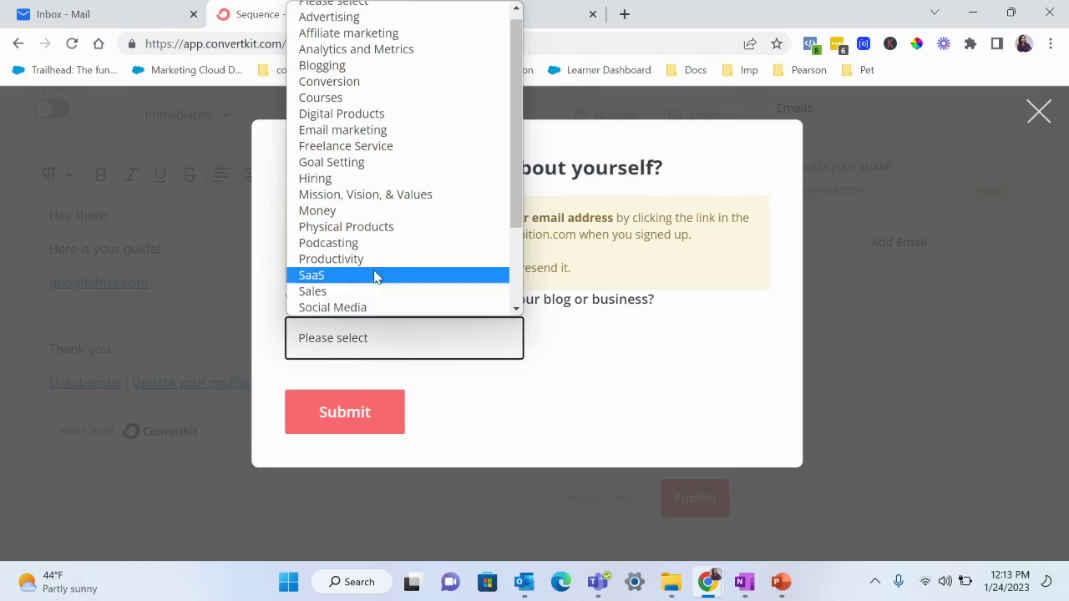
pyautogui.click(321, 97)
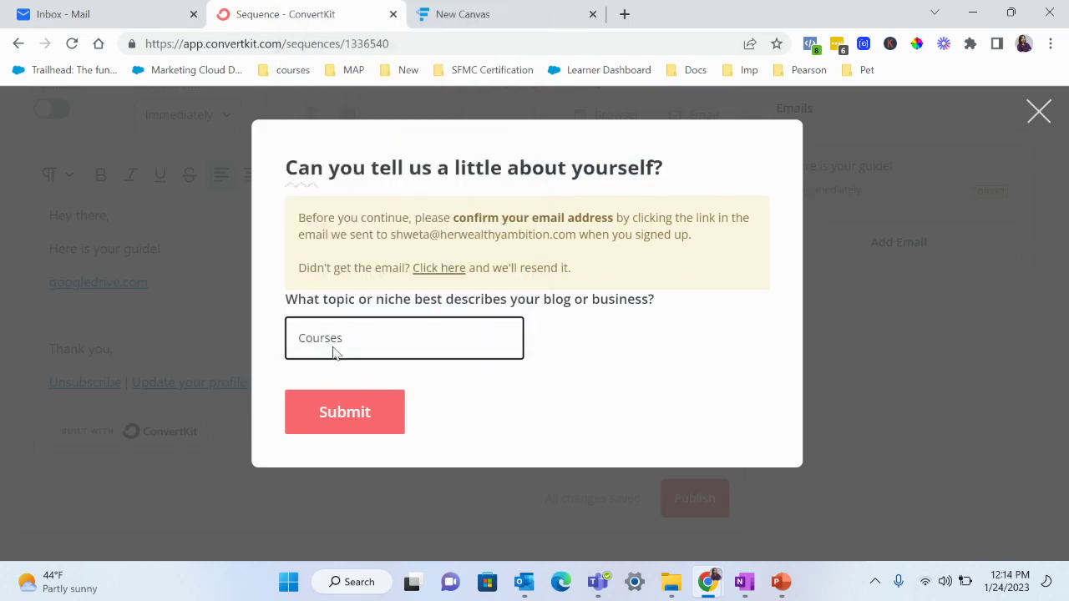
pyautogui.click(348, 415)
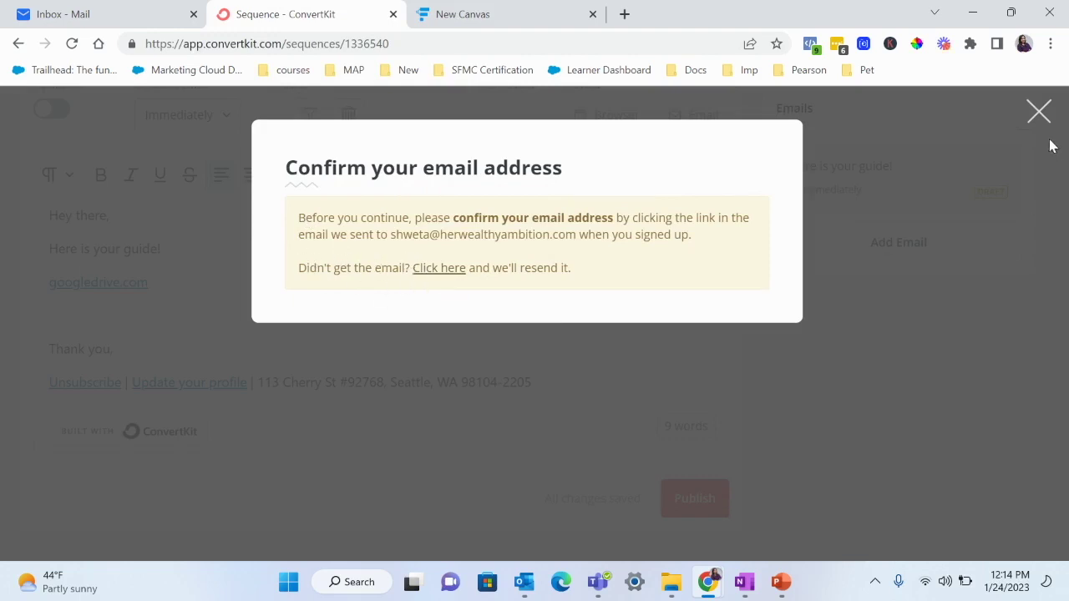
pyautogui.click(1035, 116)
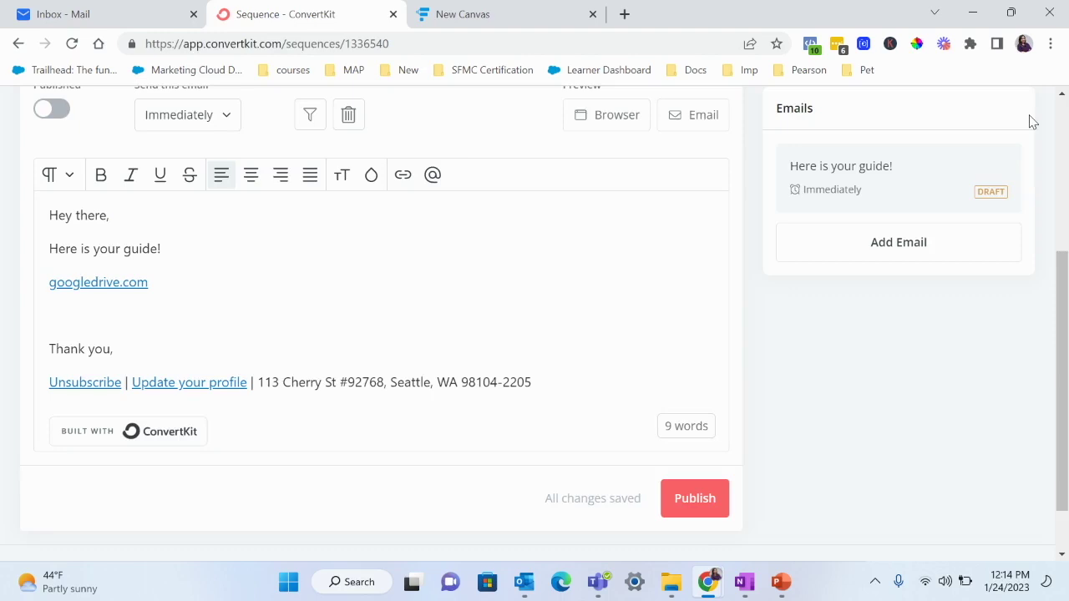
# Toggle the email to Published and resend the account confirmation email.
pyautogui.scroll(4, 84, 309)
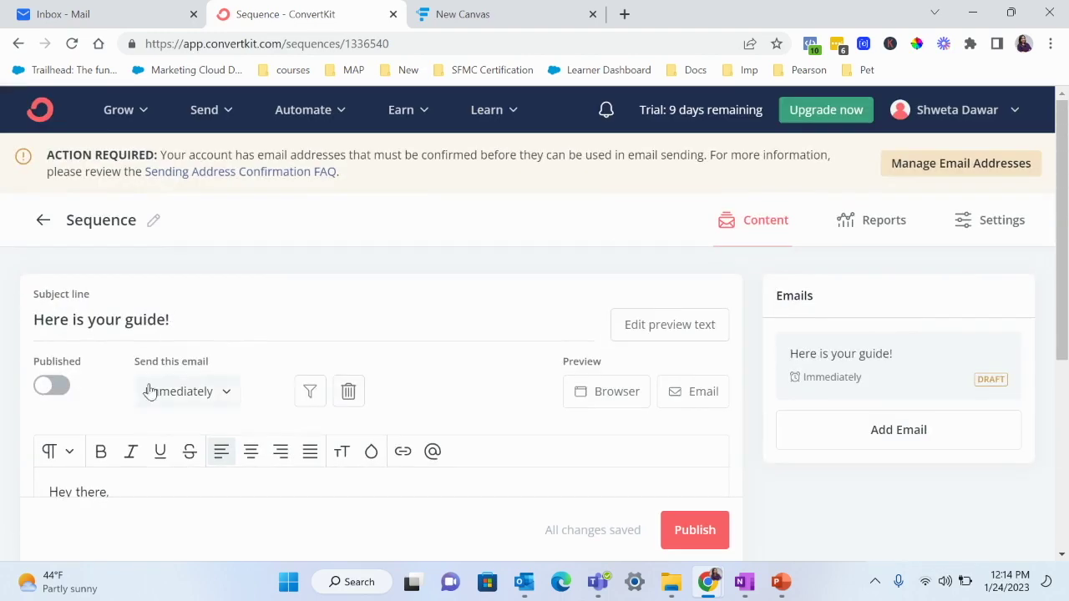
pyautogui.click(55, 386)
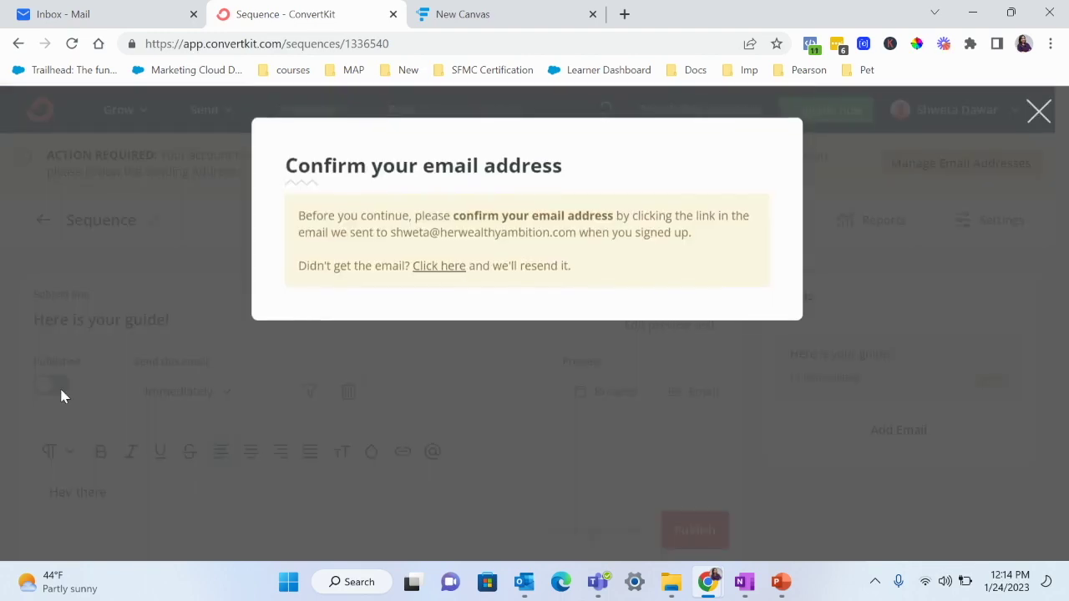
pyautogui.click(452, 269)
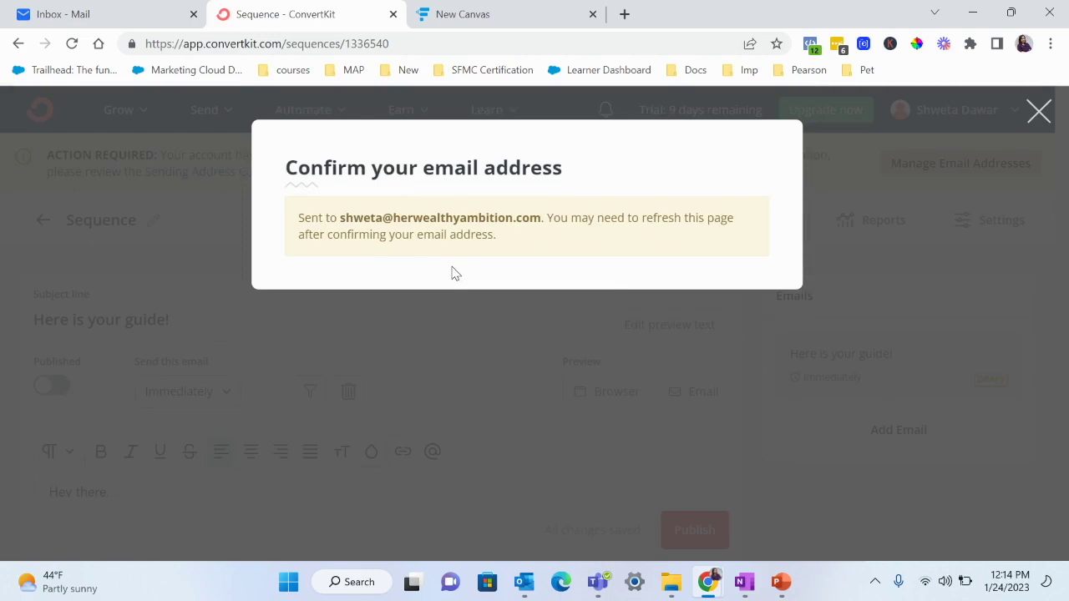
pyautogui.click(1040, 119)
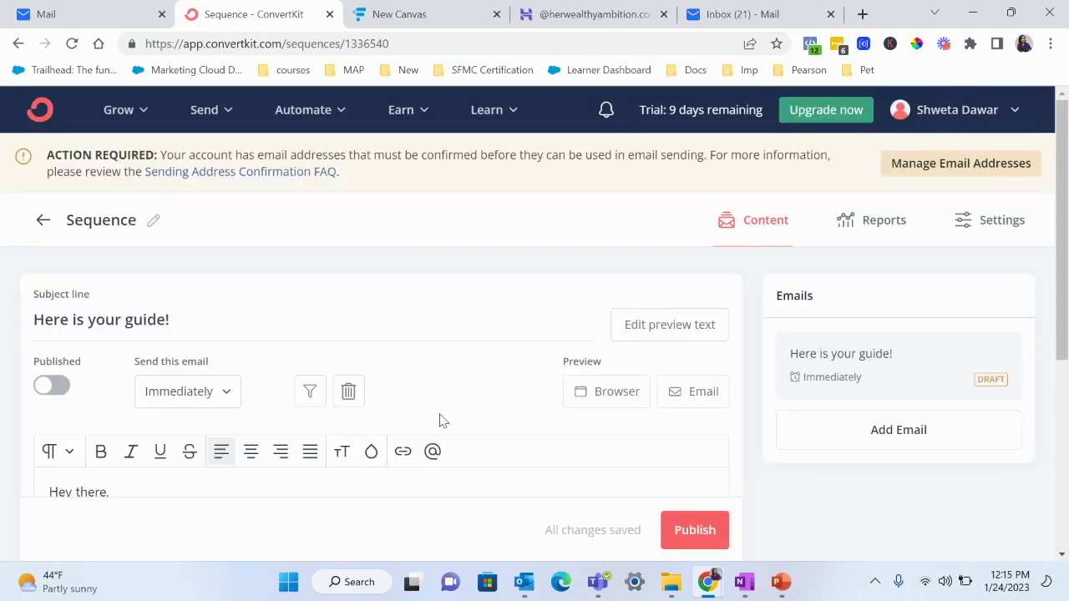
# Add a second email with the subject 'Your tech career is closer than you think..'.
pyautogui.scroll(-2, 442, 420)
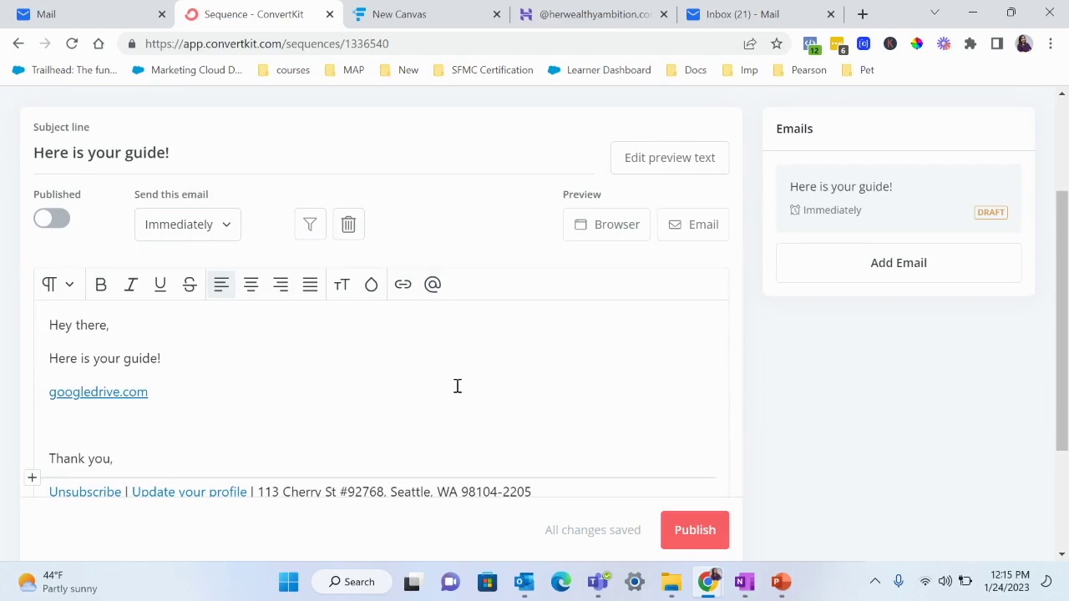
pyautogui.scroll(2, 457, 386)
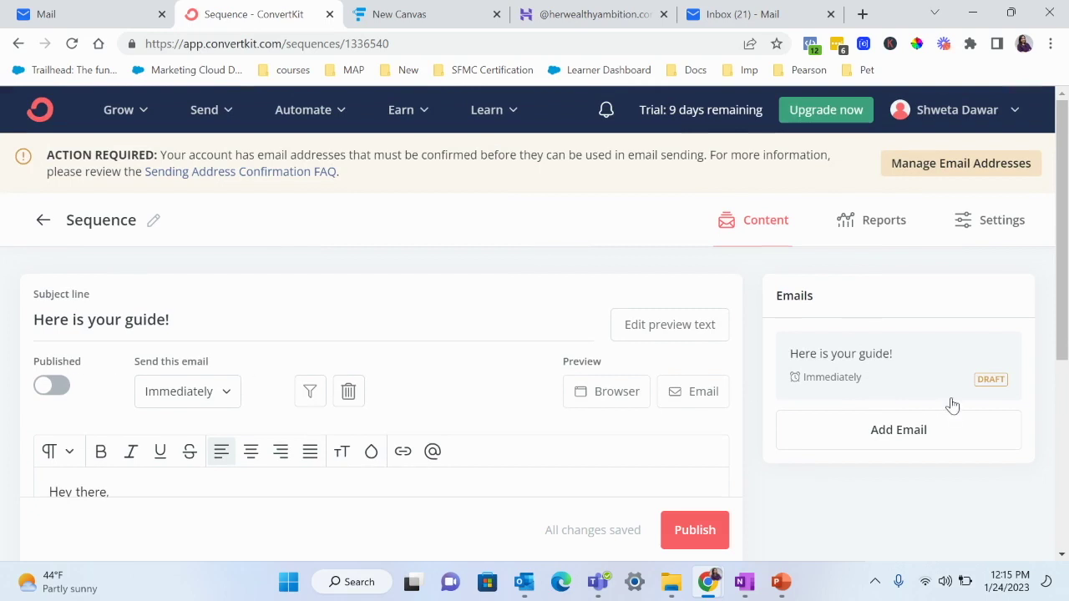
pyautogui.click(923, 433)
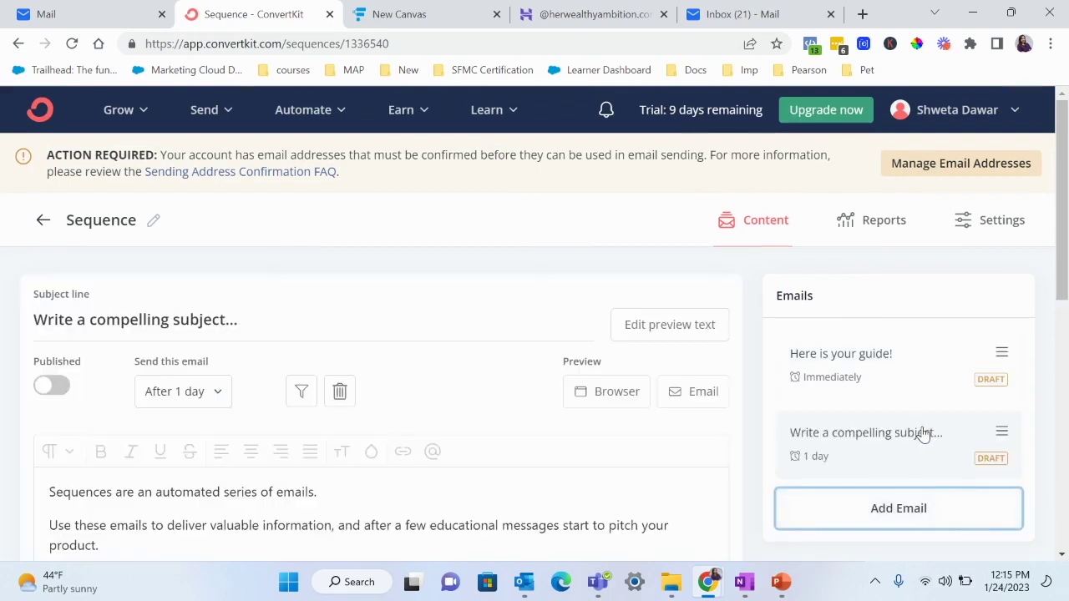
pyautogui.tripleClick(202, 321)
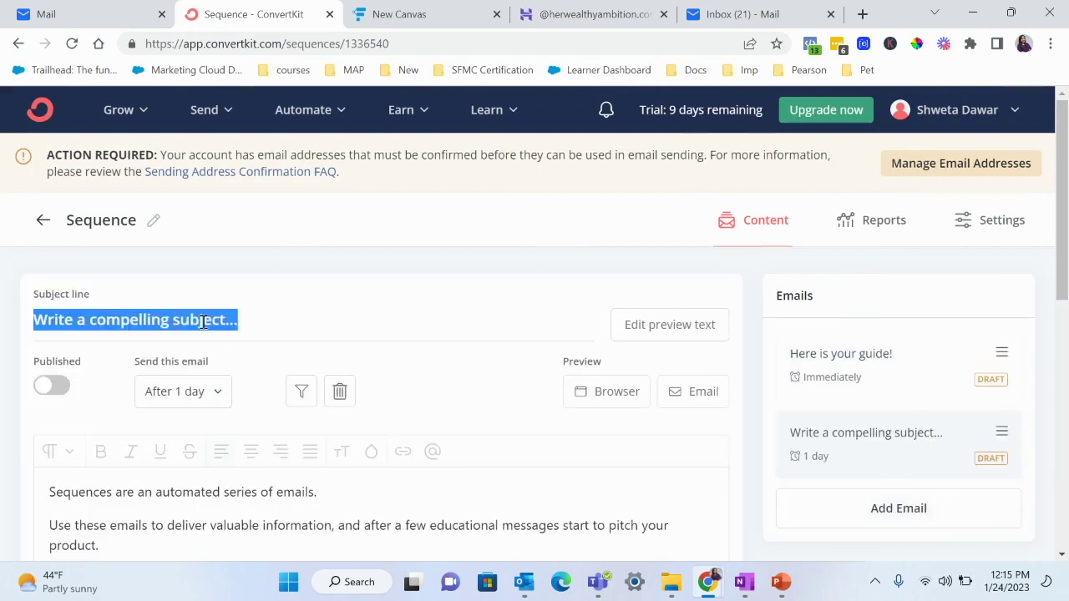
pyautogui.write('Welcome')
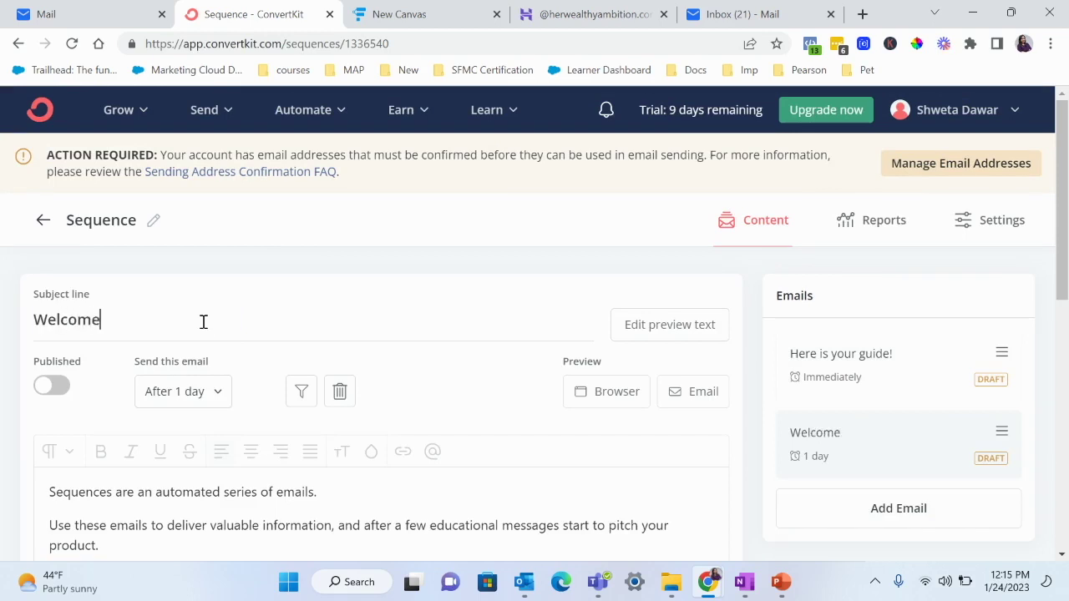
pyautogui.write(' emai')
pyautogui.press('BackSpace')
pyautogui.press('BackSpace')
pyautogui.press('BackSpace')
pyautogui.press('BackSpace')
pyautogui.press('BackSpace')
pyautogui.press('BackSpace')
pyautogui.press('BackSpace')
pyautogui.press('BackSpace')
pyautogui.press('BackSpace')
pyautogui.press('BackSpace')
pyautogui.press('BackSpace')
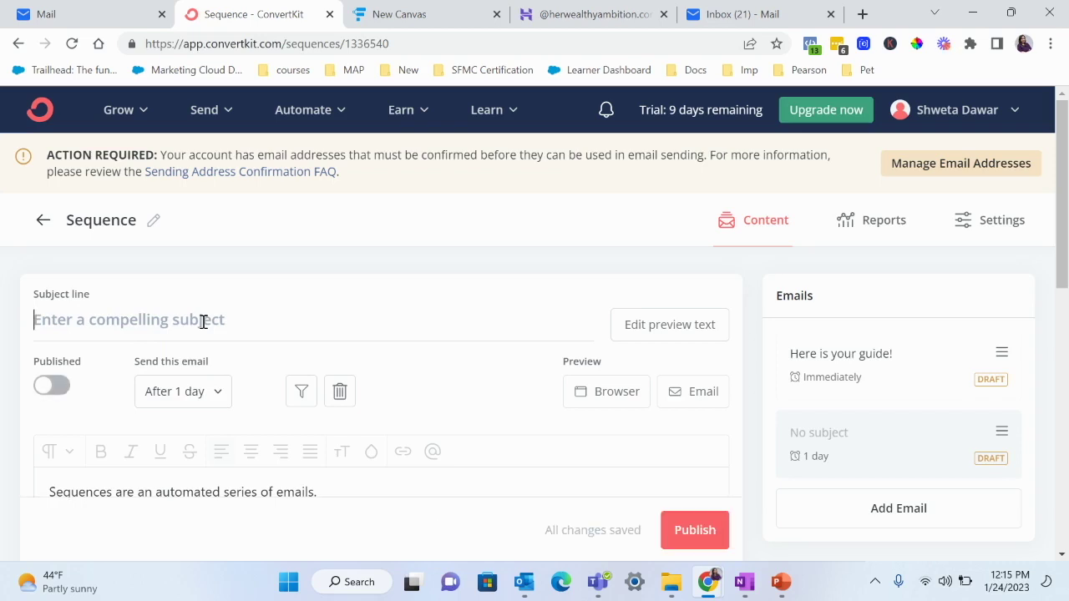
pyautogui.write('Your tech')
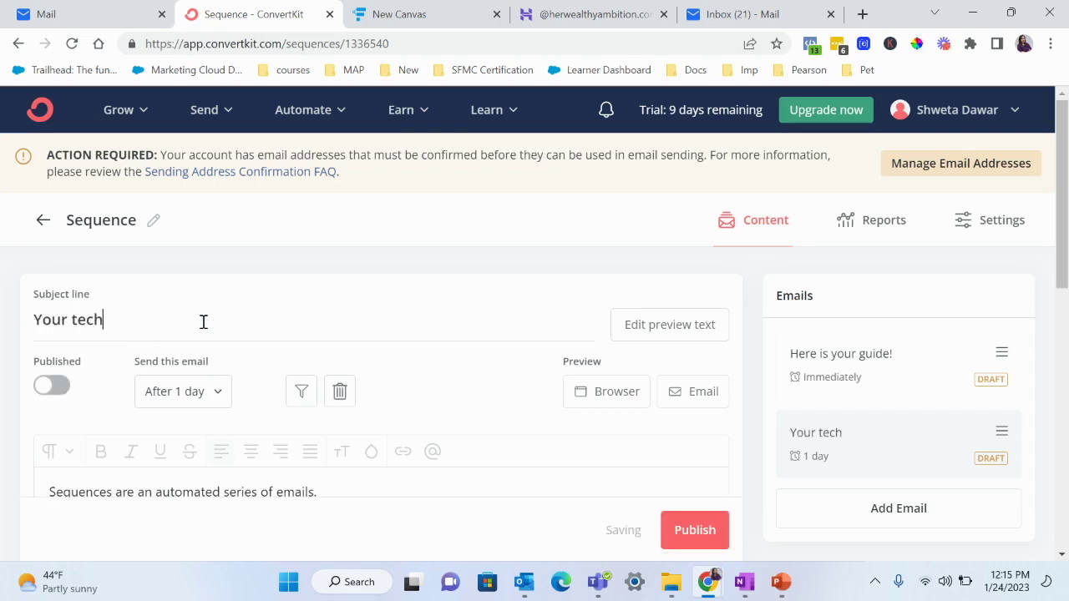
pyautogui.write(' career is clo')
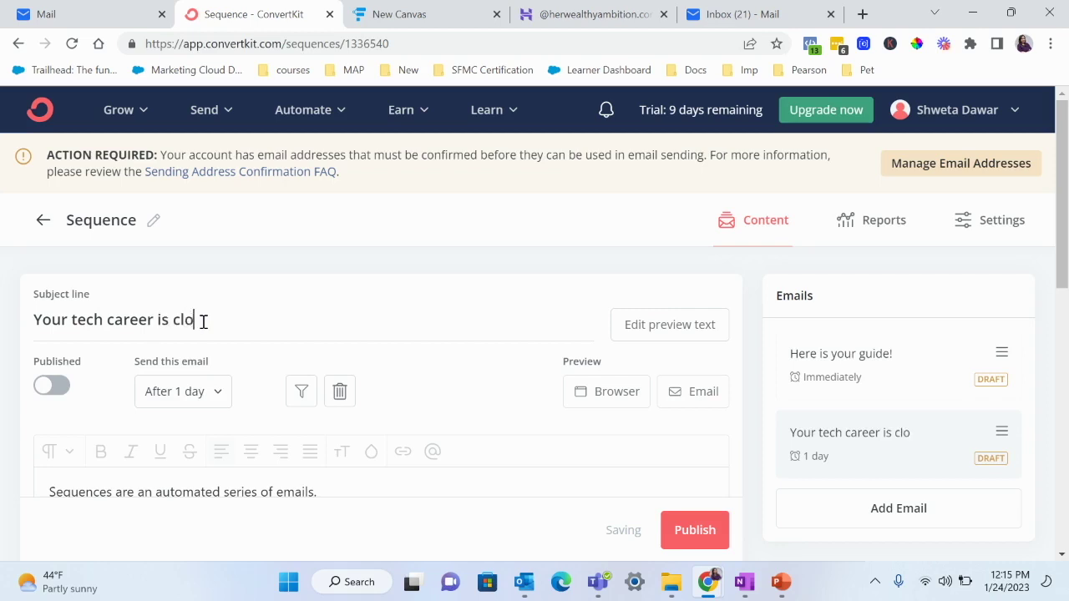
pyautogui.write('ser than you think,.')
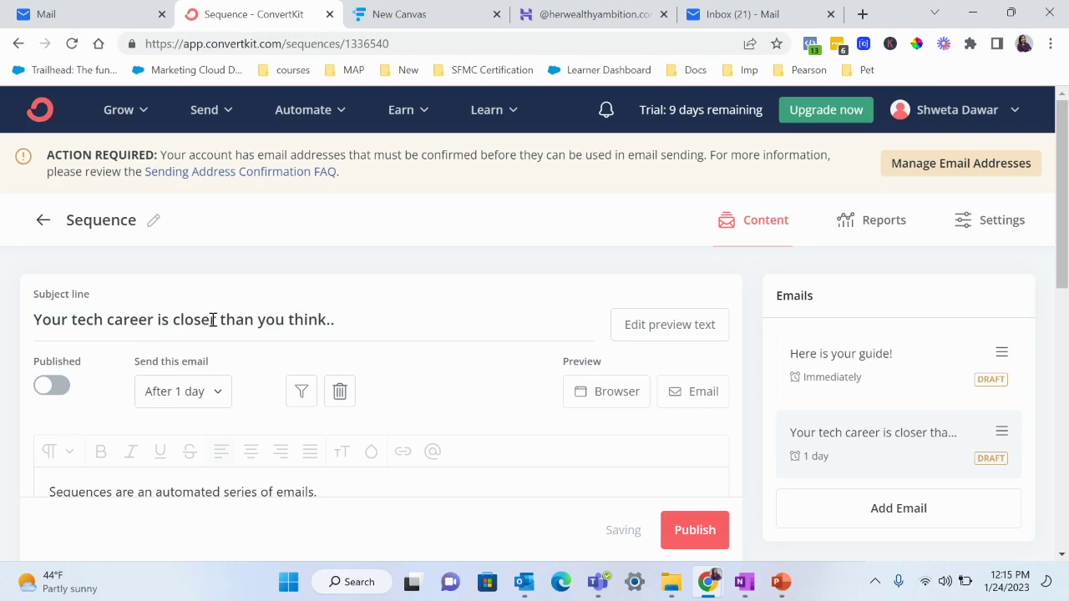
pyautogui.scroll(-2, 213, 319)
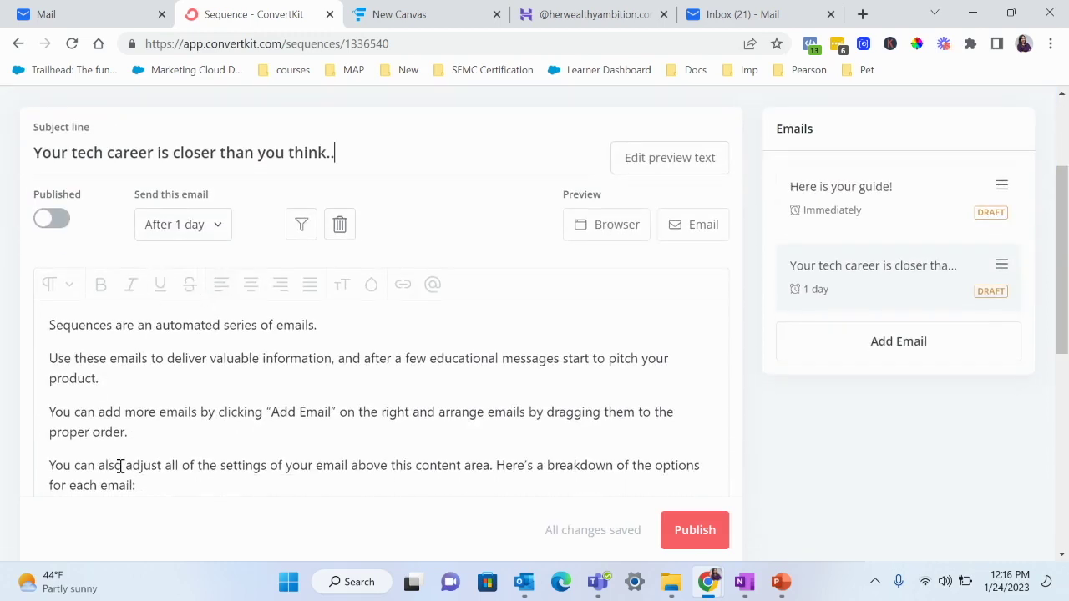
pyautogui.moveTo(153, 487); pyautogui.dragTo(45, 331)
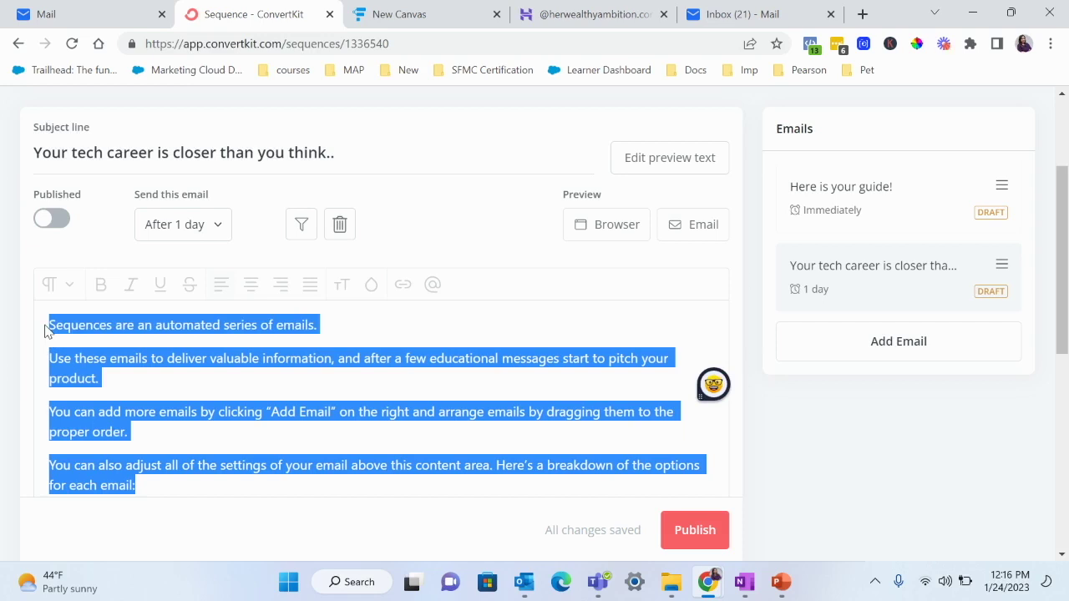
# Replace the template text with 'Welcome email 1' and delete the leftover help sections.
pyautogui.press('BackSpace')
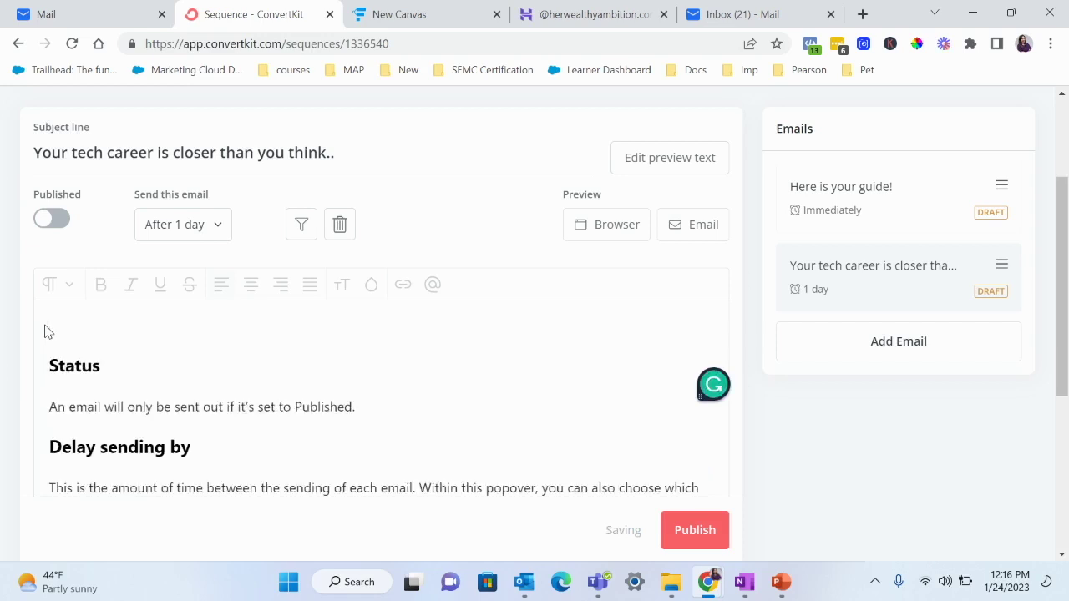
pyautogui.scroll(-1, 50, 342)
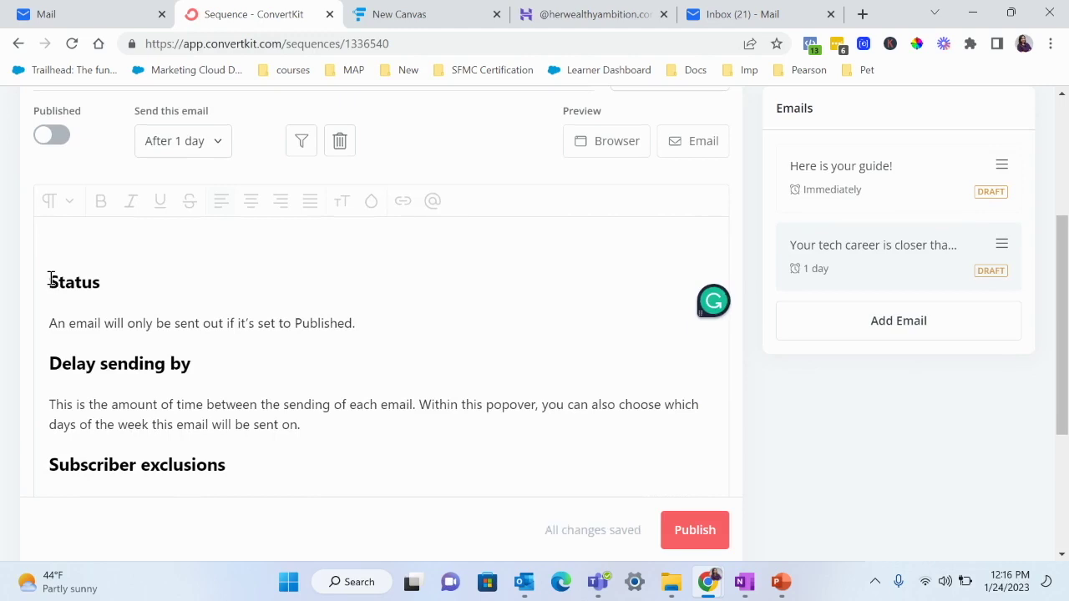
pyautogui.click(59, 244)
pyautogui.write('Welco')
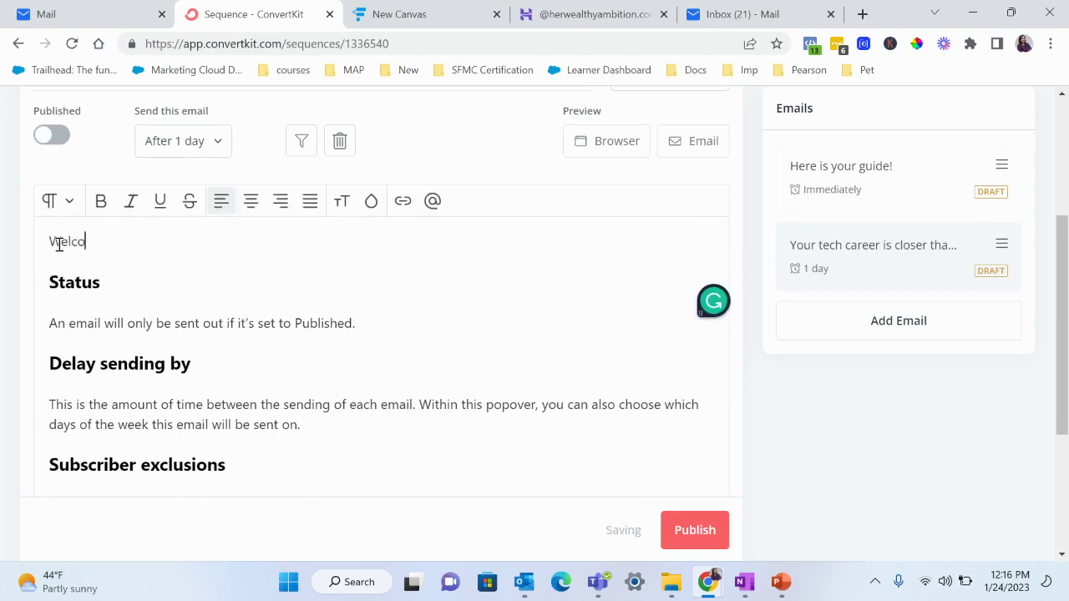
pyautogui.write('me email 1')
pyautogui.moveTo(50, 281); pyautogui.dragTo(246, 486)
pyautogui.press('BackSpace')
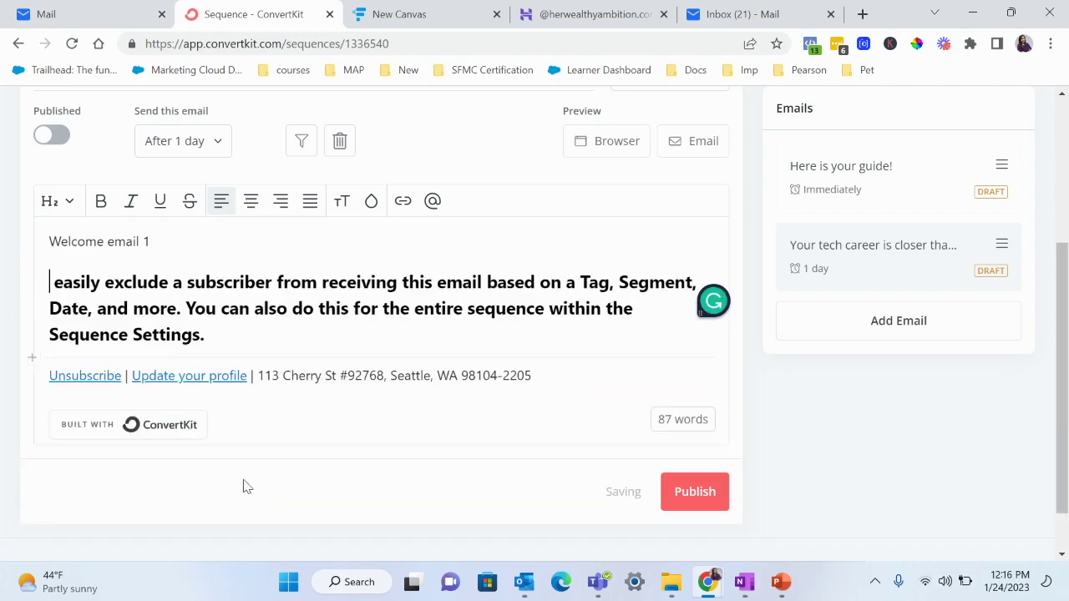
pyautogui.moveTo(239, 332); pyautogui.dragTo(52, 280)
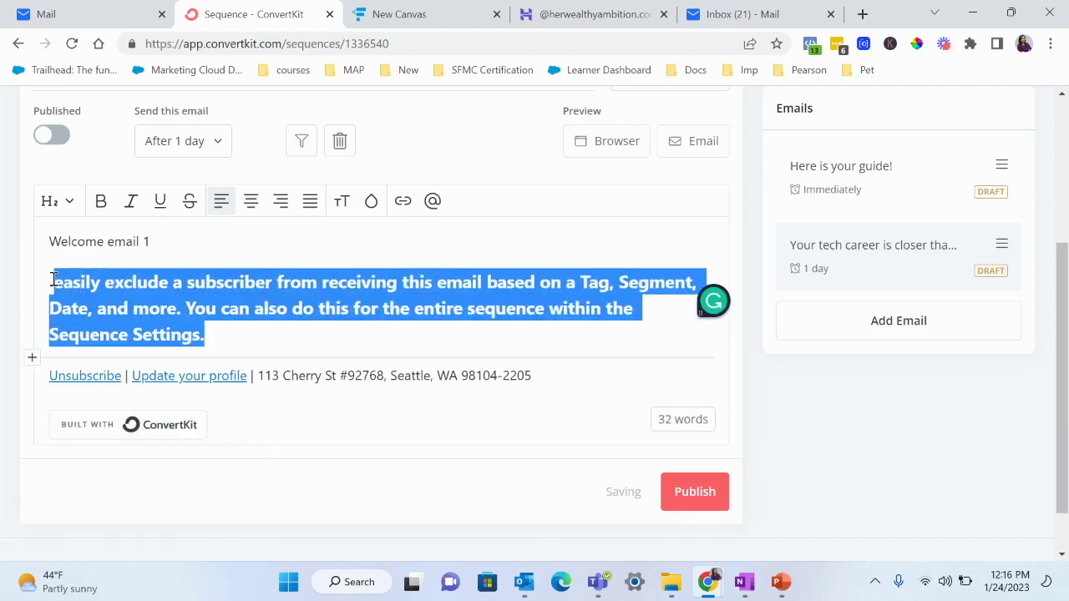
pyautogui.press('BackSpace')
# Leave the send delay at 1 day, try publishing, and dismiss the sender confirmation notice.
pyautogui.scroll(1, 181, 258)
pyautogui.scroll(1, 183, 264)
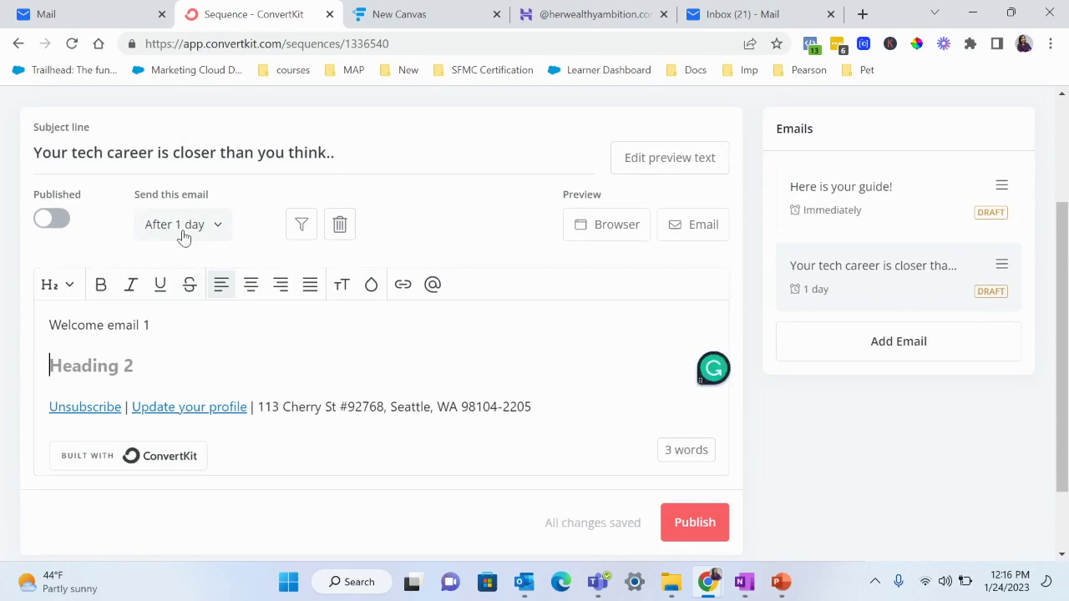
pyautogui.click(150, 227)
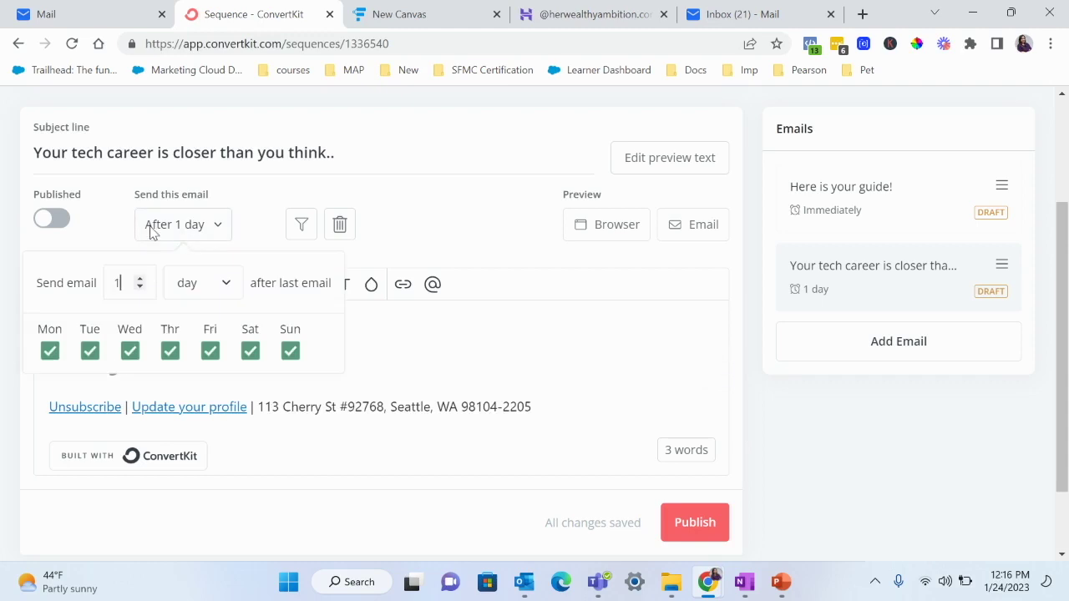
pyautogui.click(175, 232)
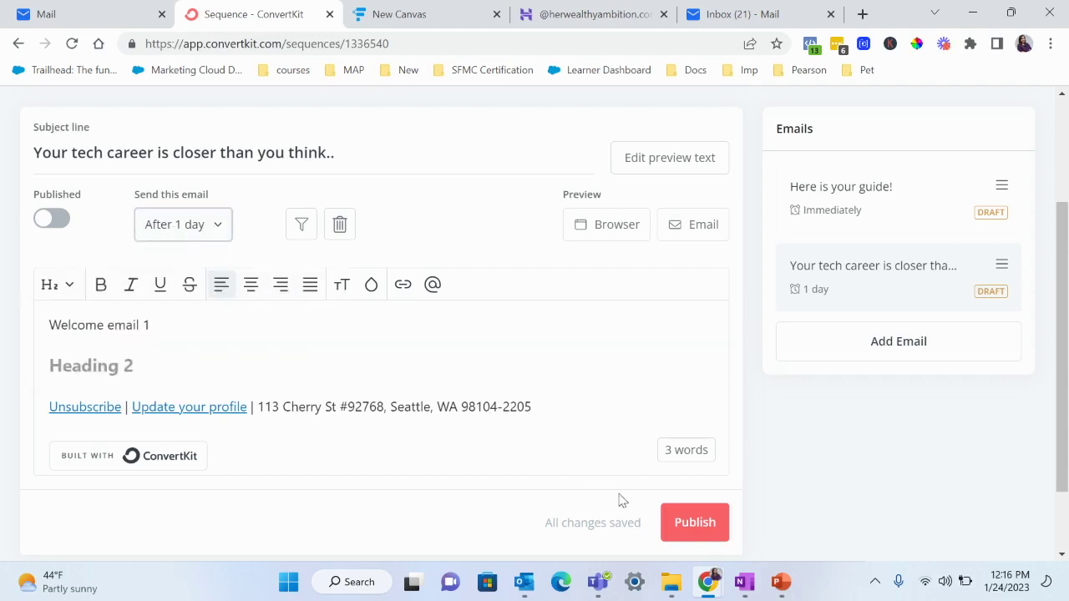
pyautogui.click(698, 530)
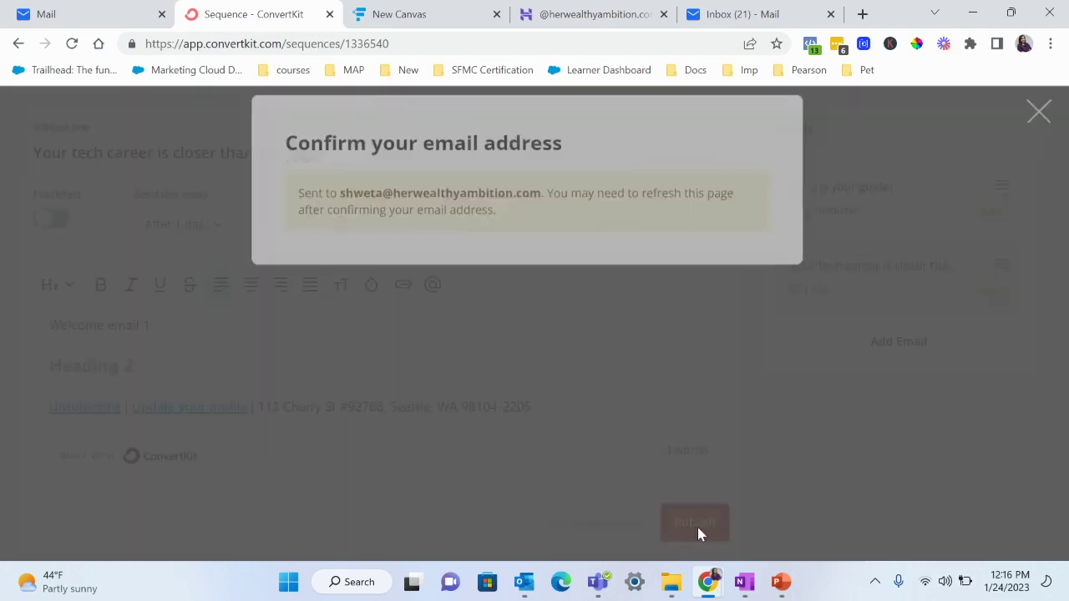
pyautogui.click(1038, 117)
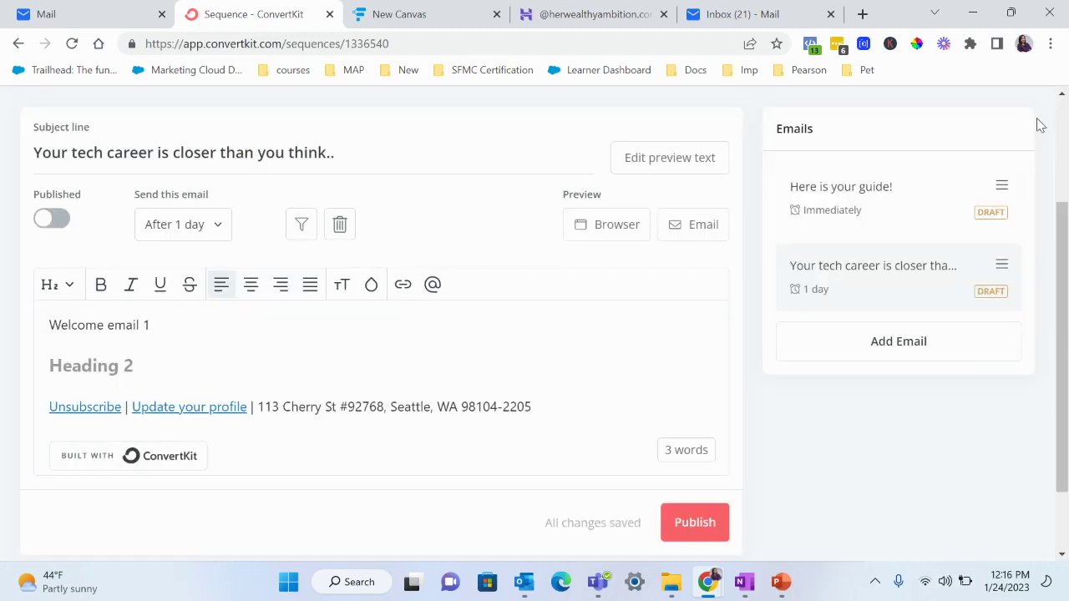
# Add a third email, clear its template text and type 'Welcome 2' as the body.
pyautogui.click(929, 346)
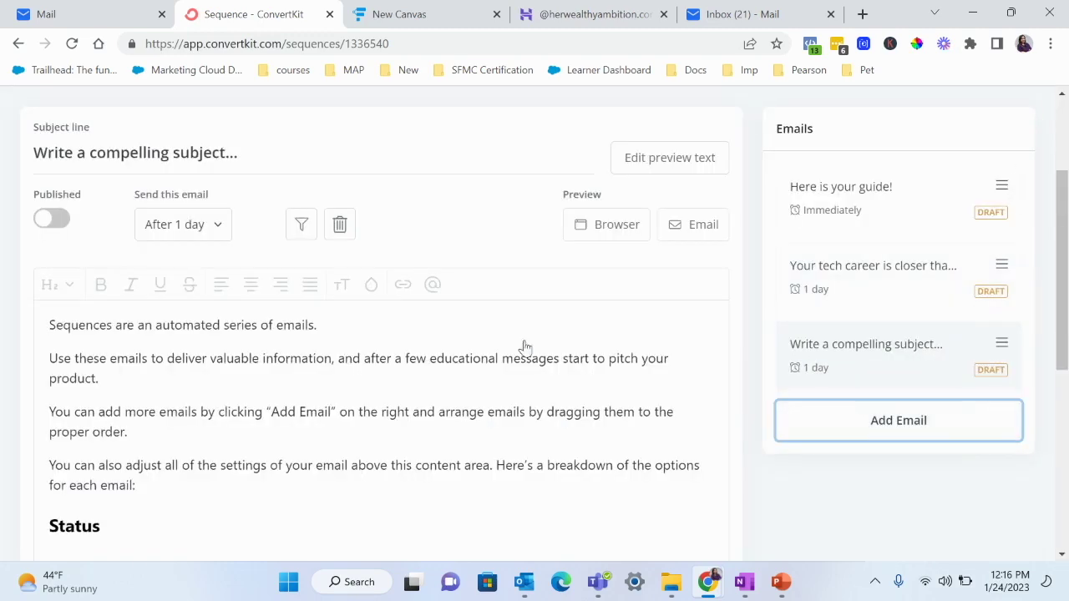
pyautogui.click(77, 152)
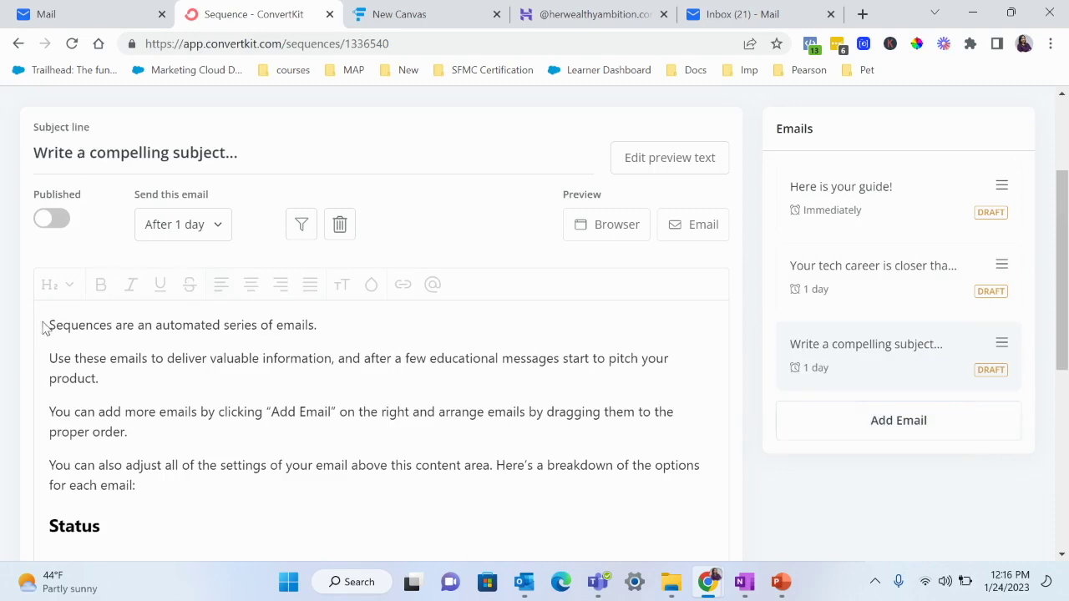
pyautogui.scroll(-1, 150, 534)
pyautogui.scroll(-5, 150, 535)
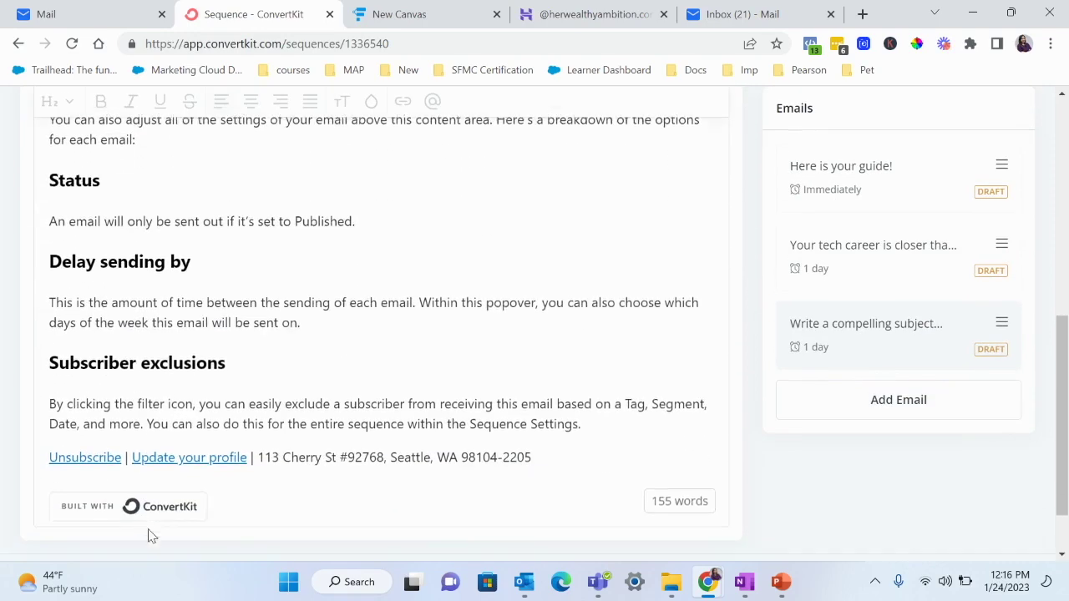
pyautogui.moveTo(582, 351); pyautogui.dragTo(46, 293)
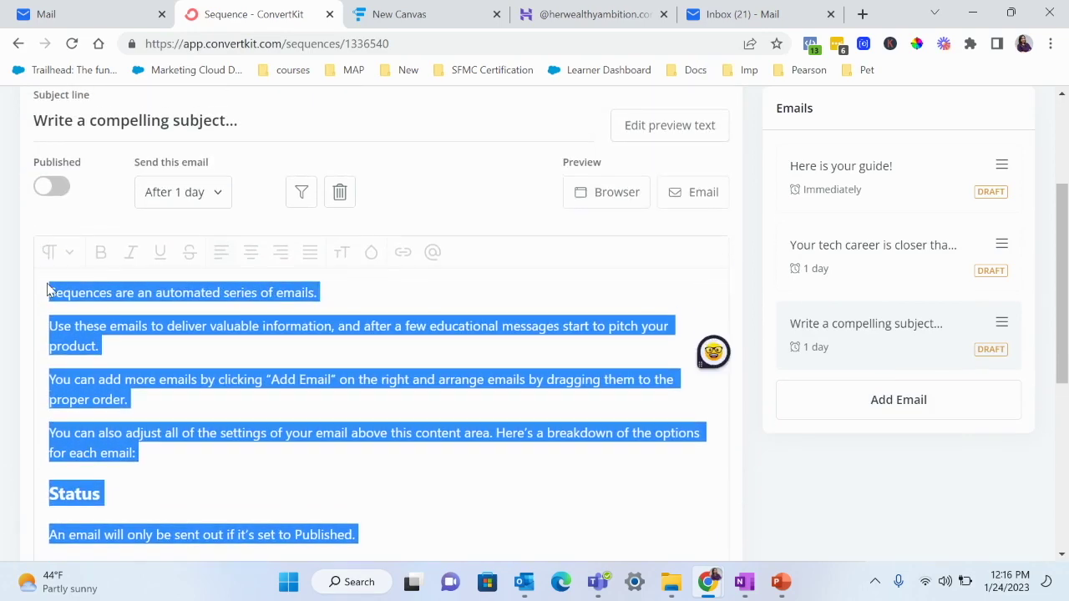
pyautogui.press('BackSpace')
pyautogui.write('Welcome ')
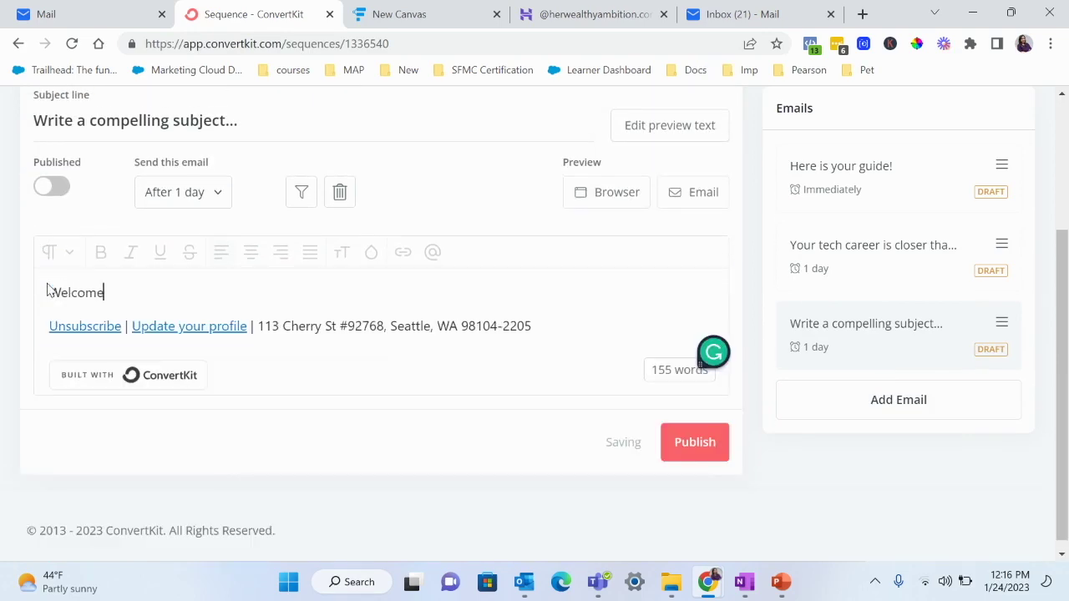
pyautogui.write('2')
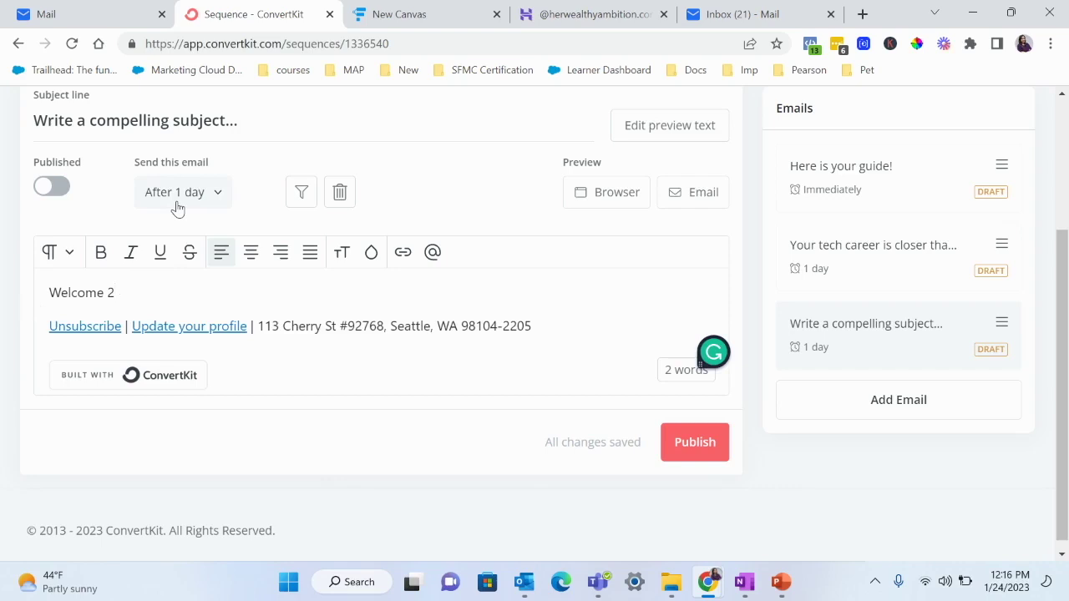
# Add a fourth email whose body reads only 'Welcome 3'.
pyautogui.click(877, 408)
pyautogui.click(49, 292)
pyautogui.moveTo(50, 292); pyautogui.dragTo(656, 522)
pyautogui.press('BackSpace')
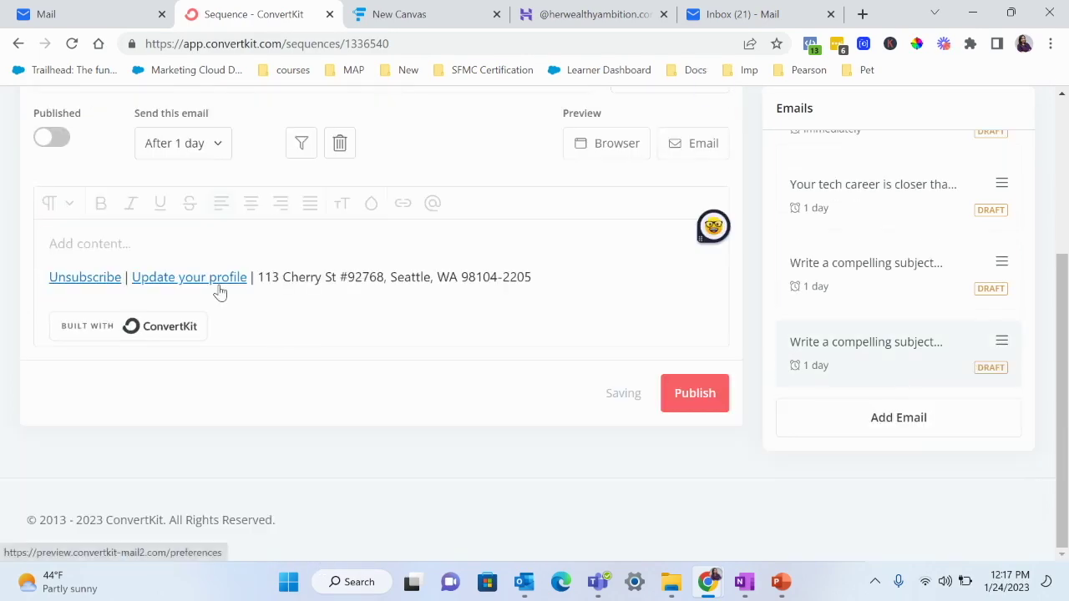
pyautogui.write('Welcome 3')
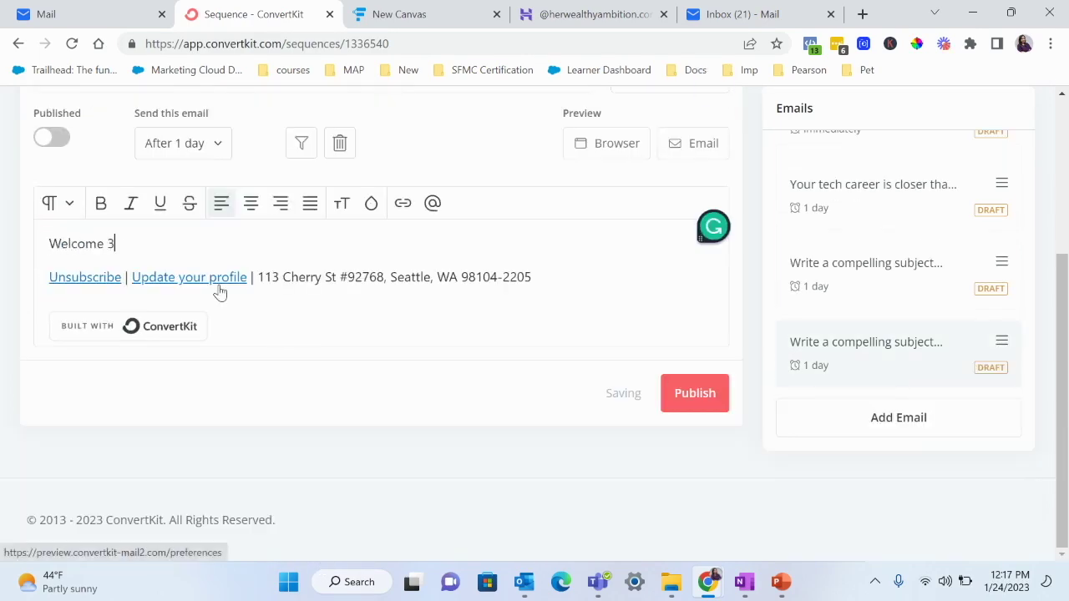
# Set the fourth email's send delay to 2 days.
pyautogui.click(212, 154)
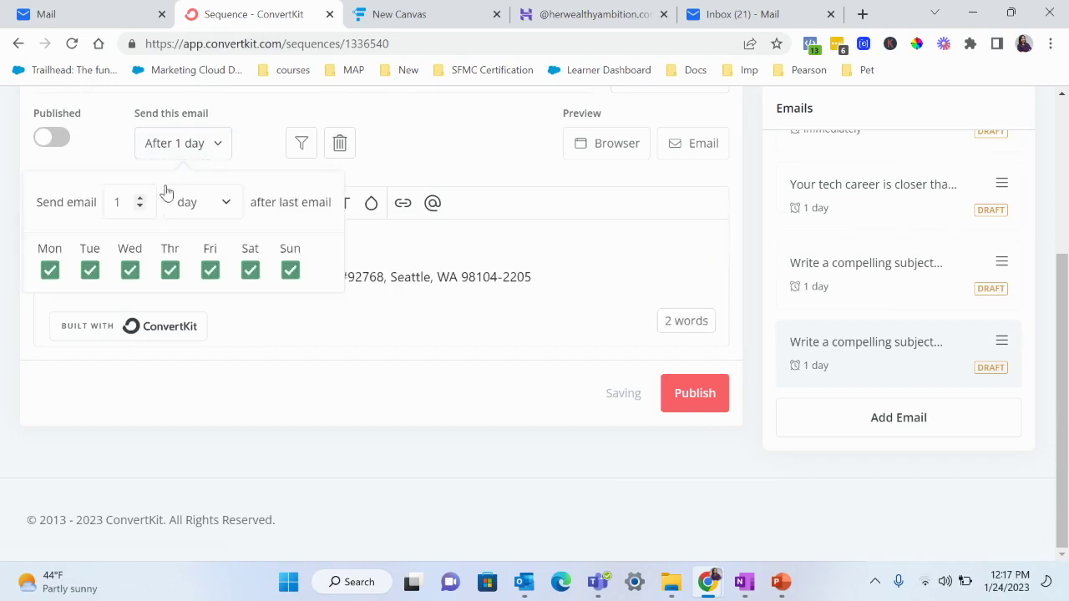
pyautogui.click(141, 199)
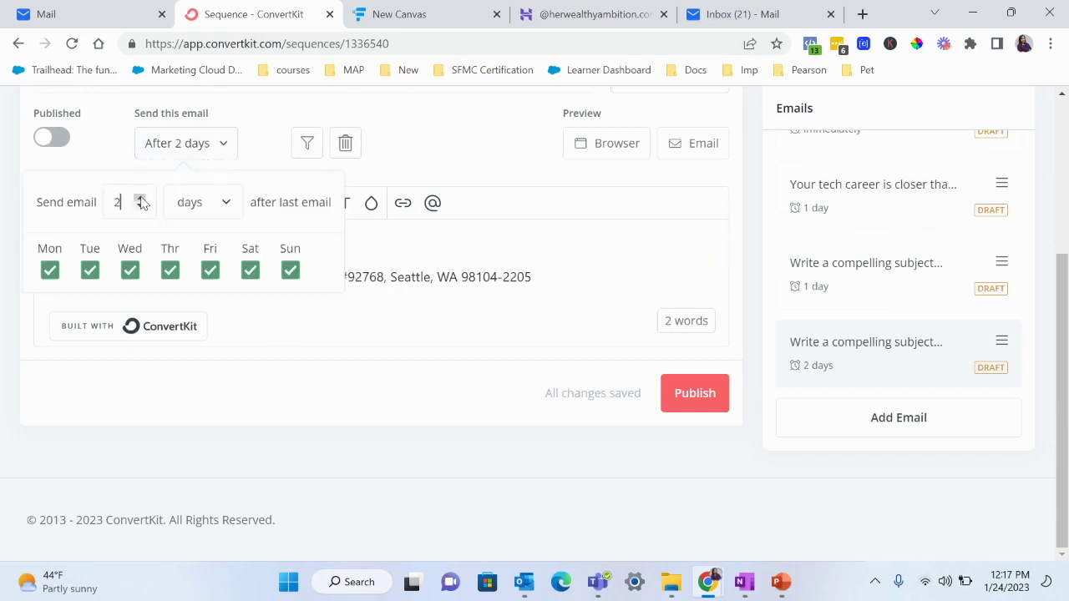
pyautogui.click(99, 166)
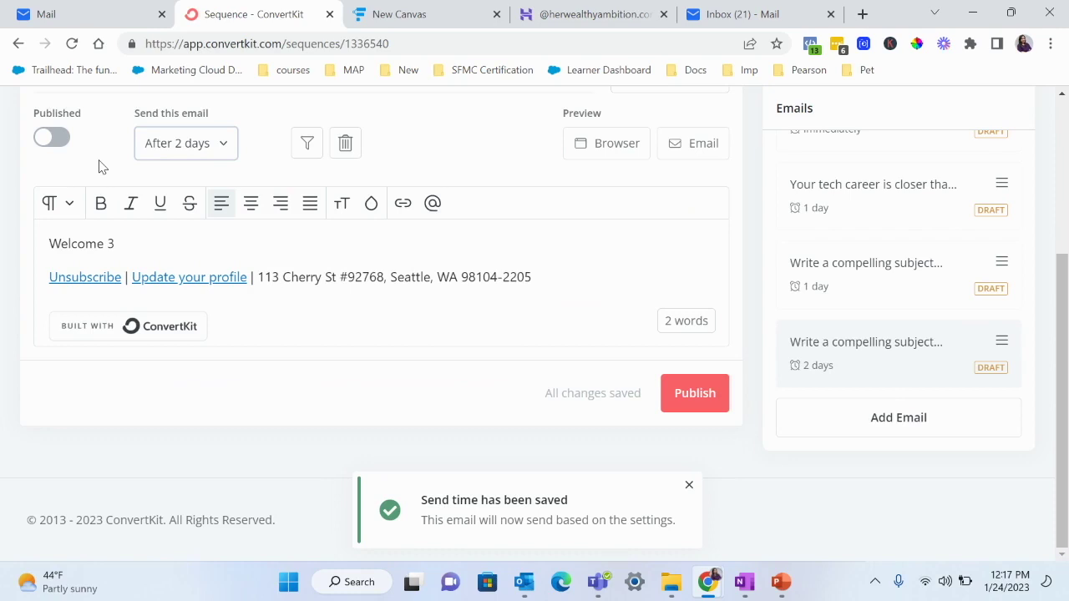
pyautogui.click(688, 488)
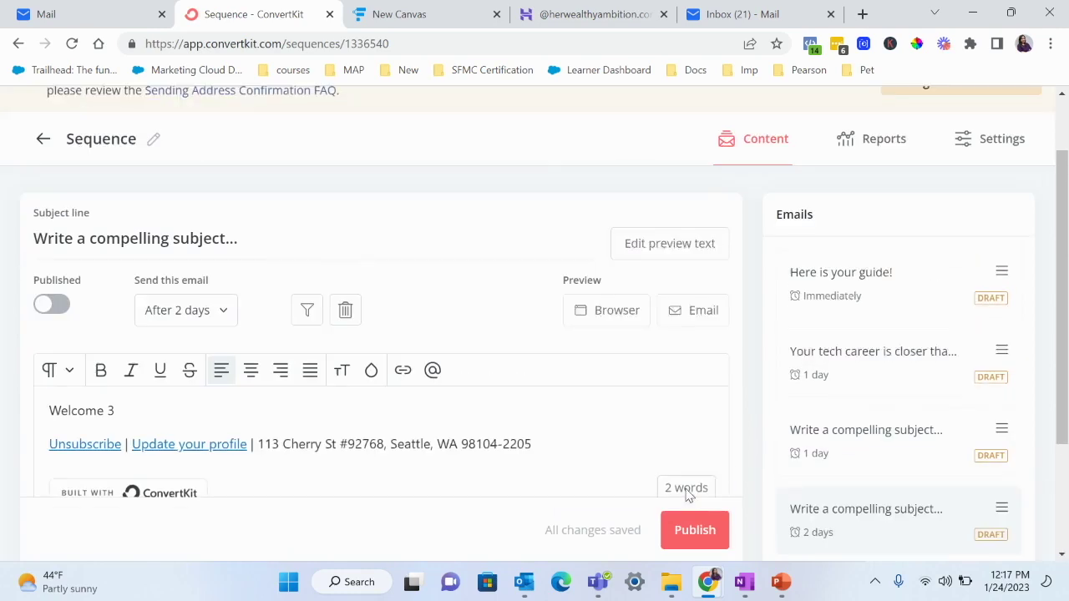
pyautogui.scroll(-3, 844, 418)
pyautogui.scroll(2, 845, 409)
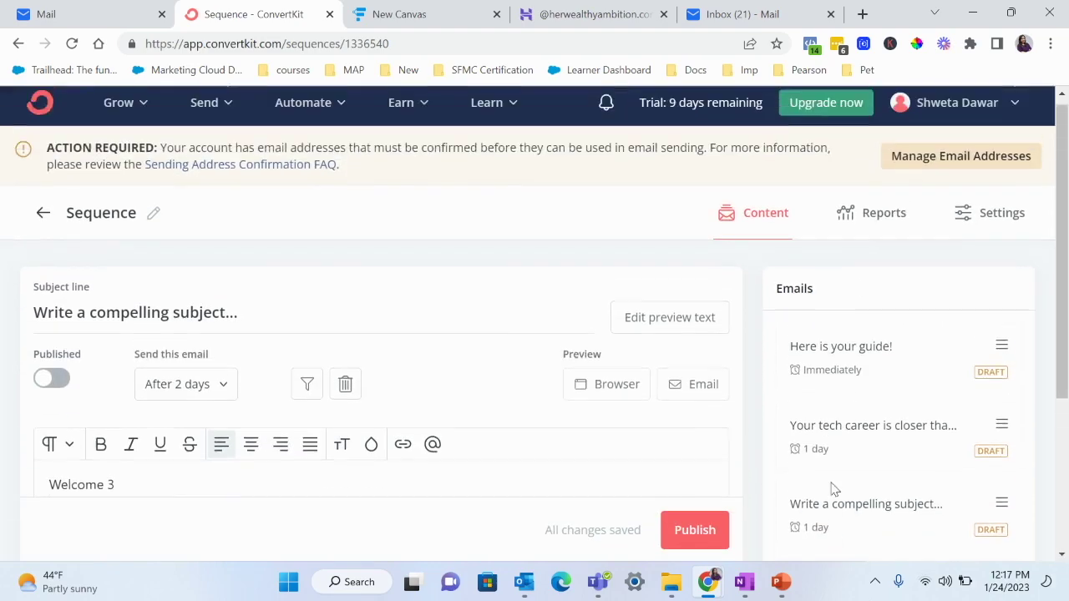
pyautogui.scroll(-5, 833, 488)
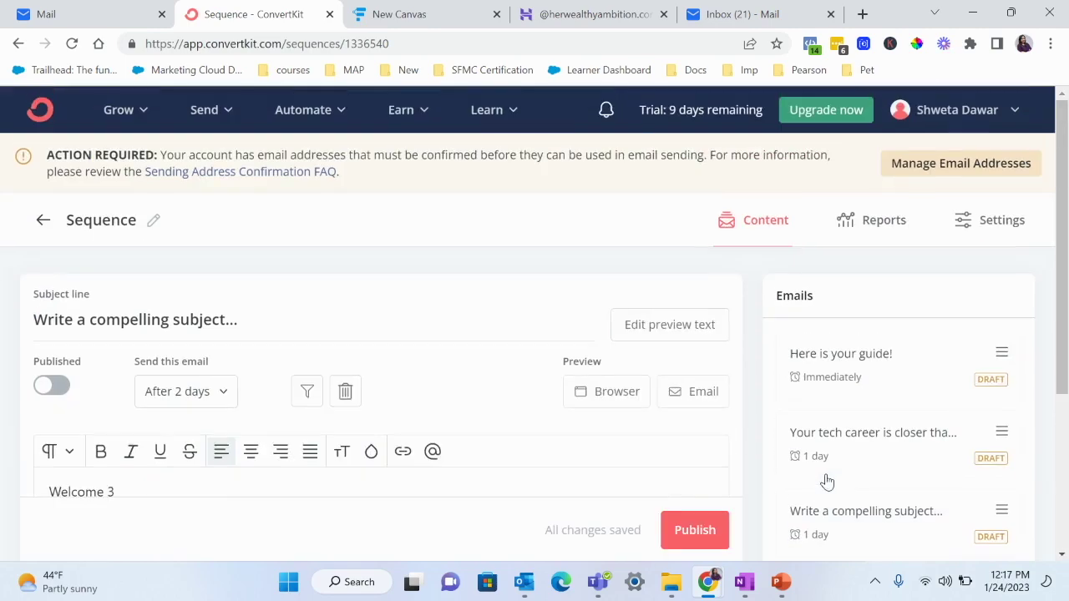
pyautogui.scroll(-2, 827, 480)
pyautogui.click(698, 478)
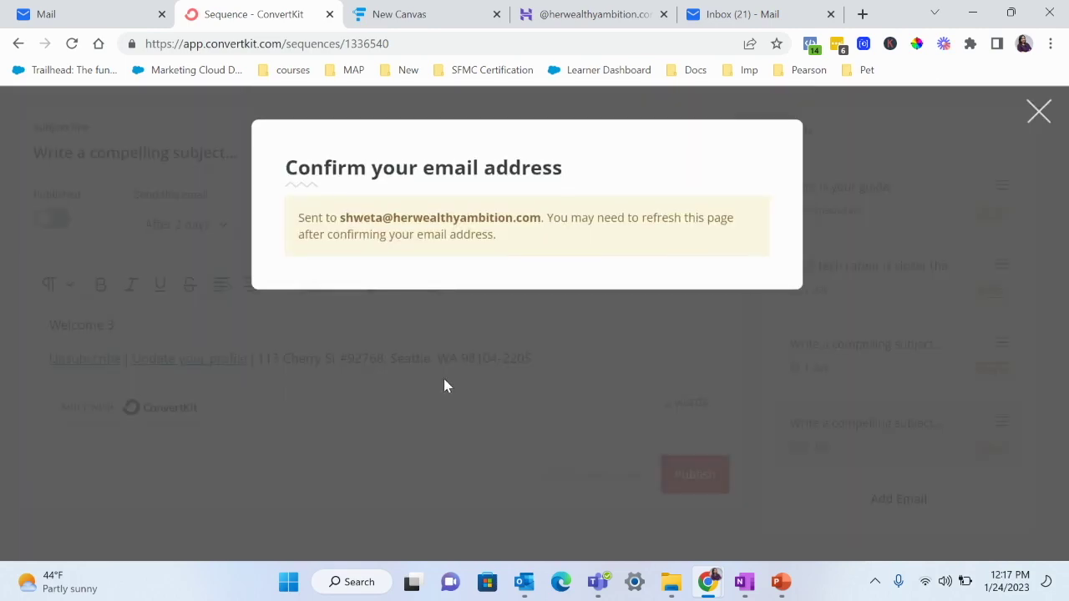
pyautogui.click(1038, 111)
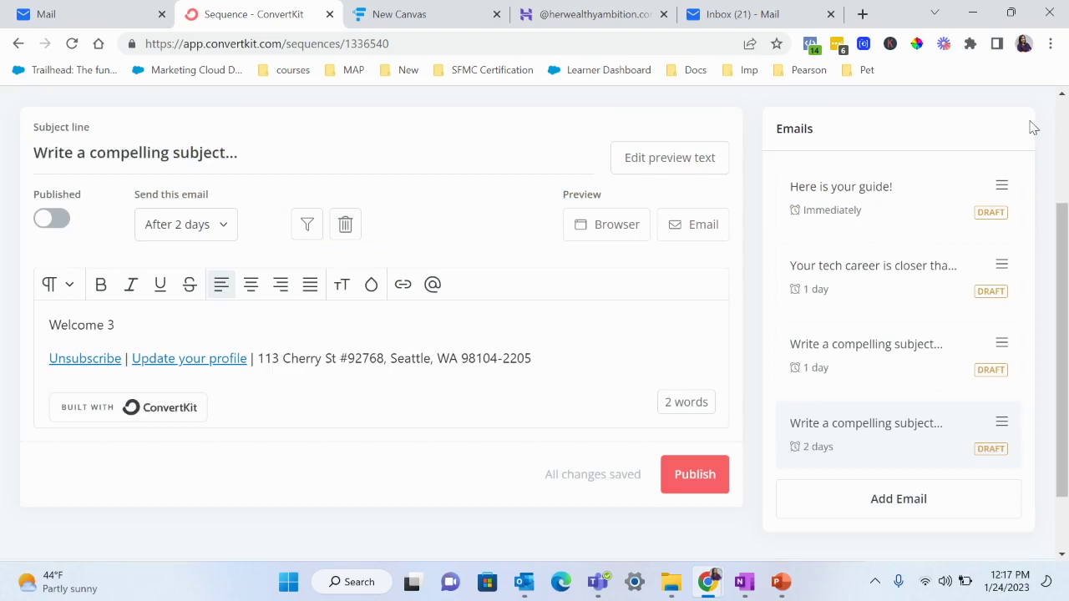
pyautogui.click(777, 22)
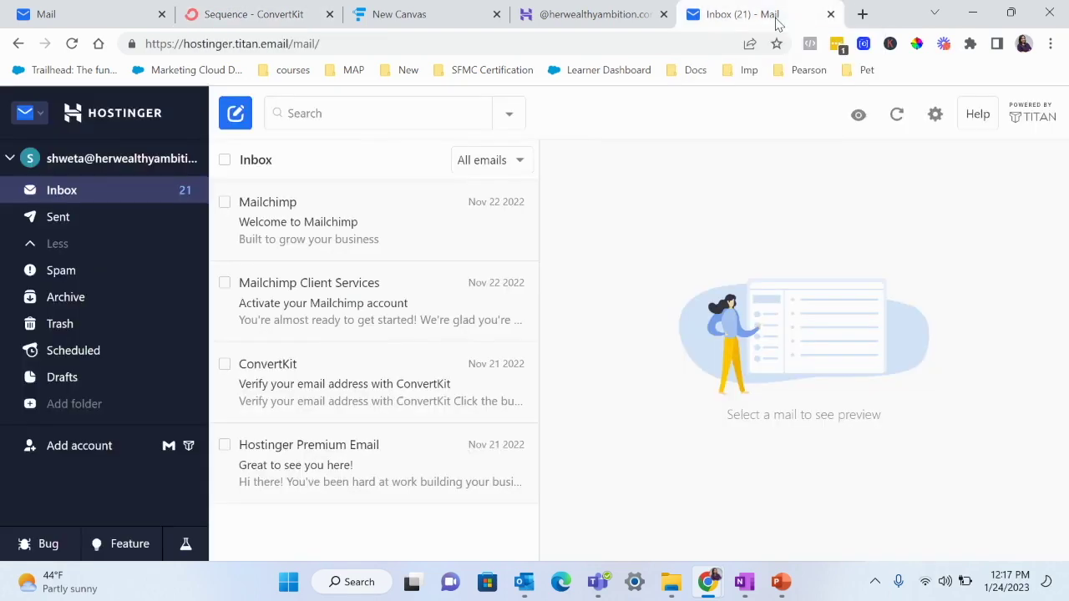
pyautogui.click(228, 23)
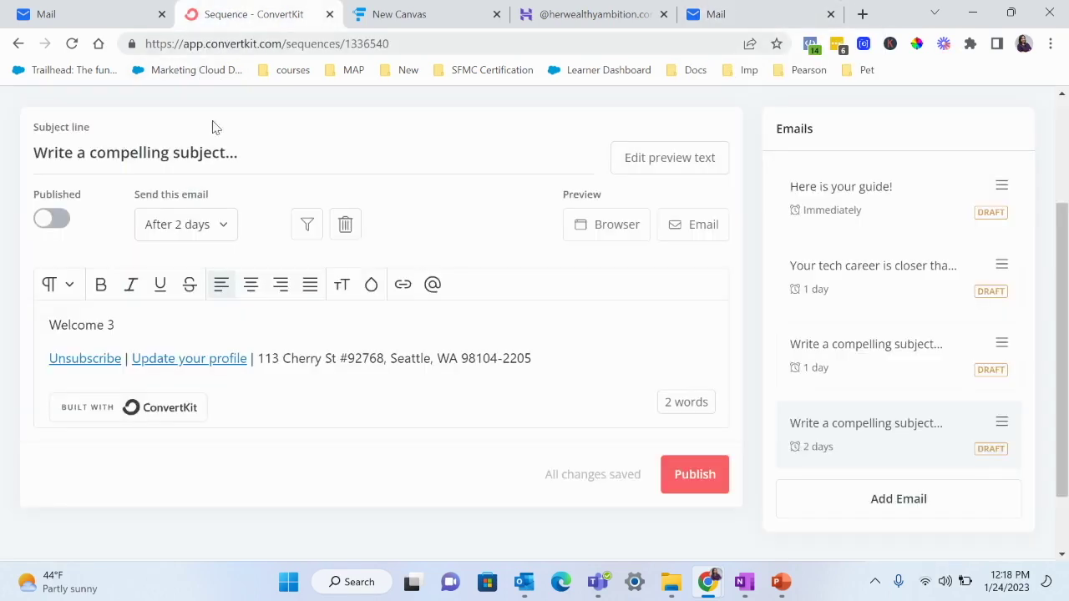
pyautogui.scroll(2, 513, 334)
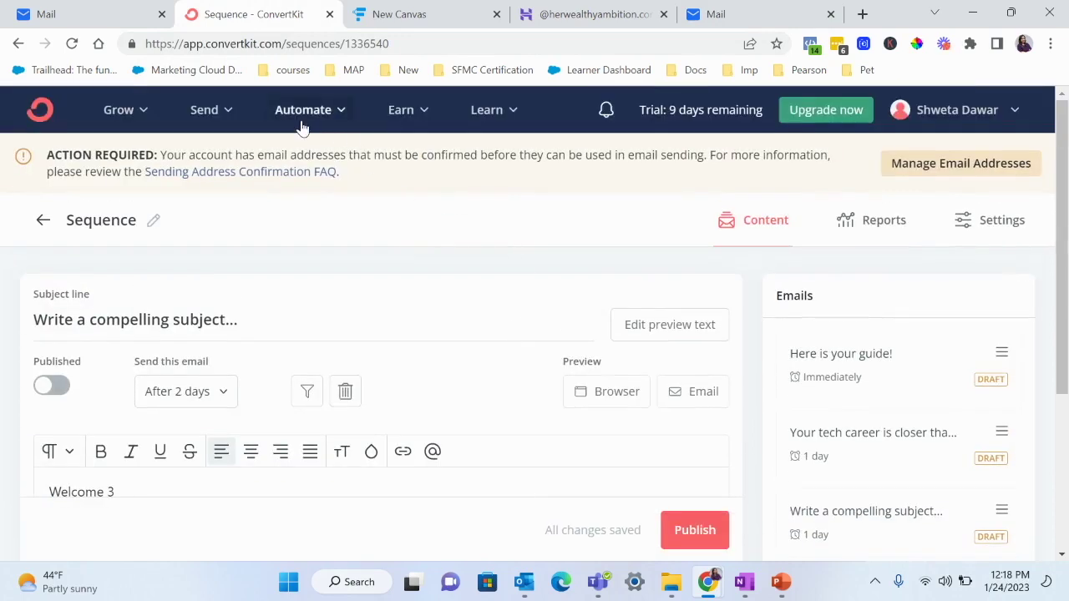
# Rename the sequence to 'tech career sequence' and go to the Visual Automations list.
pyautogui.click(154, 221)
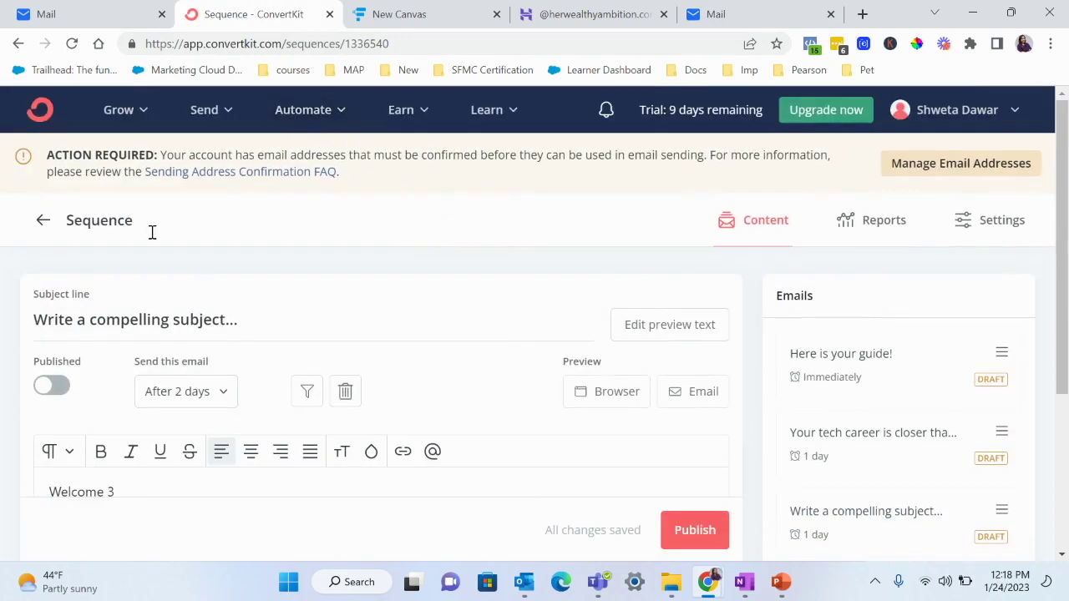
pyautogui.doubleClick(117, 223)
pyautogui.click(171, 230)
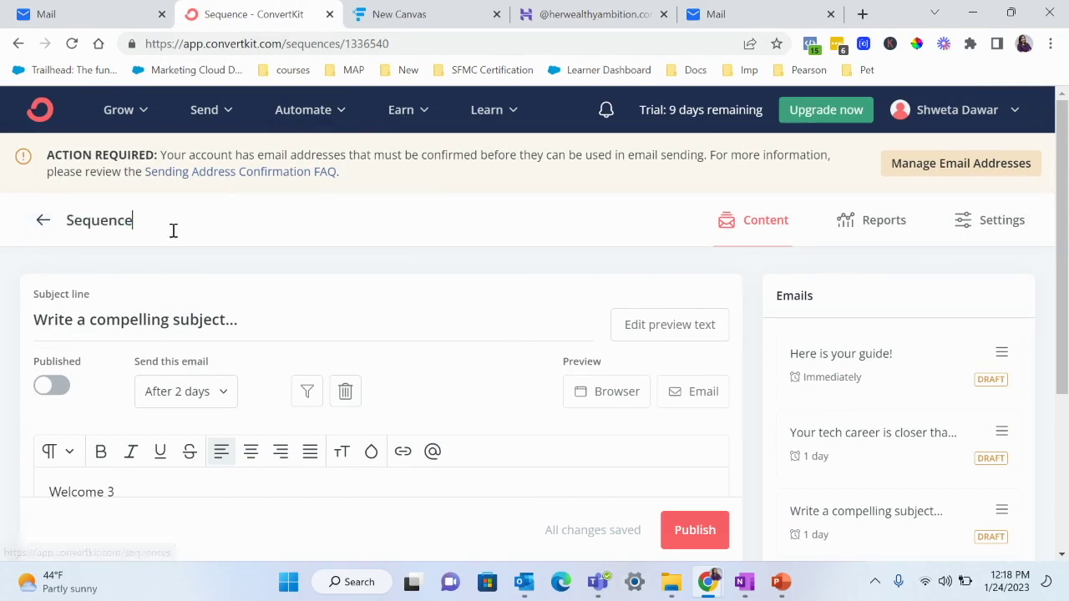
pyautogui.doubleClick(124, 219)
pyautogui.write('tech career')
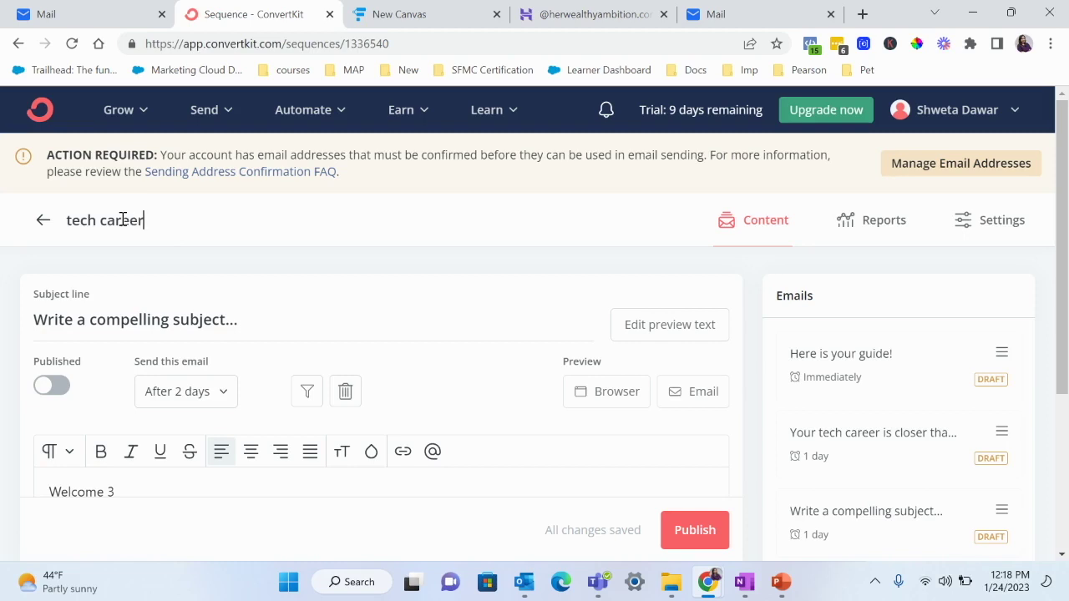
pyautogui.write(' sequence')
pyautogui.click(167, 264)
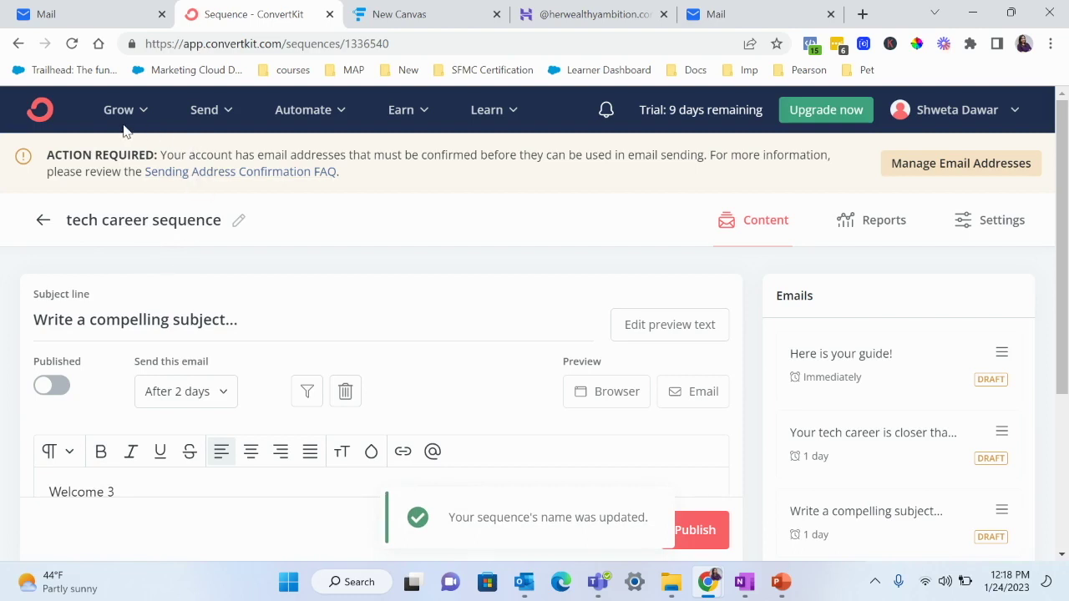
pyautogui.click(304, 115)
pyautogui.click(370, 205)
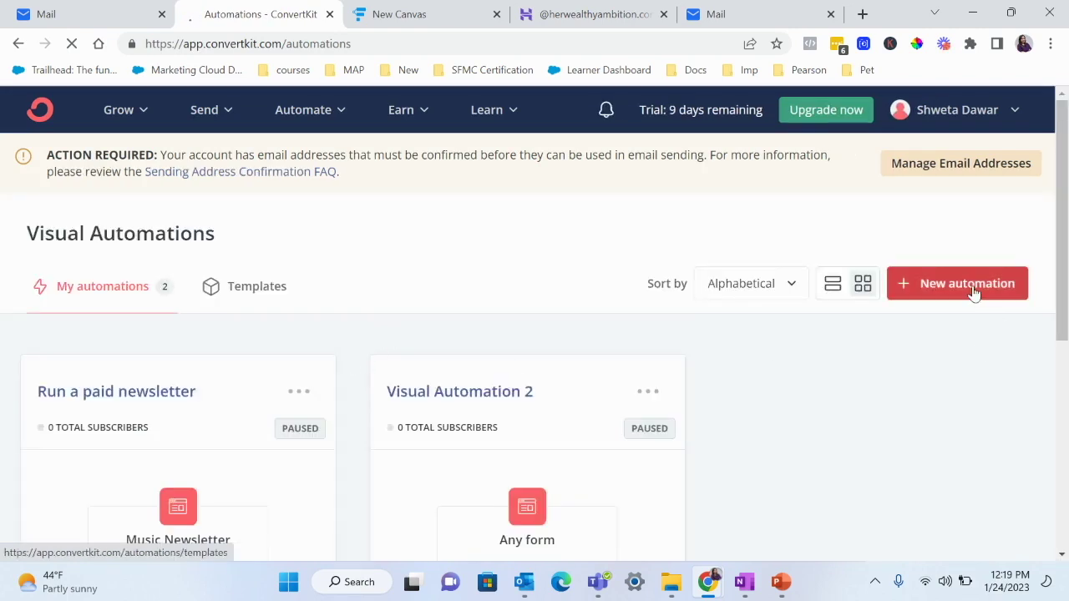
# Create a blank visual automation, 'Visual Automation 3', from the Empty Automation template.
pyautogui.click(973, 287)
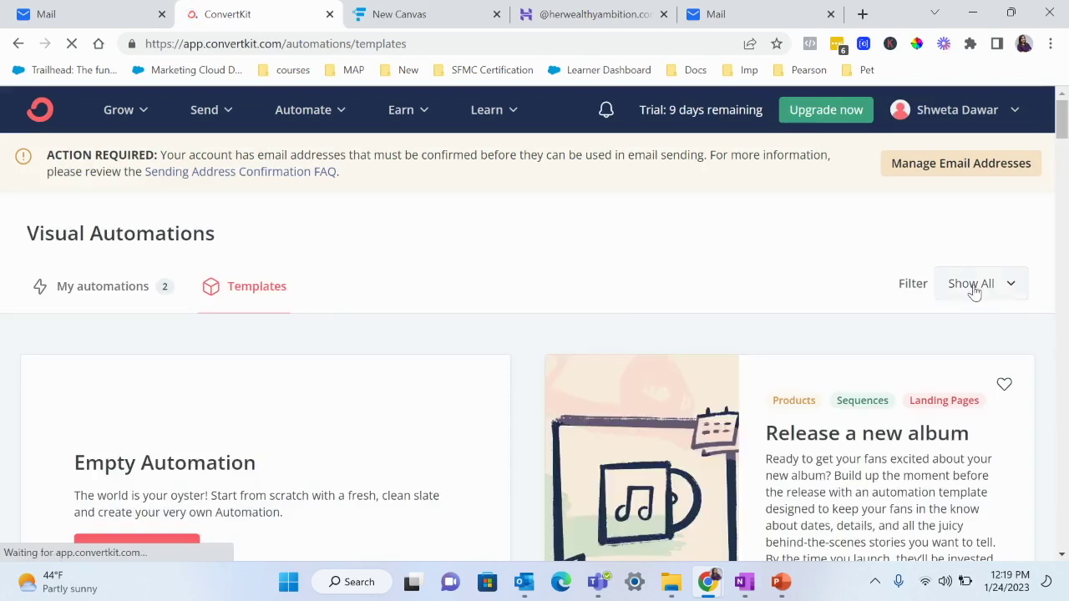
pyautogui.scroll(-2, 749, 332)
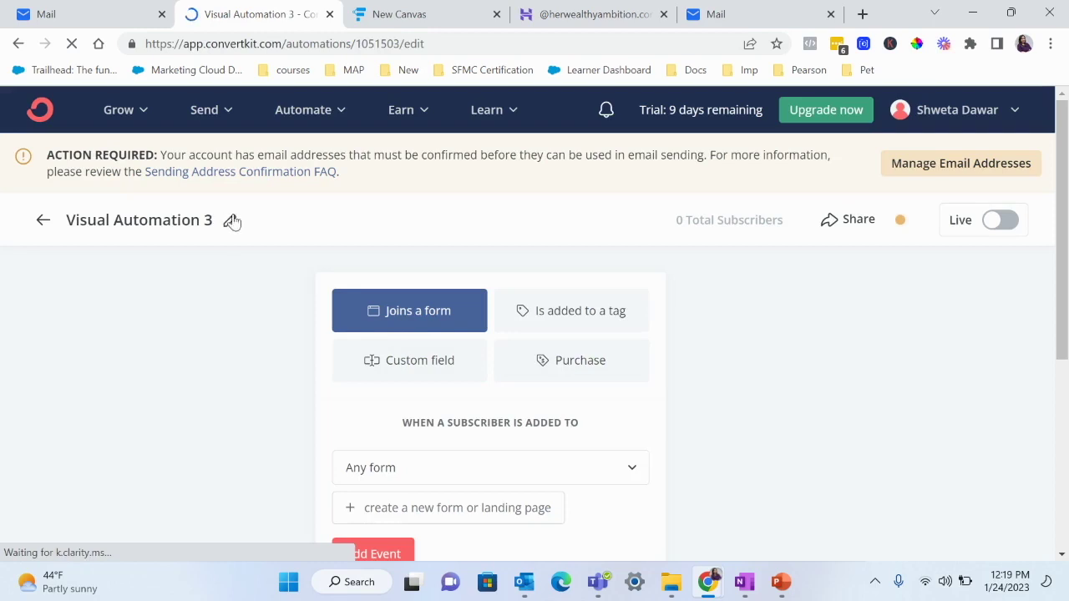
pyautogui.click(182, 227)
# Rename the automation to 'tech career guide'.
pyautogui.tripleClick(182, 226)
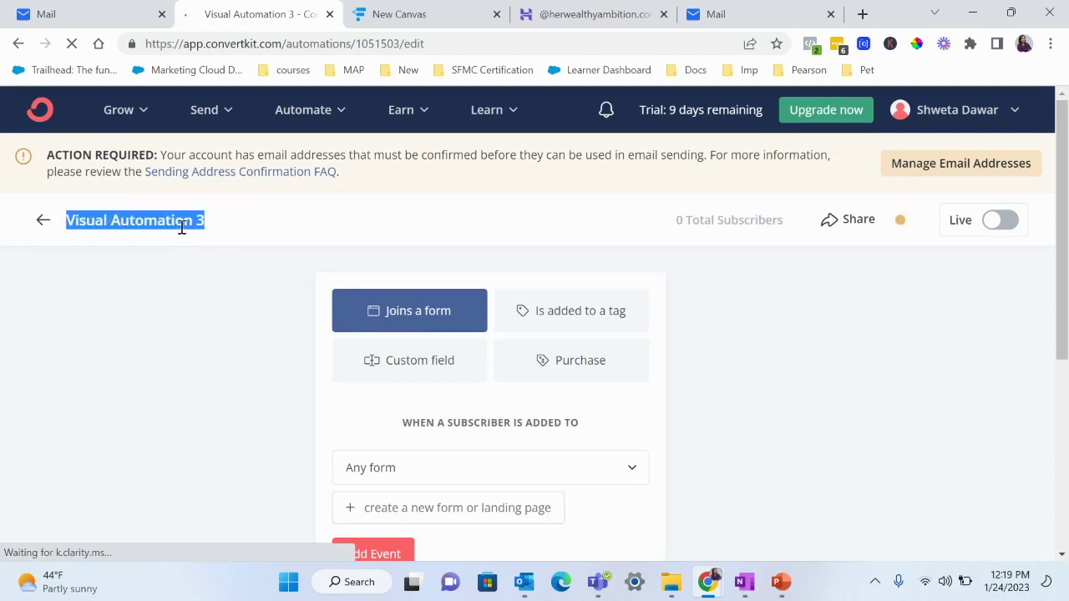
pyautogui.write('tech career')
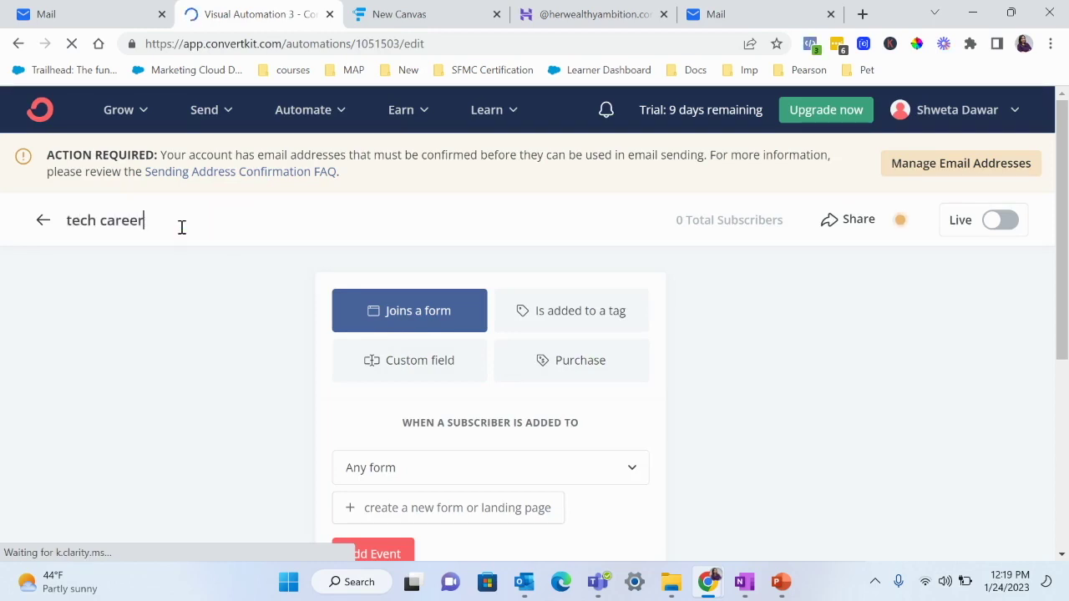
pyautogui.write(' gu')
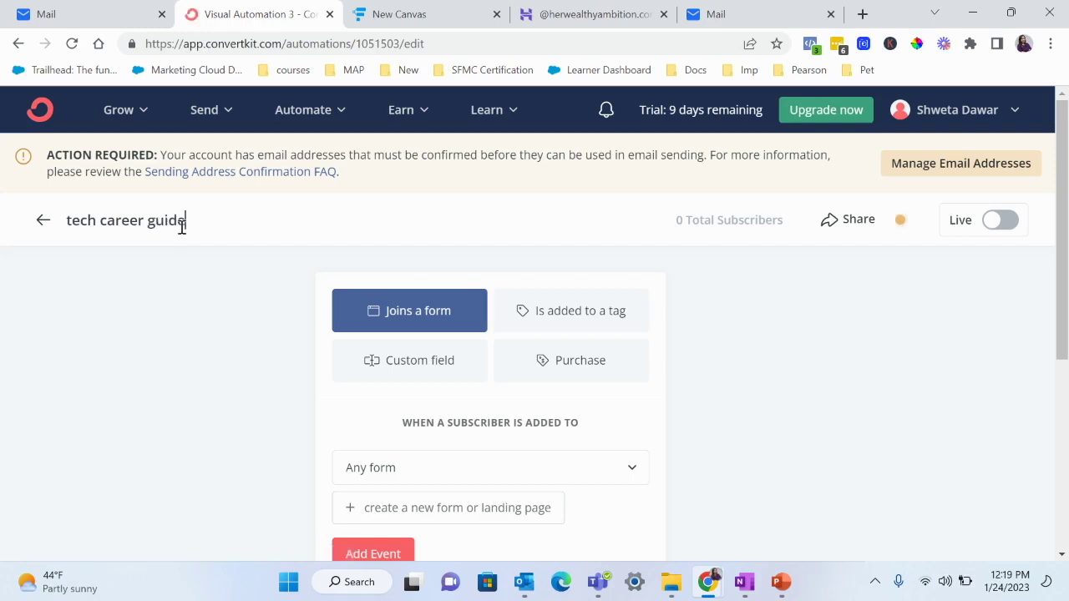
pyautogui.write('ide')
pyautogui.click(181, 322)
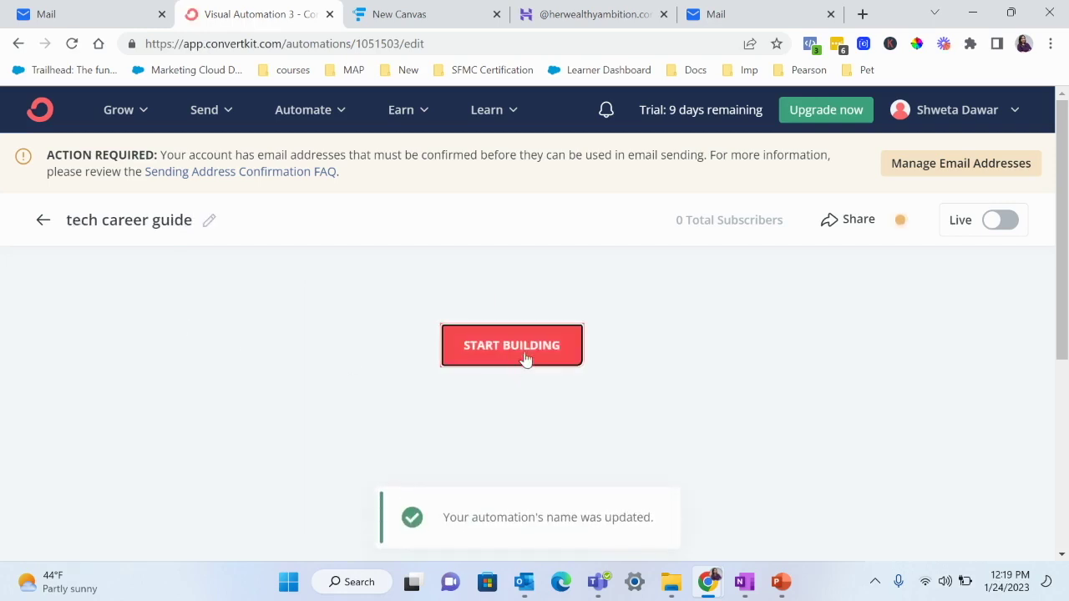
# Add a 'Joins a form' trigger for the Cypress landing page.
pyautogui.click(525, 358)
pyautogui.scroll(-1, 384, 384)
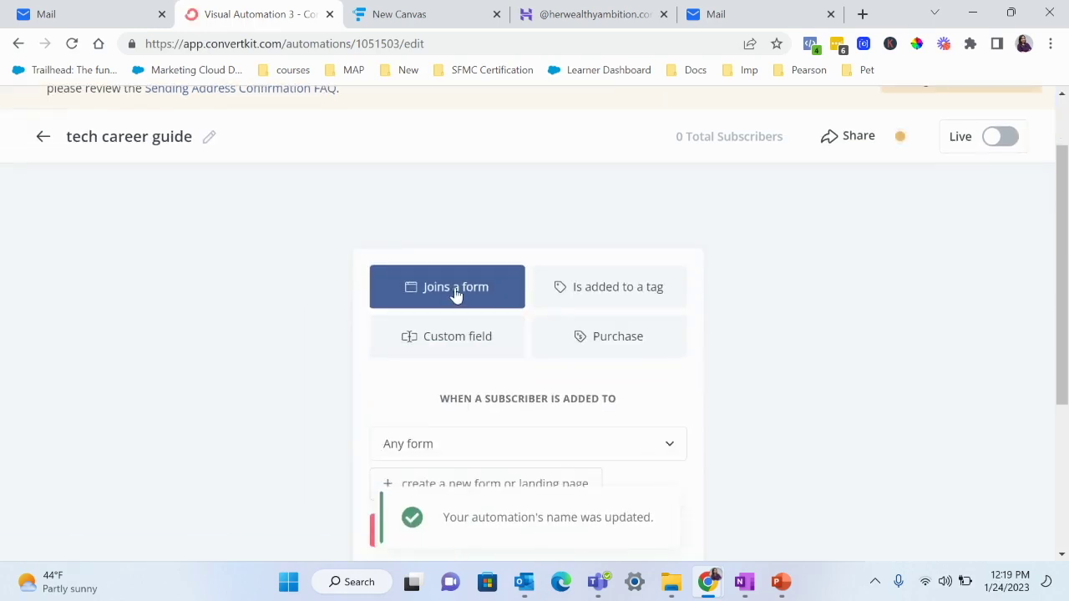
pyautogui.scroll(-1, 456, 292)
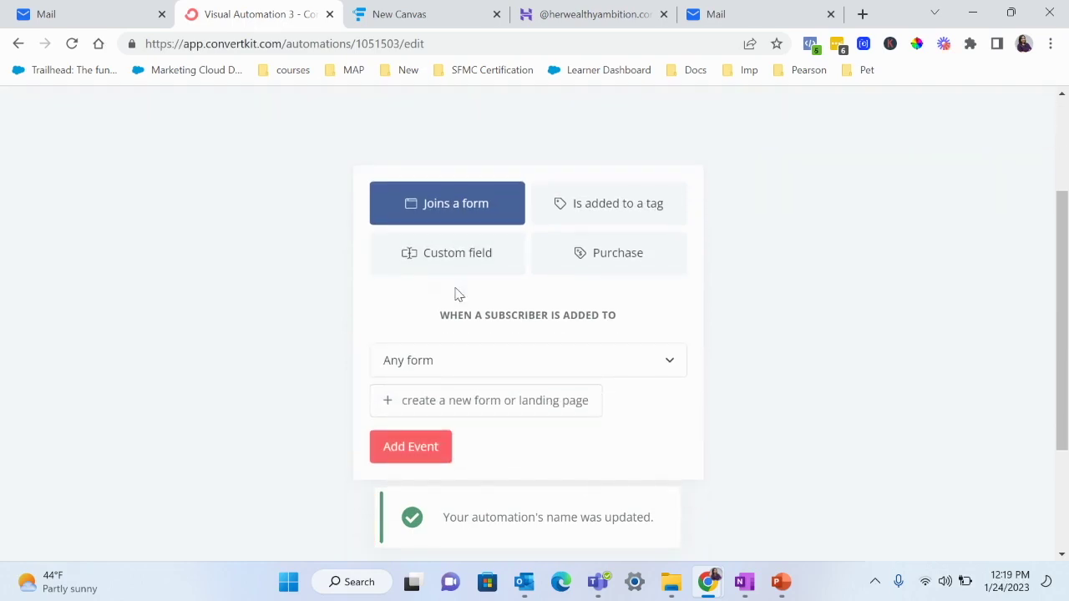
pyautogui.click(477, 361)
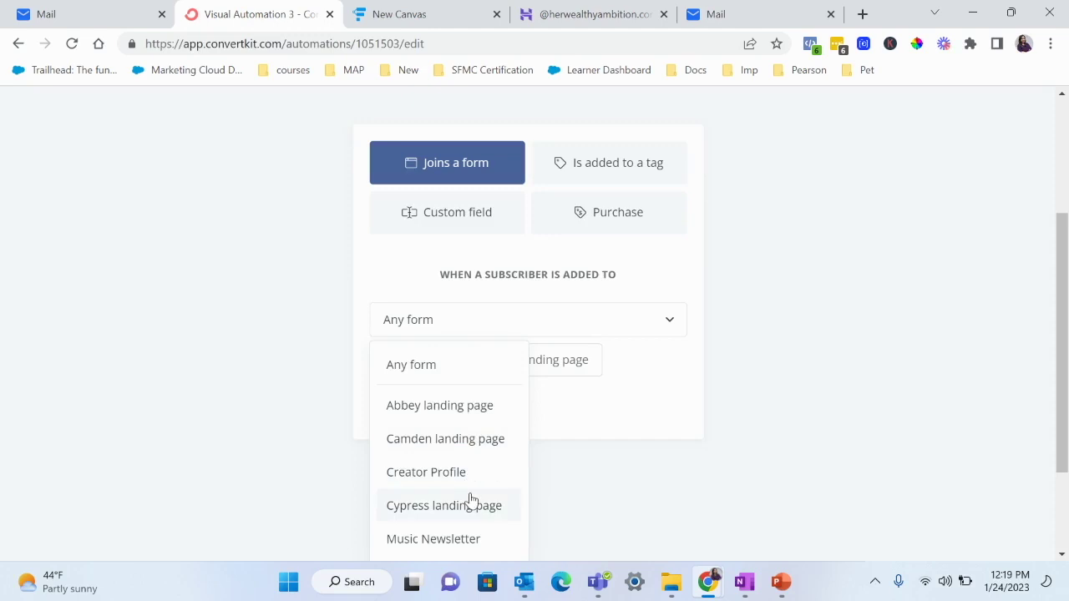
pyautogui.scroll(-1, 470, 503)
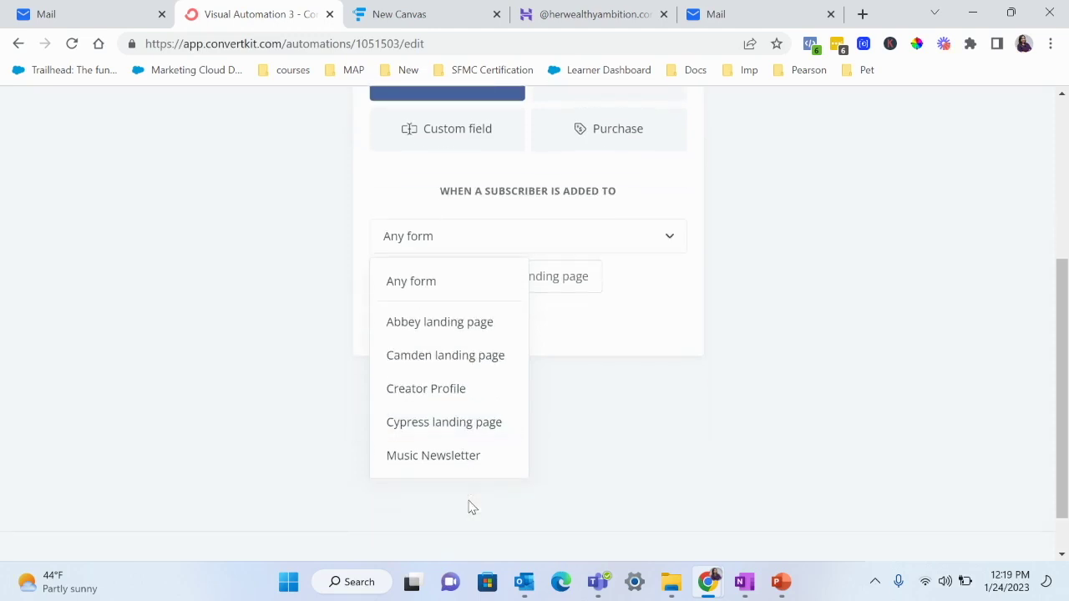
pyautogui.click(449, 428)
pyautogui.scroll(1, 518, 422)
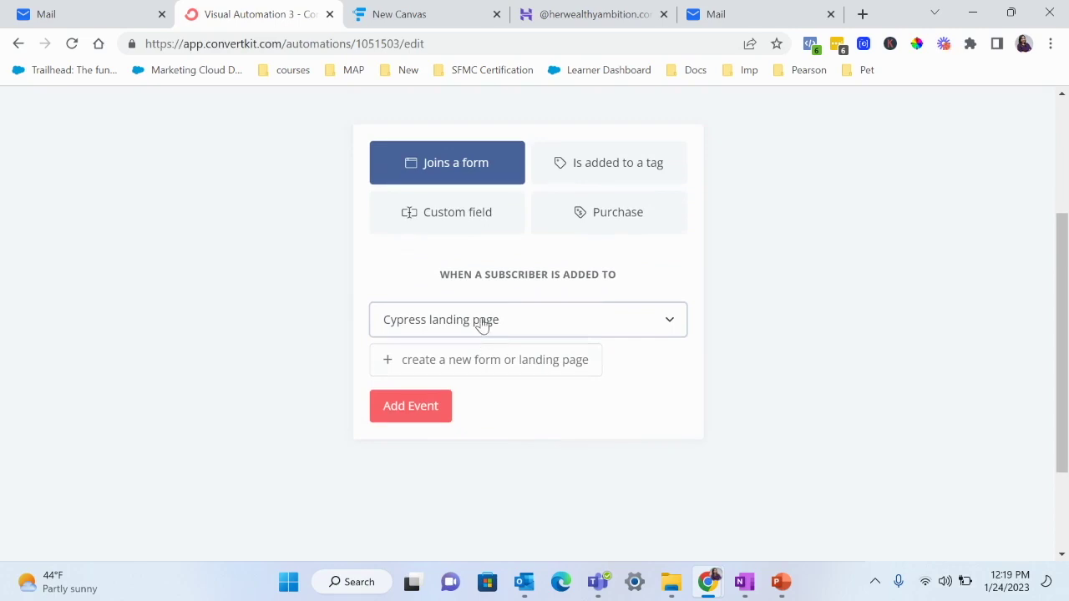
pyautogui.click(427, 418)
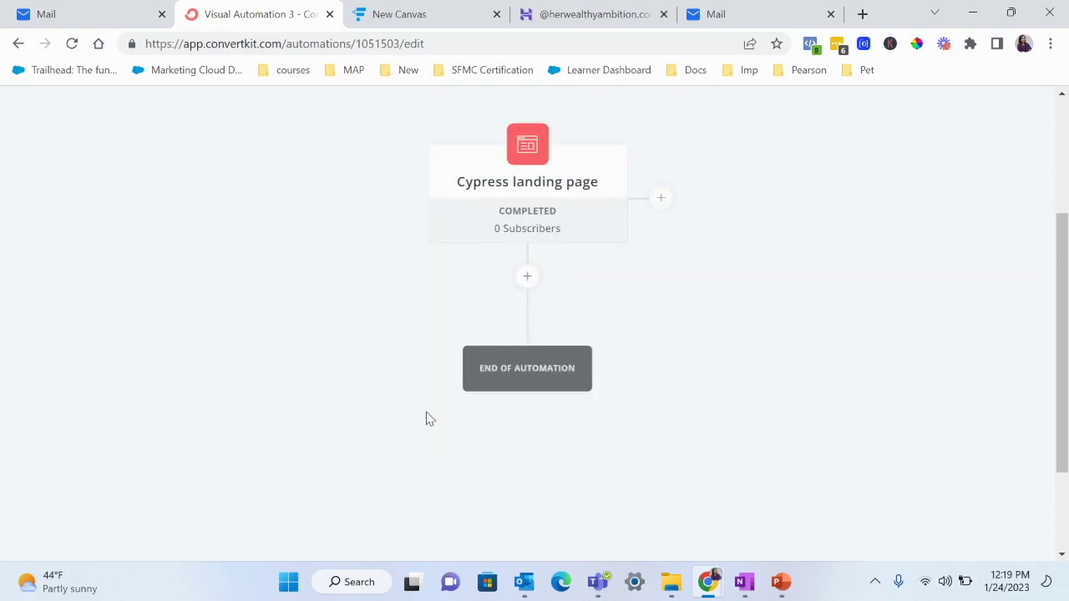
# Add an email sequence action that subscribes people to 'tech career sequence'.
pyautogui.click(527, 276)
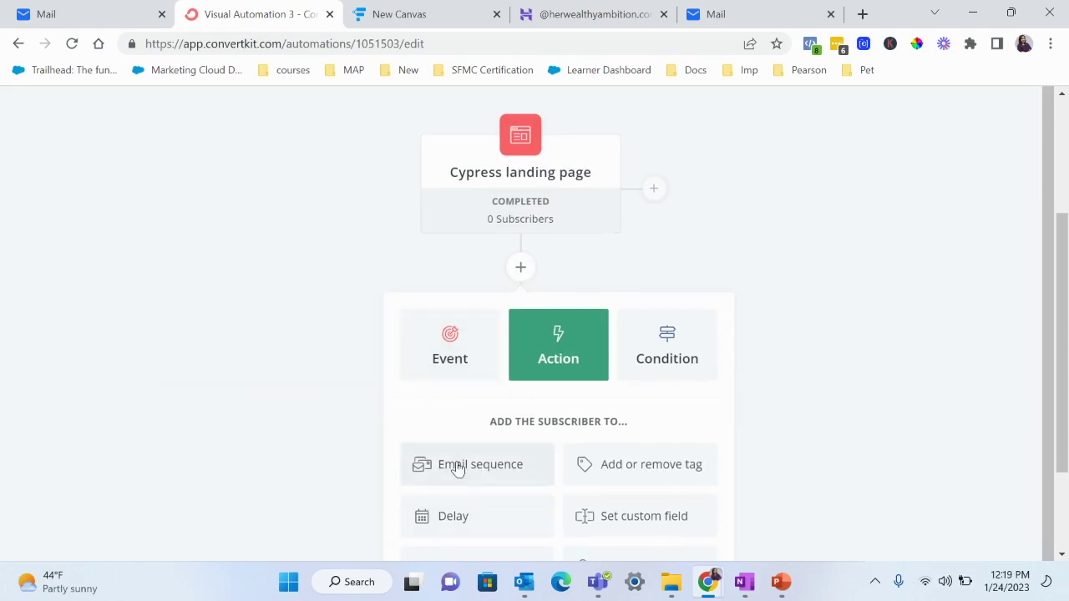
pyautogui.click(470, 360)
pyautogui.click(563, 359)
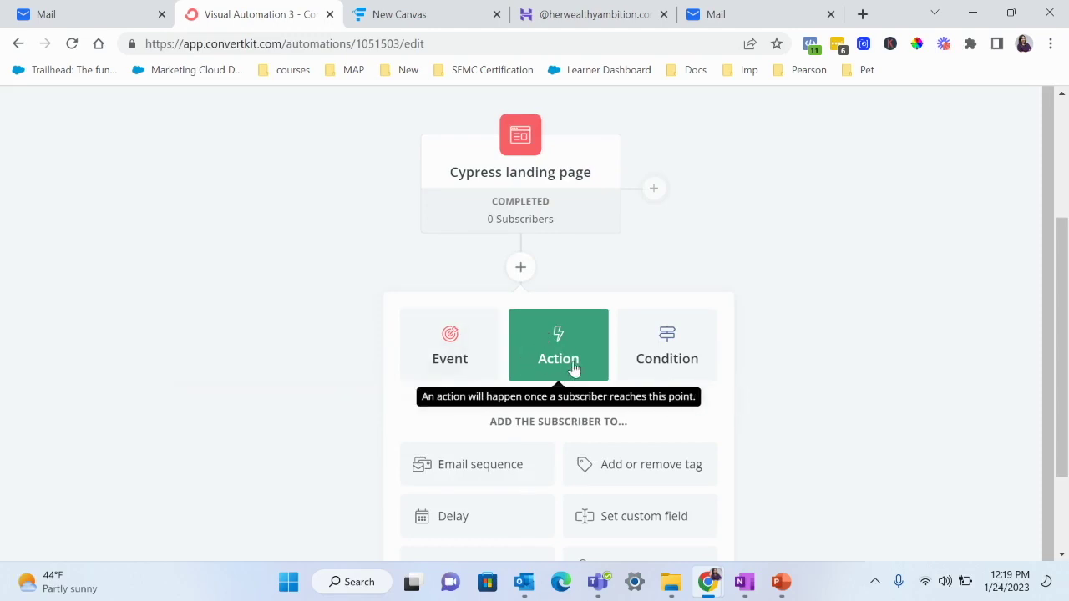
pyautogui.click(525, 475)
pyautogui.scroll(-2, 530, 443)
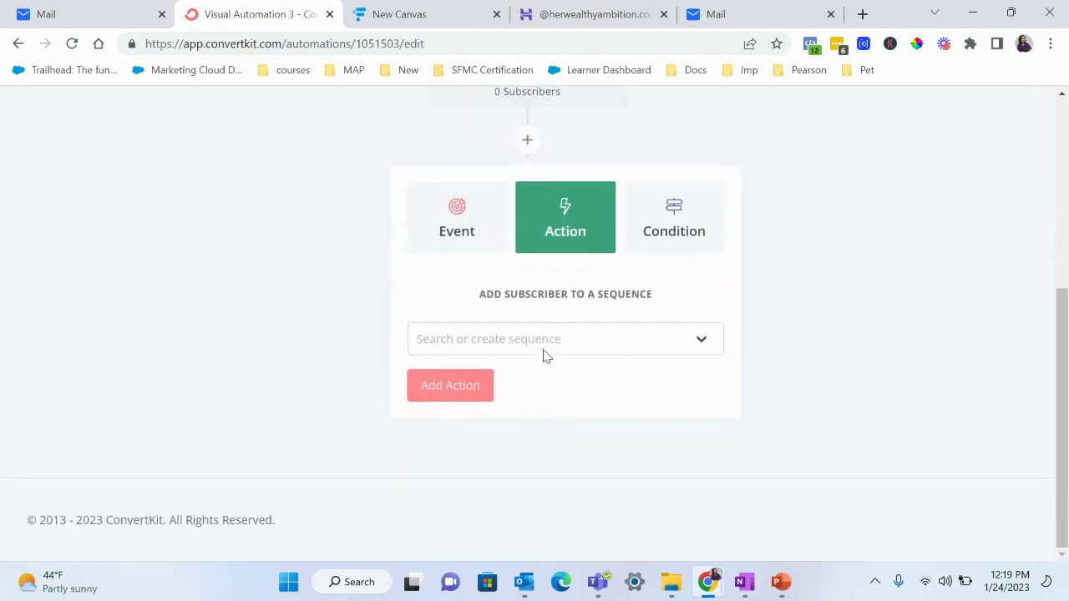
pyautogui.click(550, 337)
pyautogui.click(514, 447)
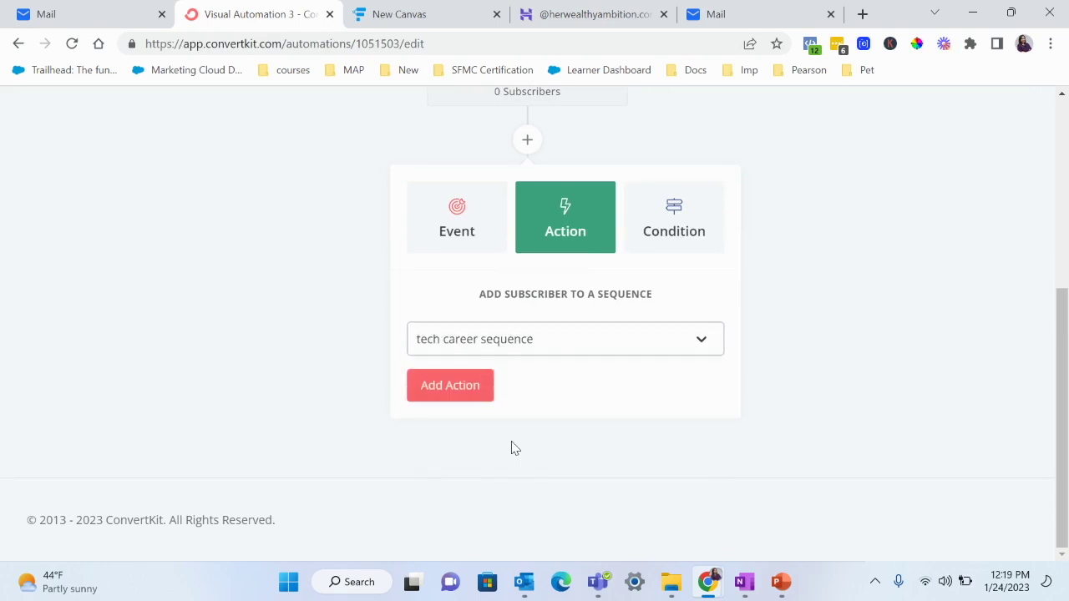
pyautogui.click(461, 386)
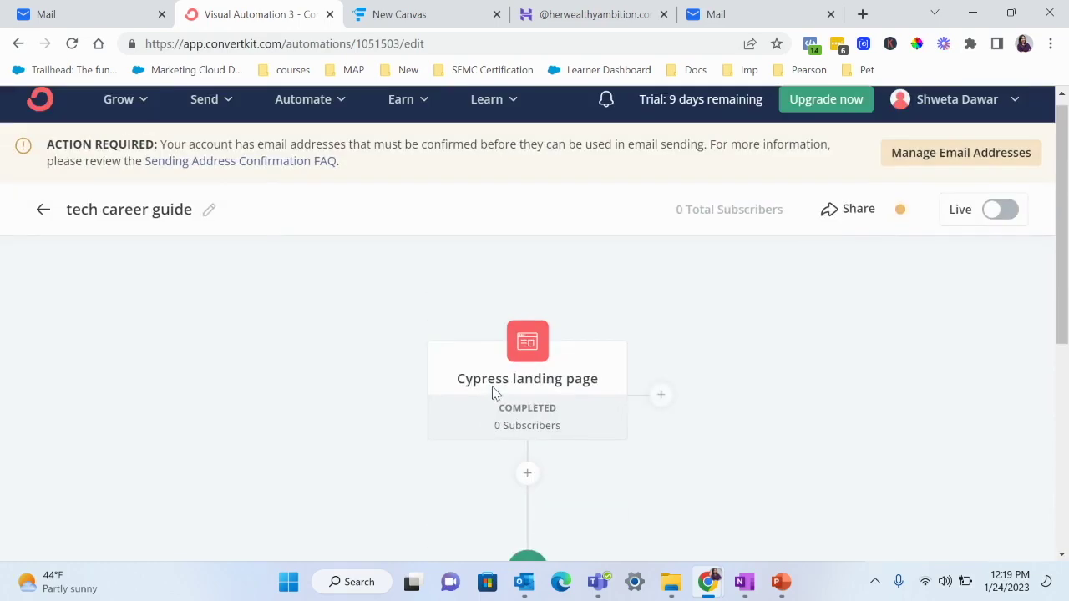
pyautogui.scroll(-2, 492, 393)
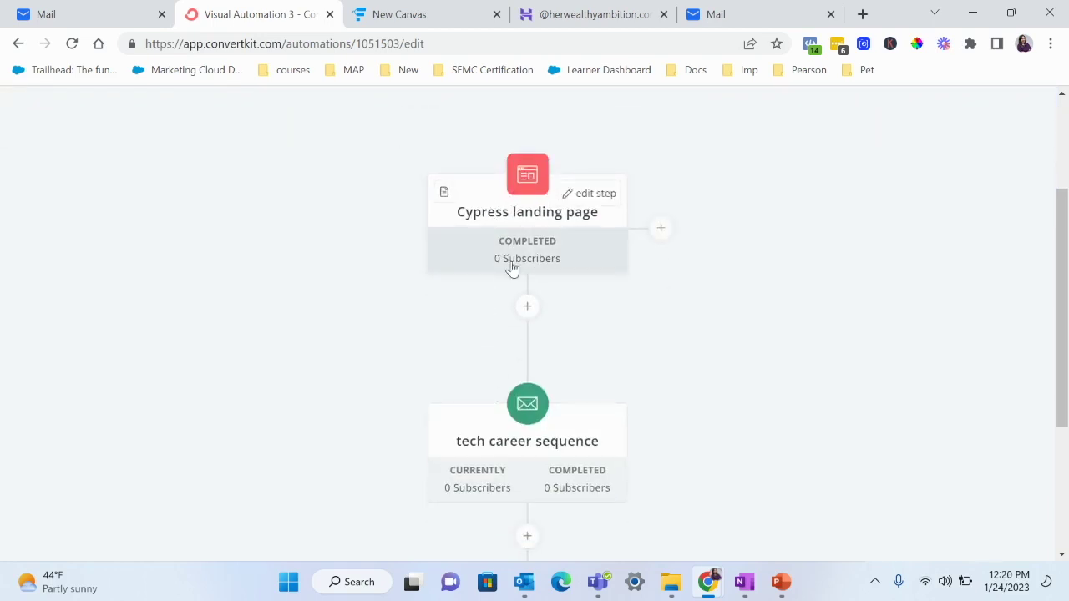
pyautogui.scroll(-1, 502, 439)
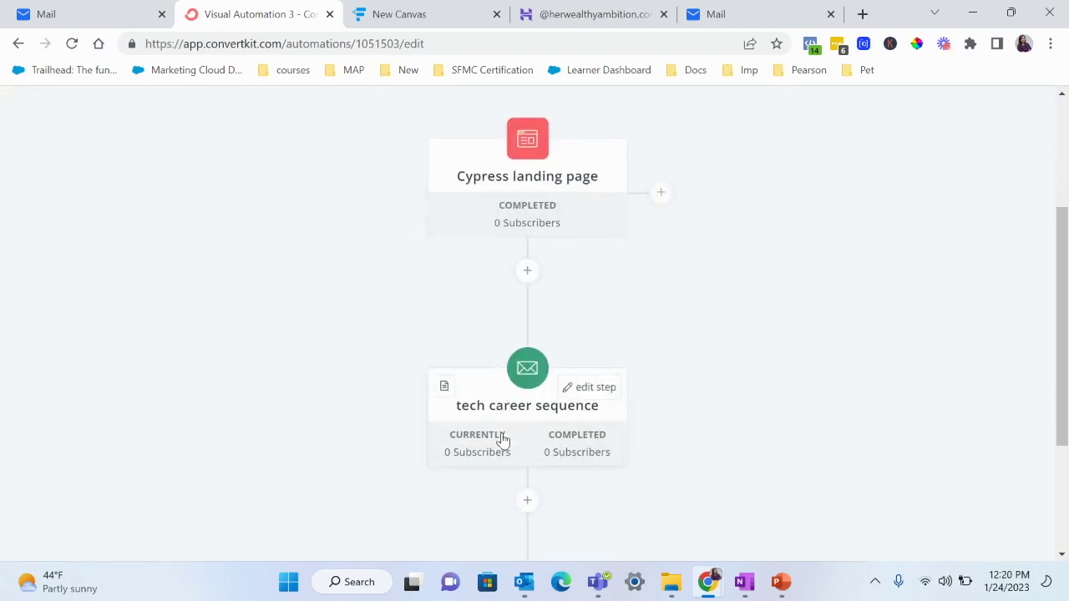
pyautogui.scroll(3, 501, 437)
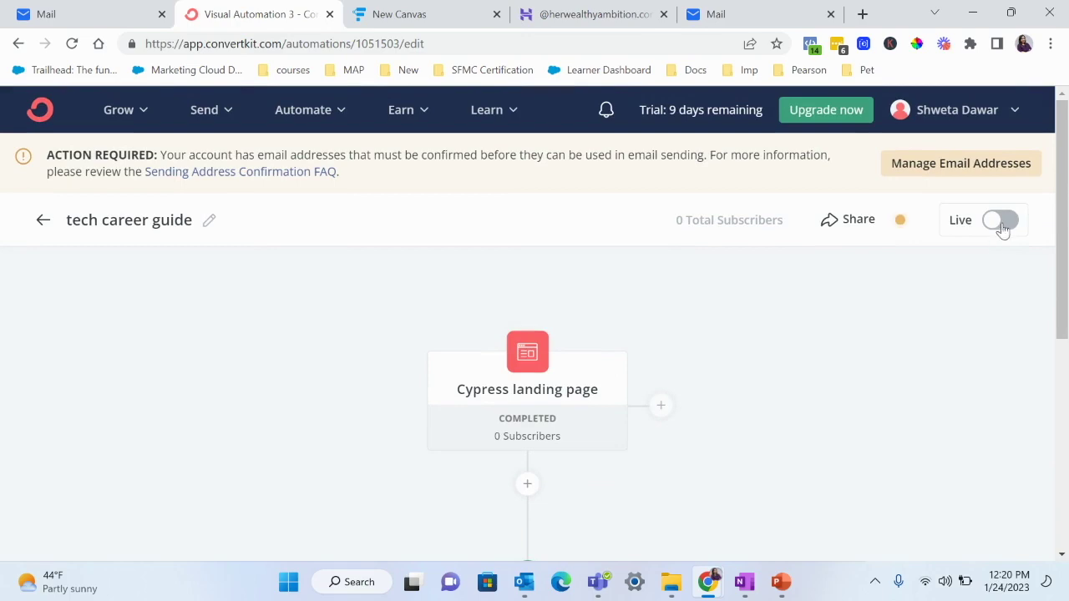
# Switch the 'tech career guide' automation Live and dismiss the congratulations message.
pyautogui.click(1005, 222)
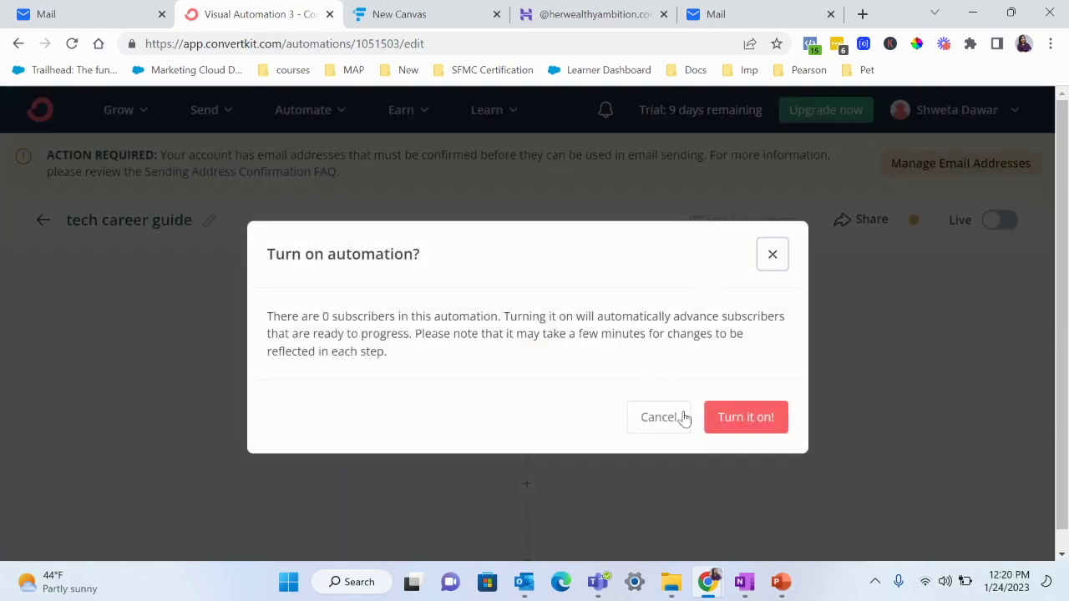
pyautogui.click(730, 420)
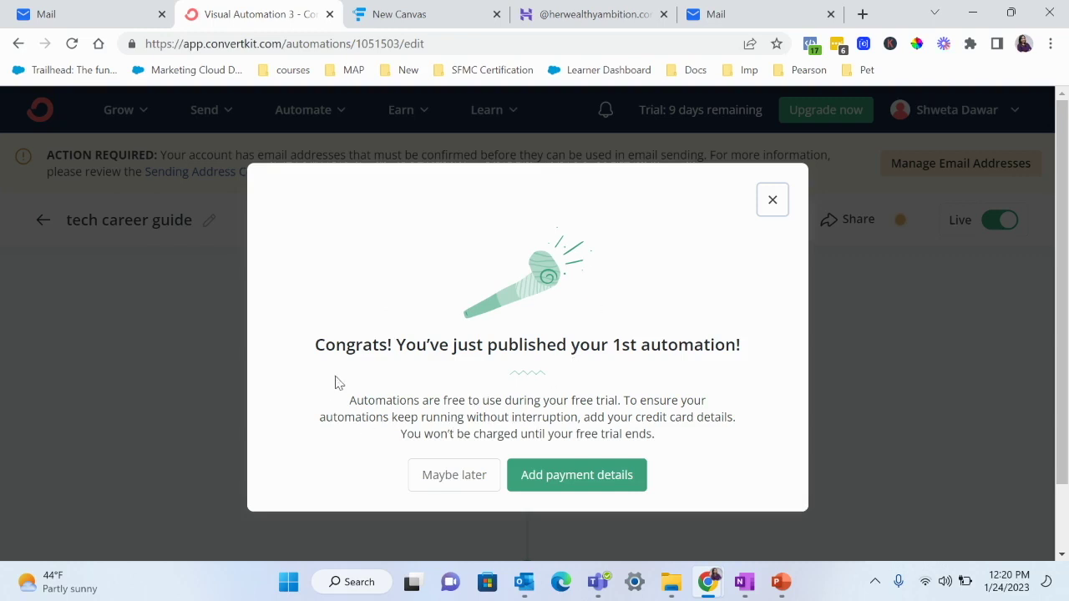
pyautogui.click(773, 201)
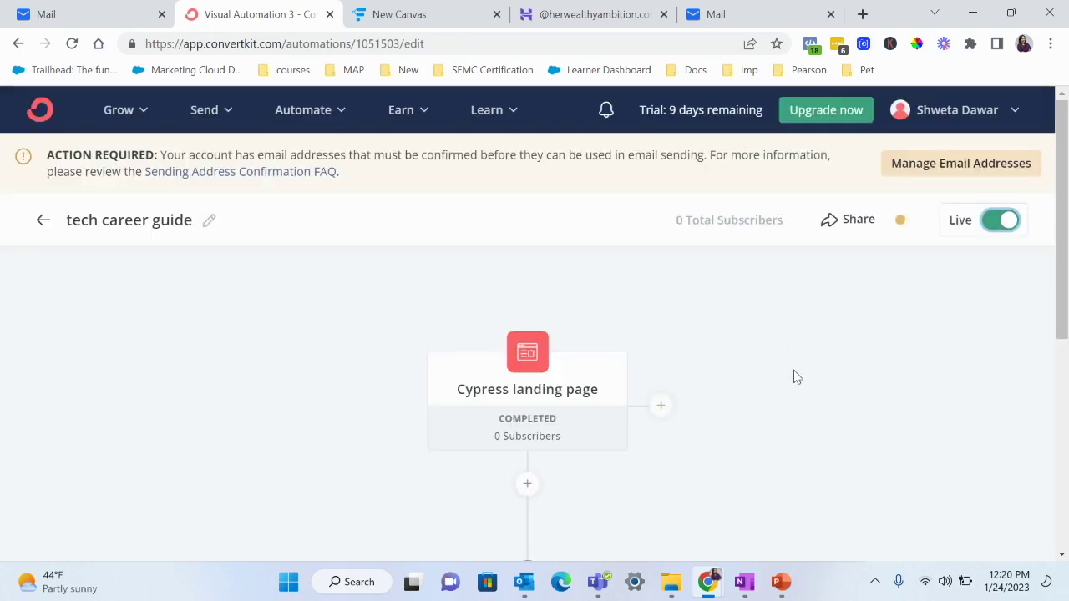
# Add a new step below the tech career sequence.
pyautogui.scroll(-1, 518, 391)
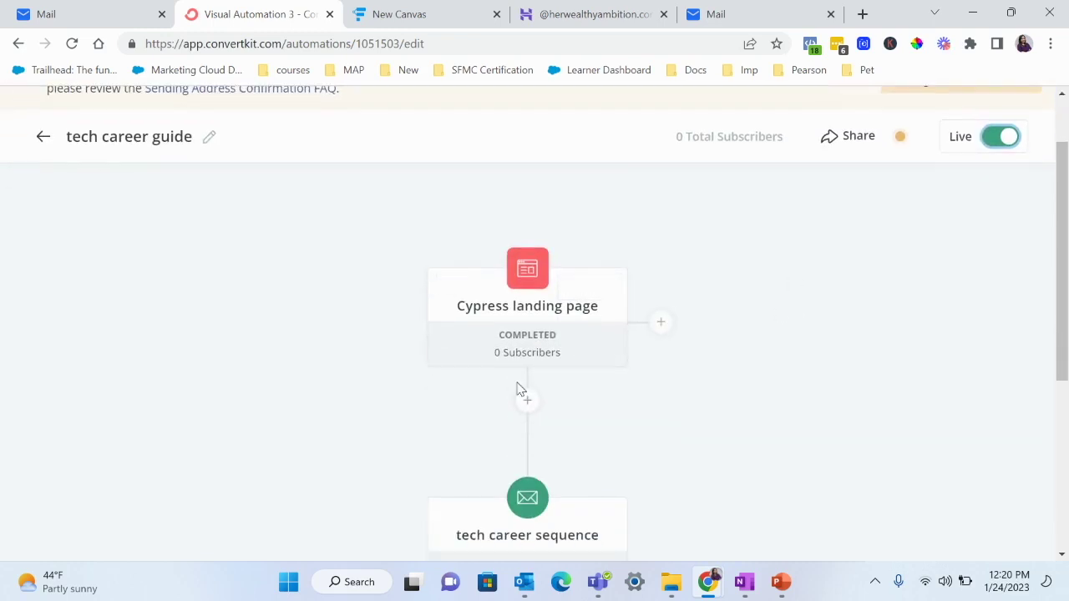
pyautogui.scroll(-2, 517, 388)
pyautogui.moveTo(506, 402)
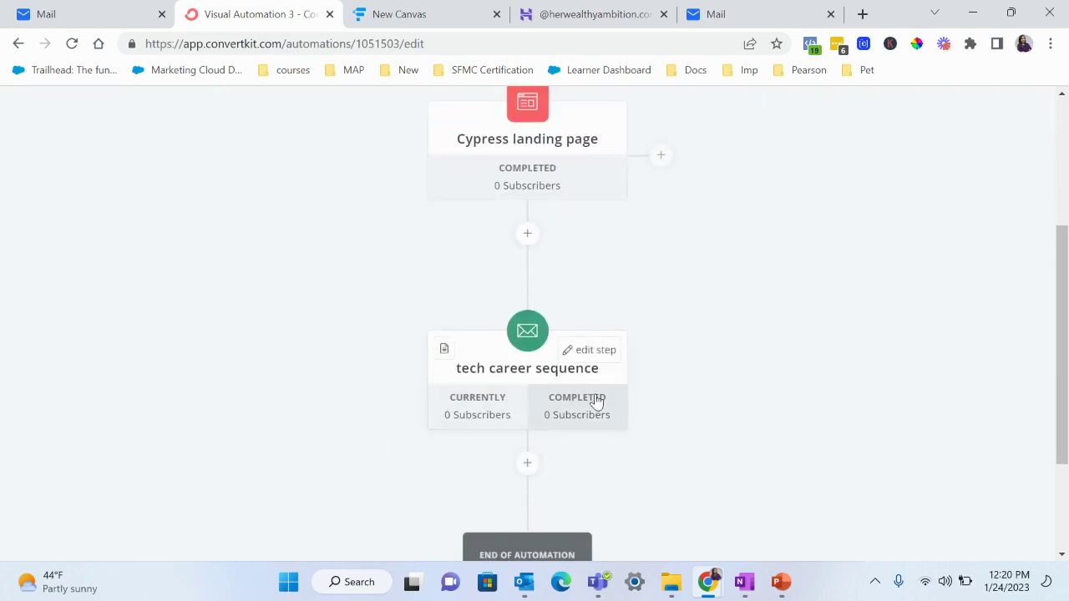
pyautogui.scroll(3, 709, 368)
pyautogui.scroll(-3, 710, 368)
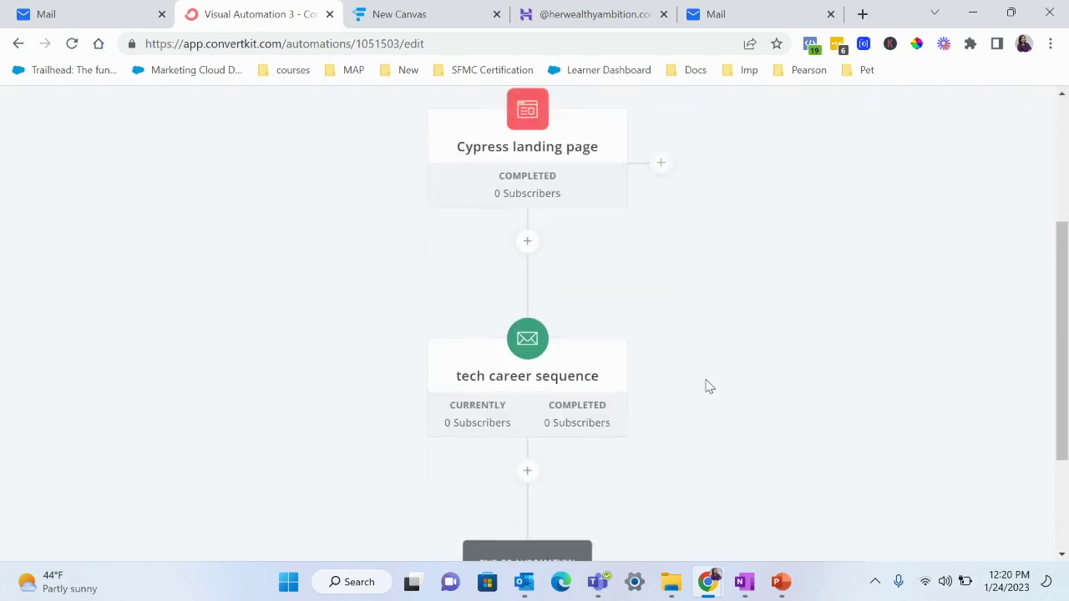
pyautogui.scroll(-2, 709, 386)
pyautogui.click(525, 302)
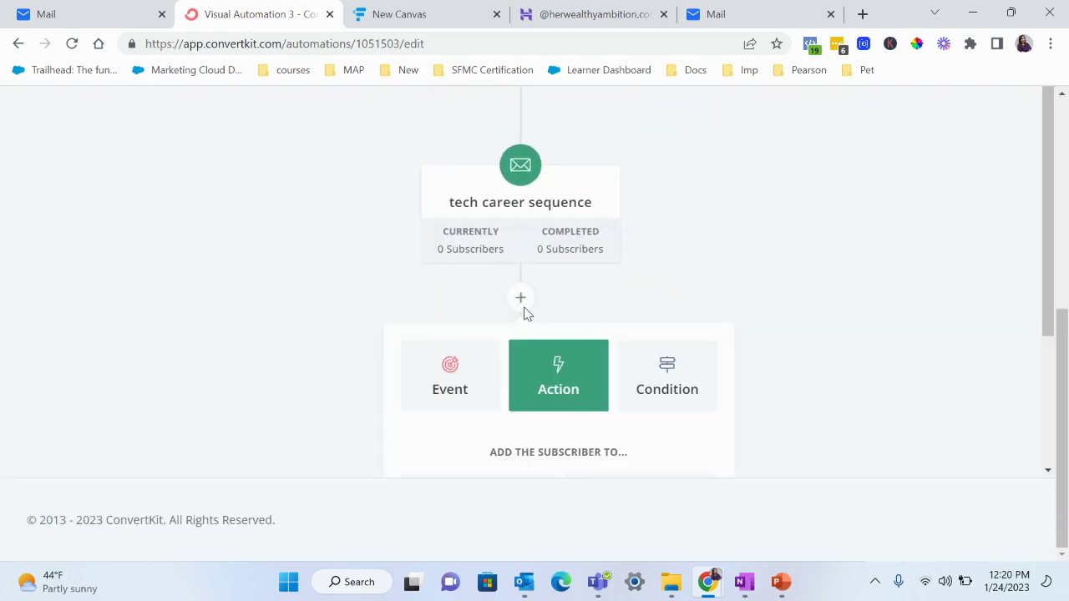
# Add an action tagging subscribers with the new tag 'signed up for tech career guide'.
pyautogui.click(645, 382)
pyautogui.scroll(-2, 644, 382)
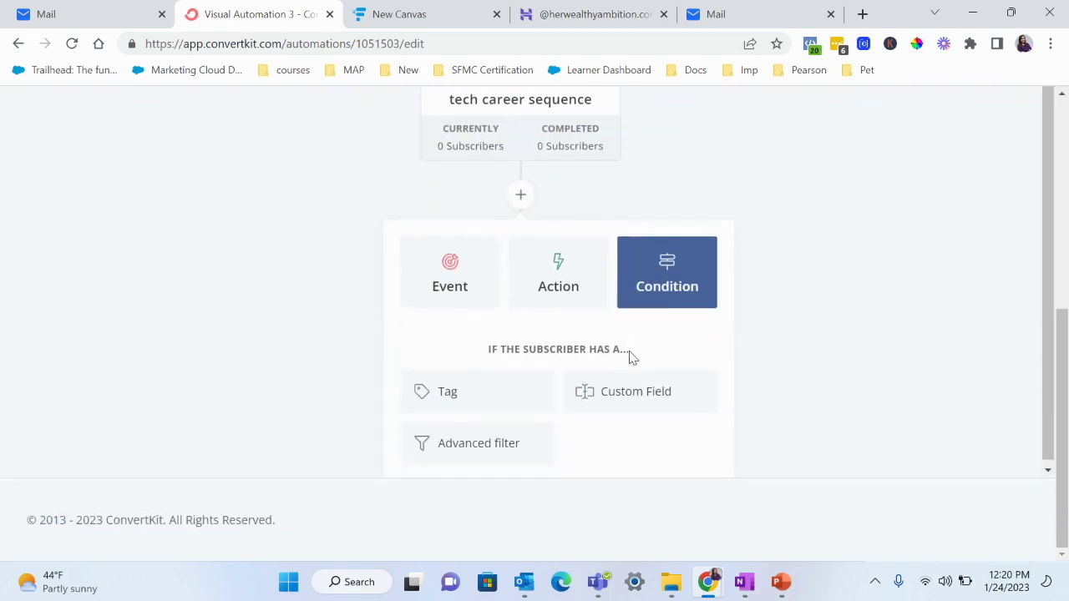
pyautogui.click(556, 275)
pyautogui.scroll(-2, 557, 279)
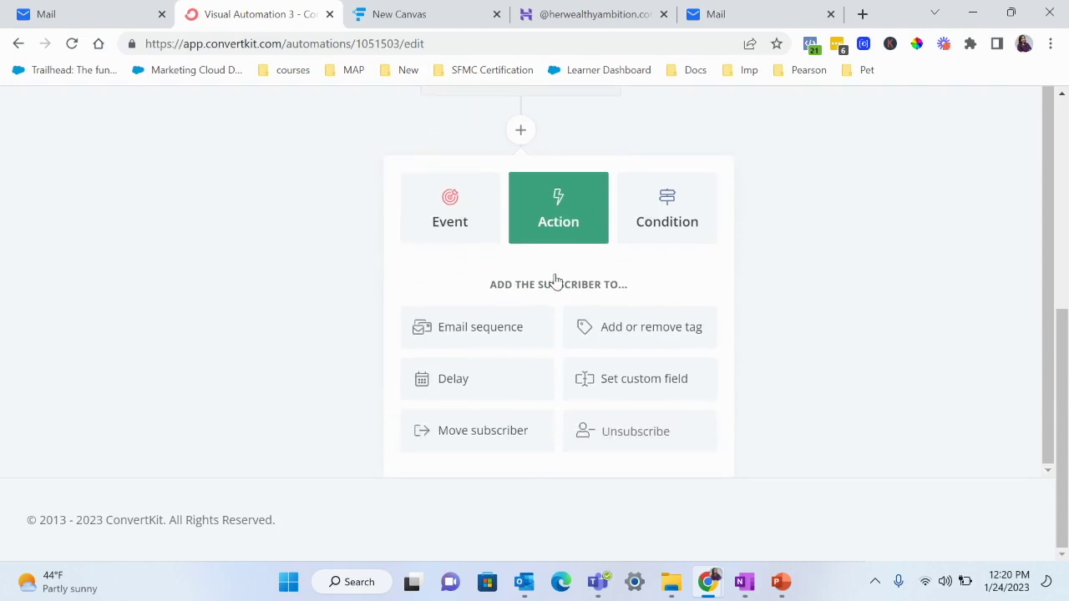
pyautogui.click(614, 345)
pyautogui.click(565, 403)
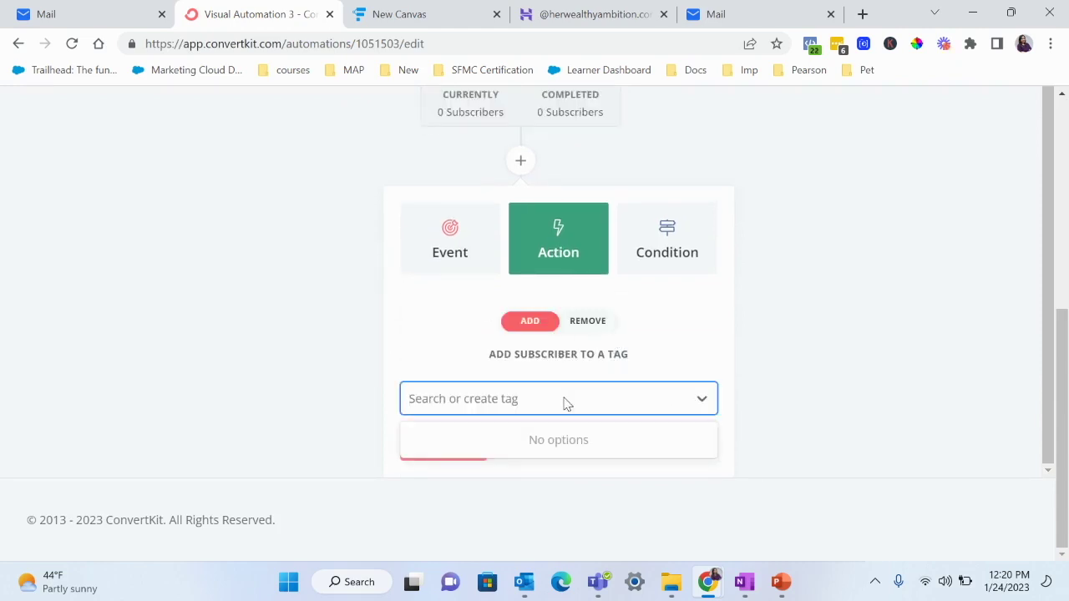
pyautogui.write('sign')
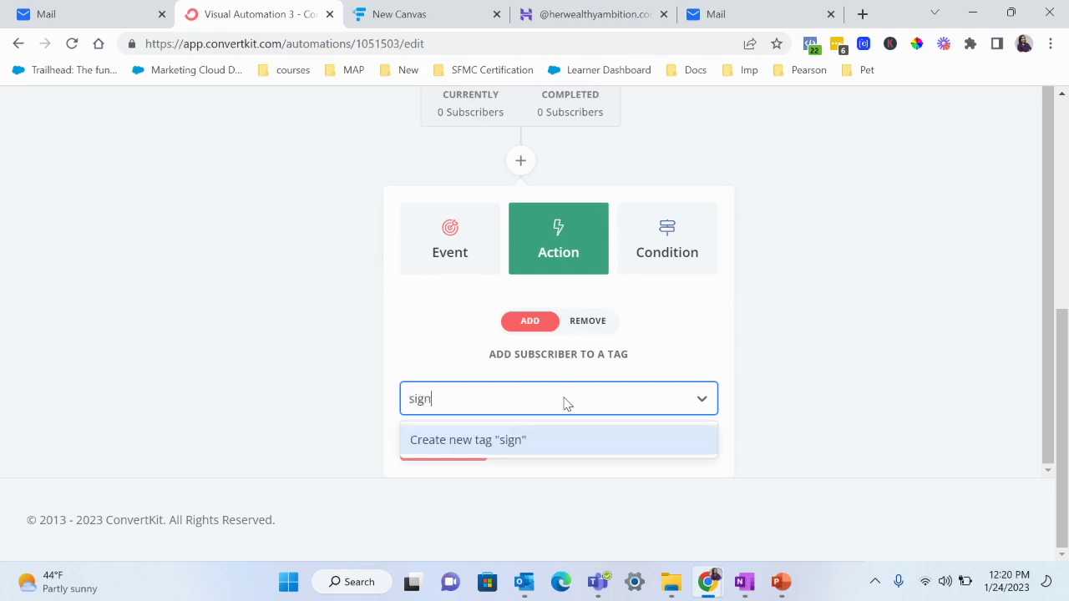
pyautogui.write('ed up for tech career guide')
pyautogui.click(572, 440)
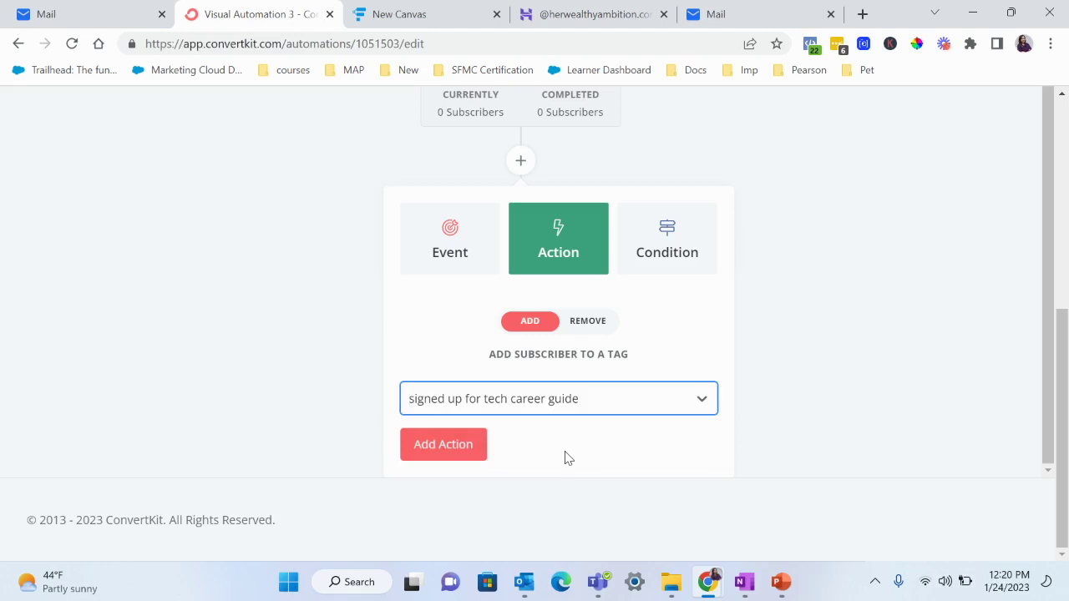
pyautogui.click(477, 445)
pyautogui.scroll(-2, 476, 468)
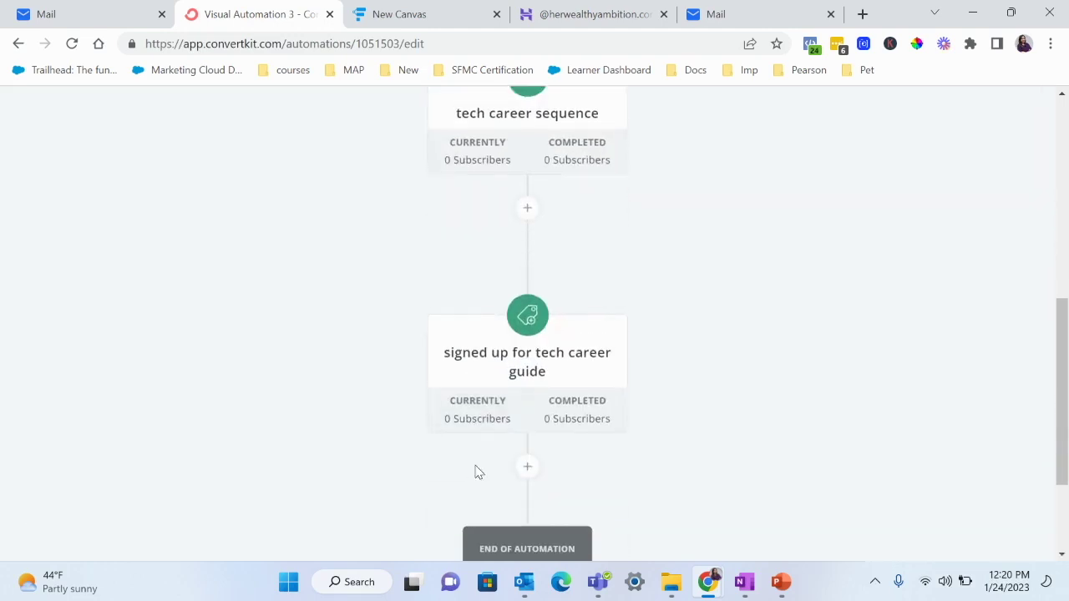
pyautogui.scroll(6, 477, 468)
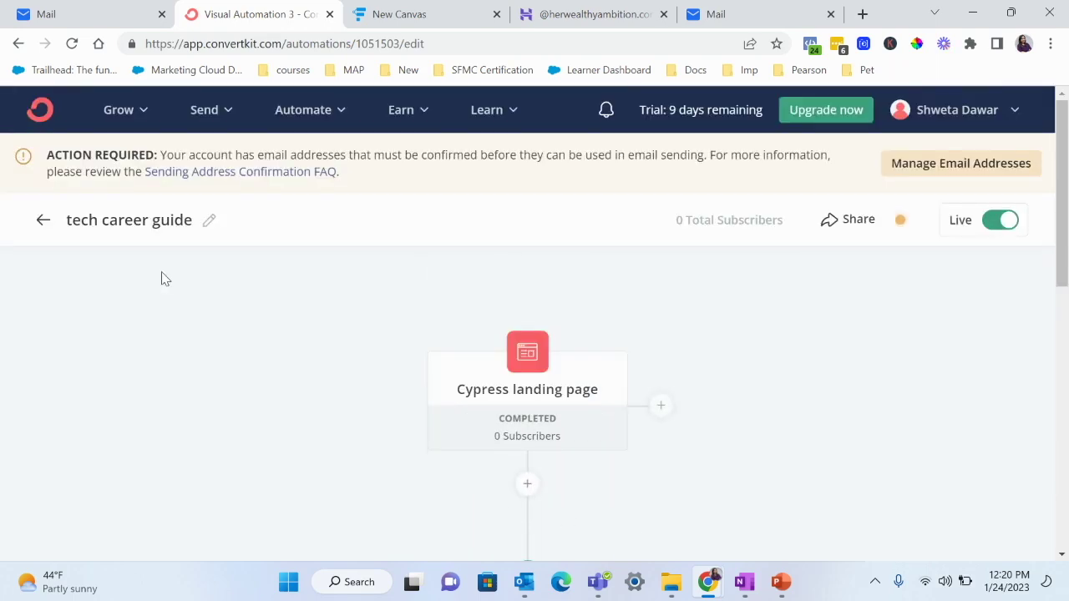
# Start a Text only broadcast draft and replace its subject with 'Newletter subject line'.
pyautogui.click(201, 124)
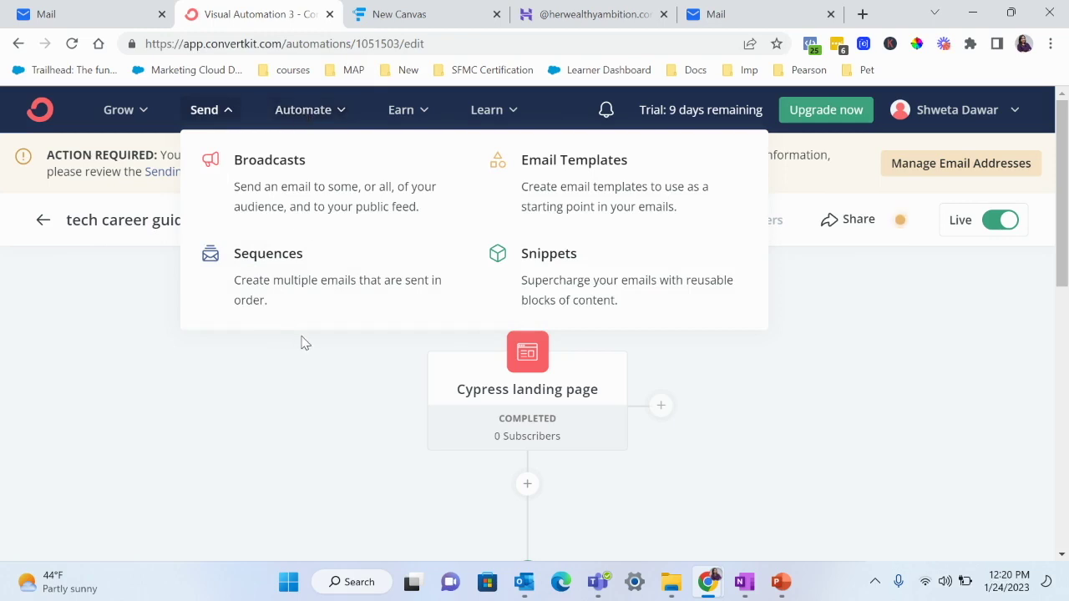
pyautogui.click(317, 199)
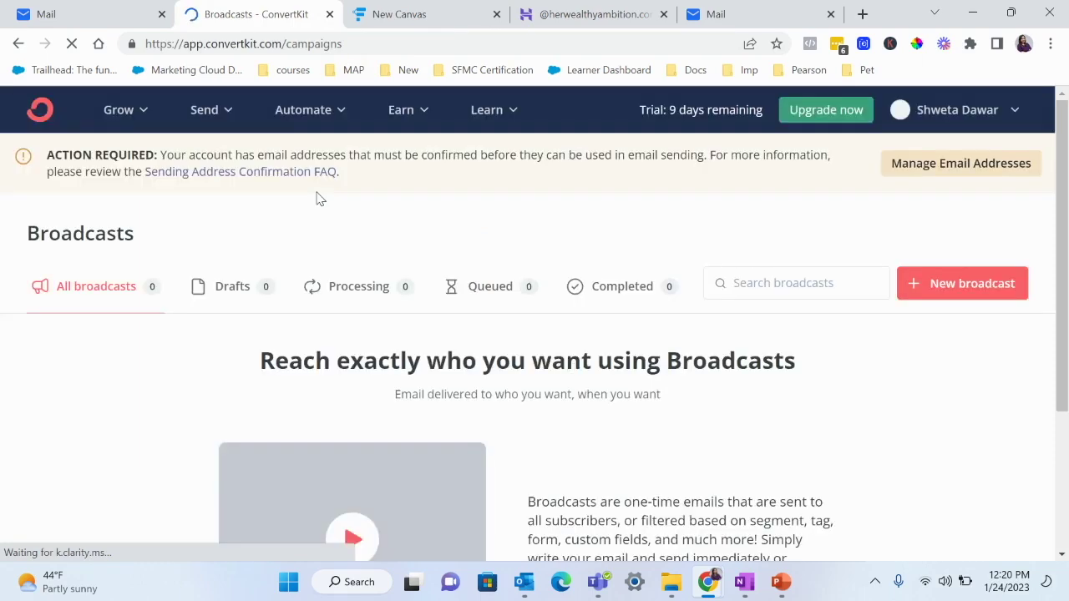
pyautogui.click(971, 301)
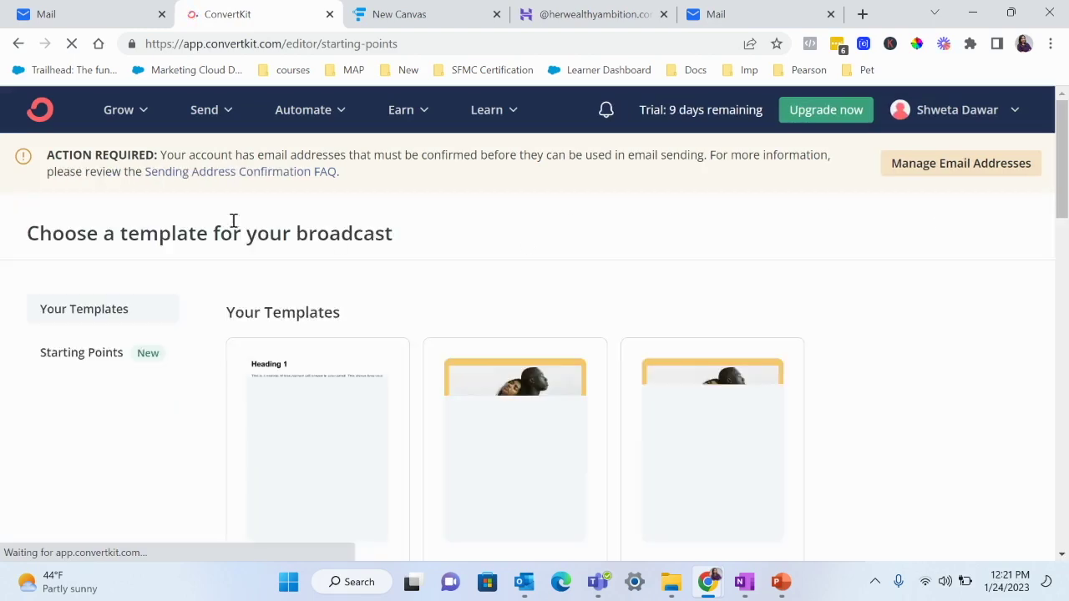
pyautogui.scroll(-2, 274, 351)
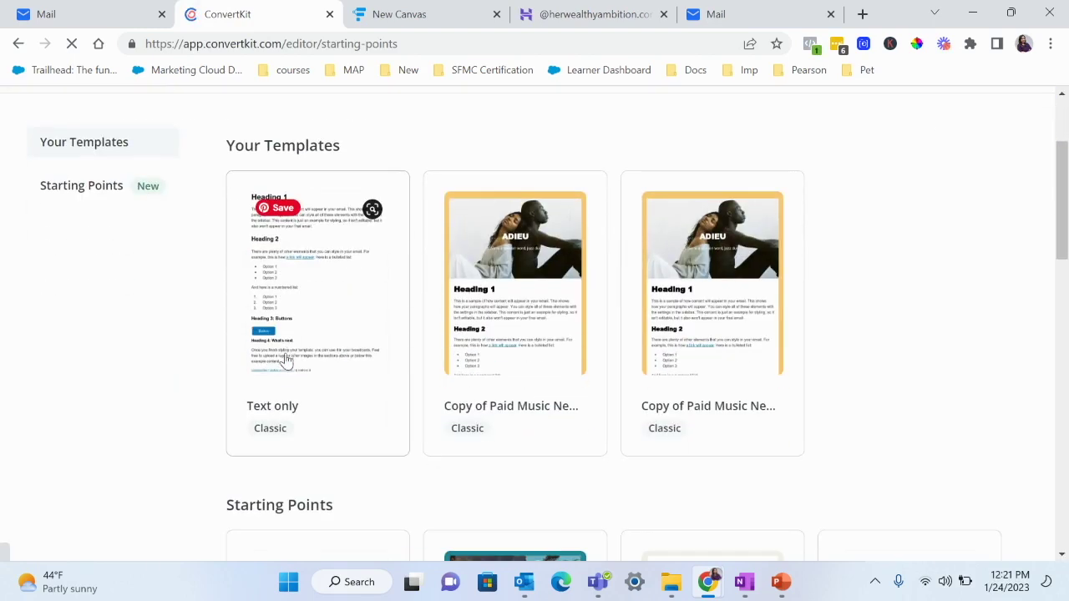
pyautogui.click(298, 341)
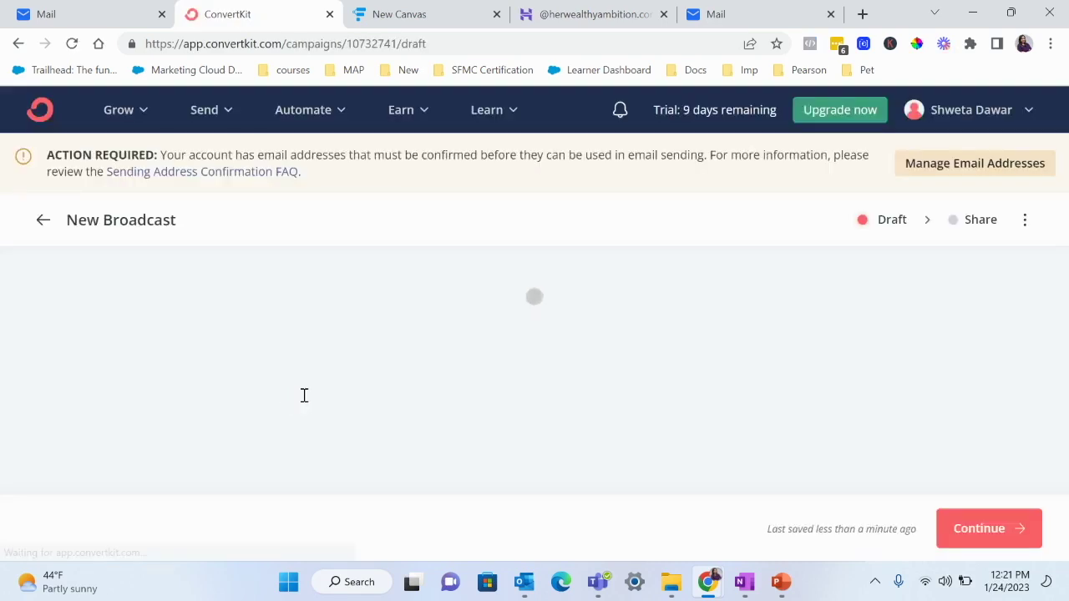
pyautogui.tripleClick(254, 334)
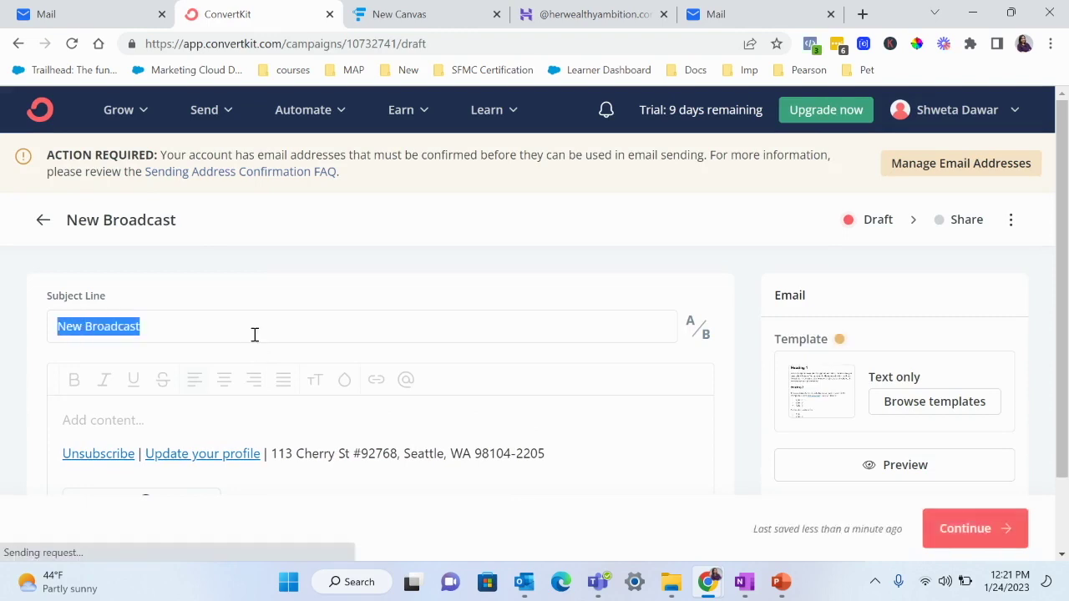
pyautogui.write('Newle')
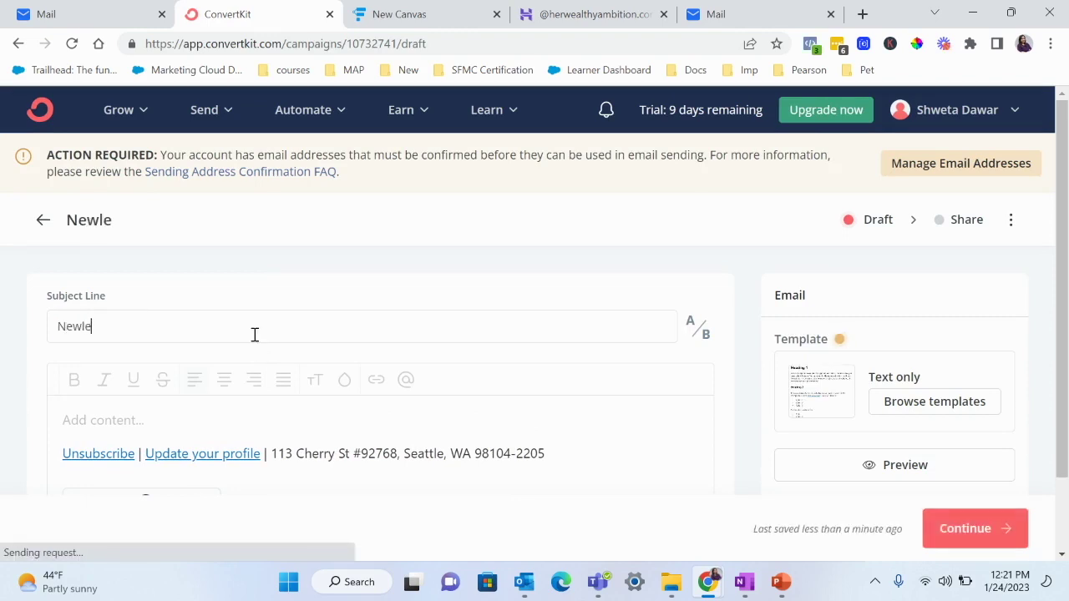
pyautogui.write('tter subject line')
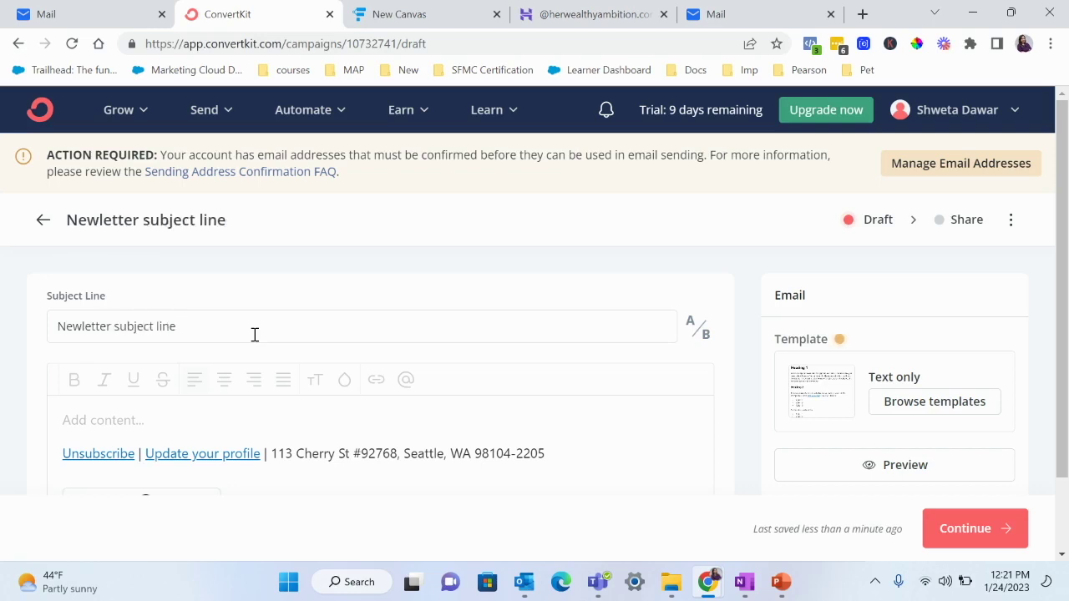
# Enter the email body text 'create email' and continue to the recipient settings.
pyautogui.scroll(-1, 255, 334)
pyautogui.click(146, 337)
pyautogui.write('crea')
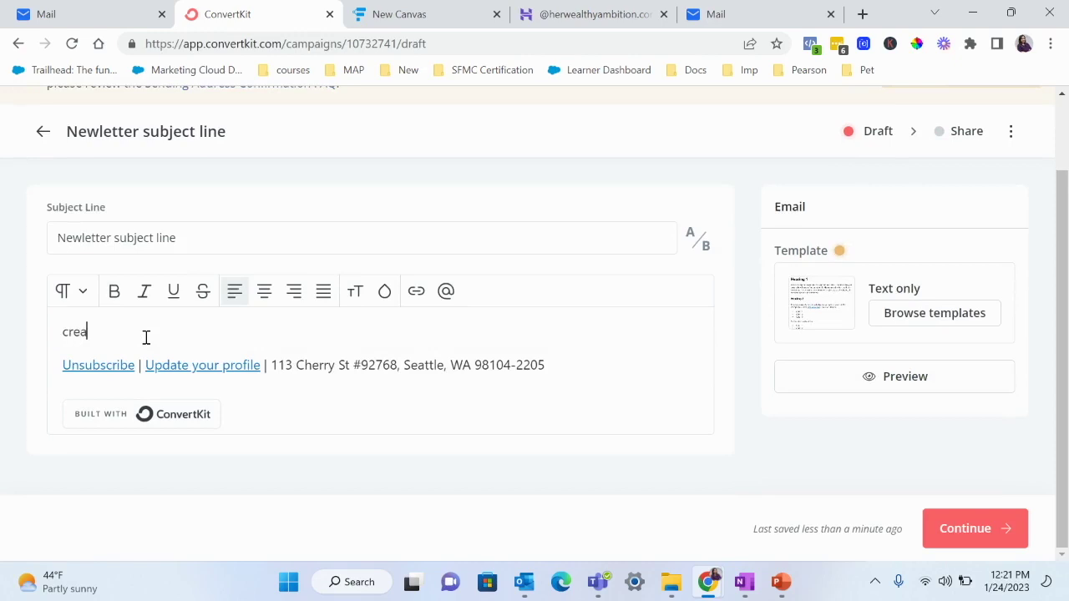
pyautogui.write('te email')
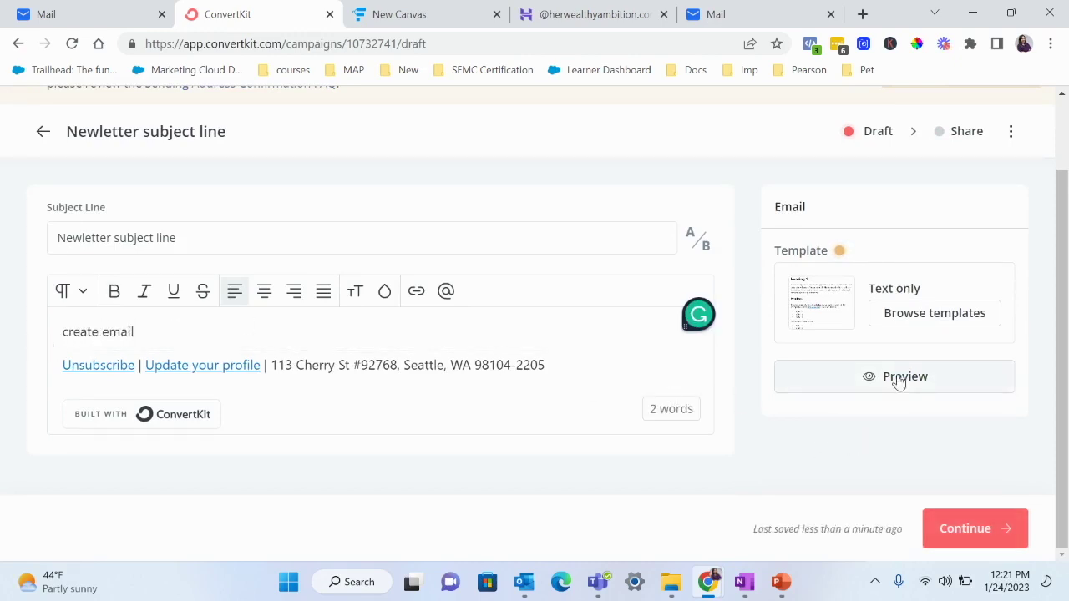
pyautogui.scroll(1, 844, 375)
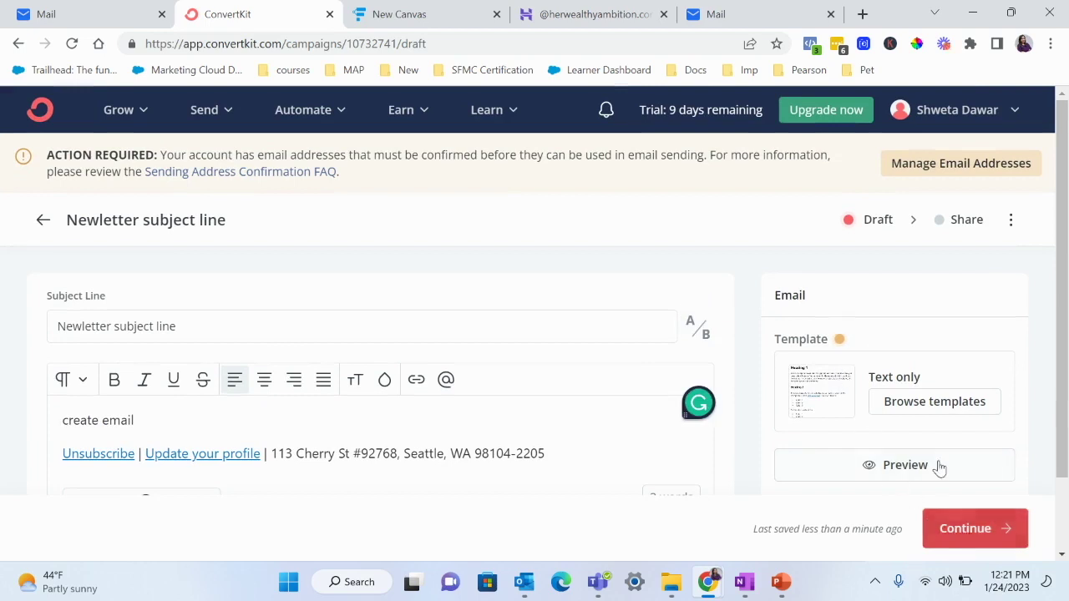
pyautogui.click(978, 528)
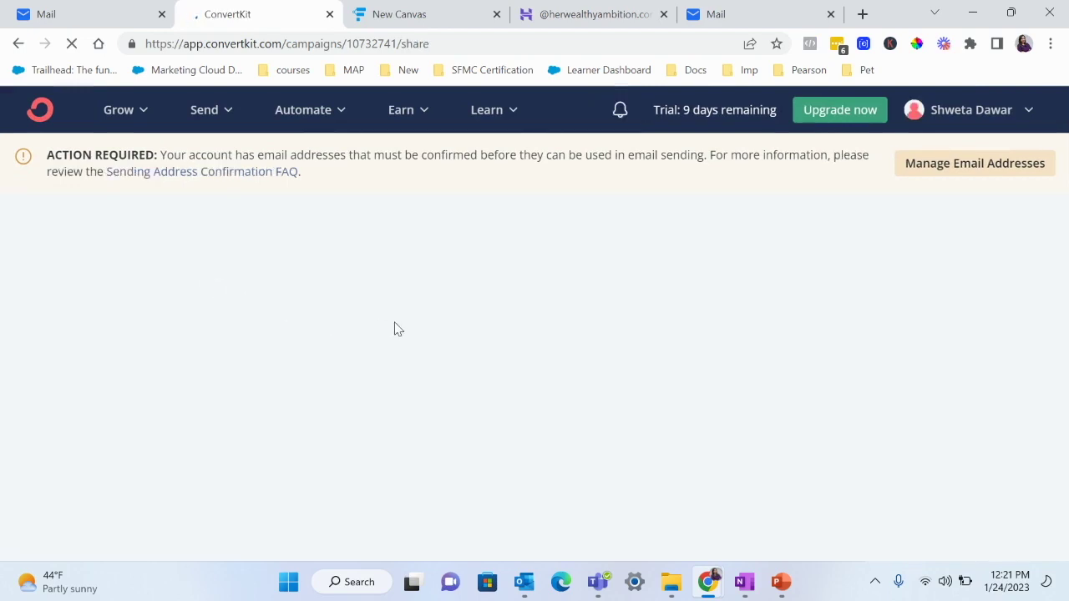
# Try a 'Subscribed to' recipient filter on the Cypress landing page form.
pyautogui.scroll(-3, 398, 328)
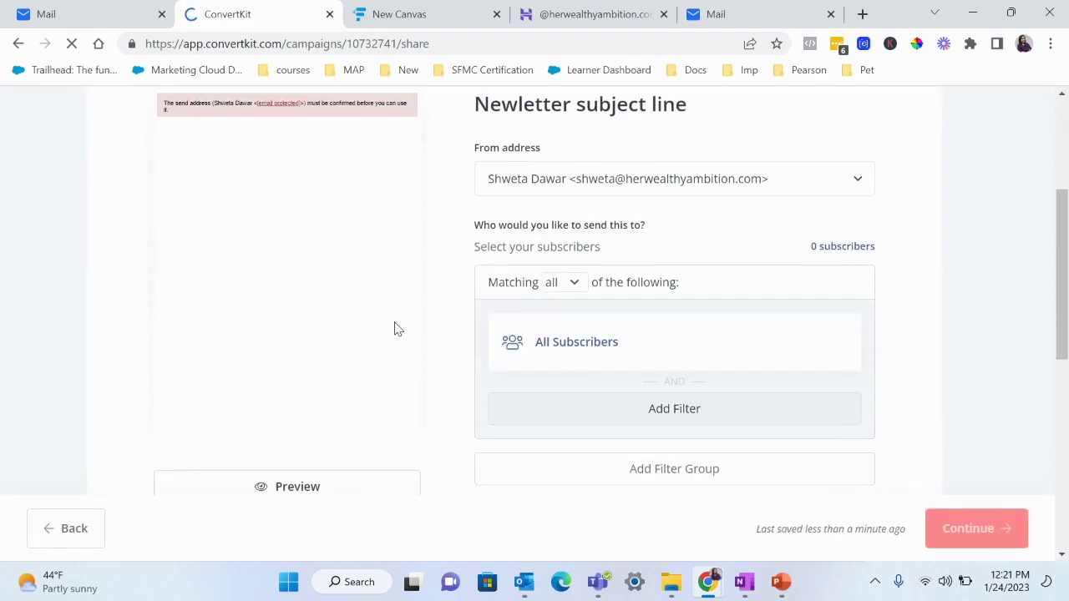
pyautogui.scroll(-1, 398, 329)
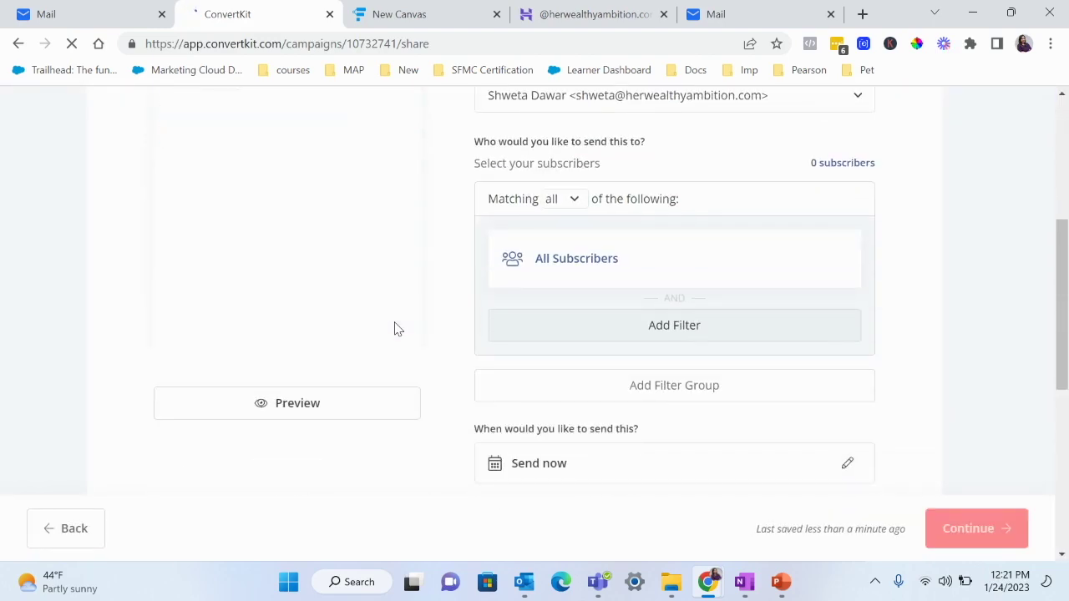
pyautogui.scroll(1, 397, 328)
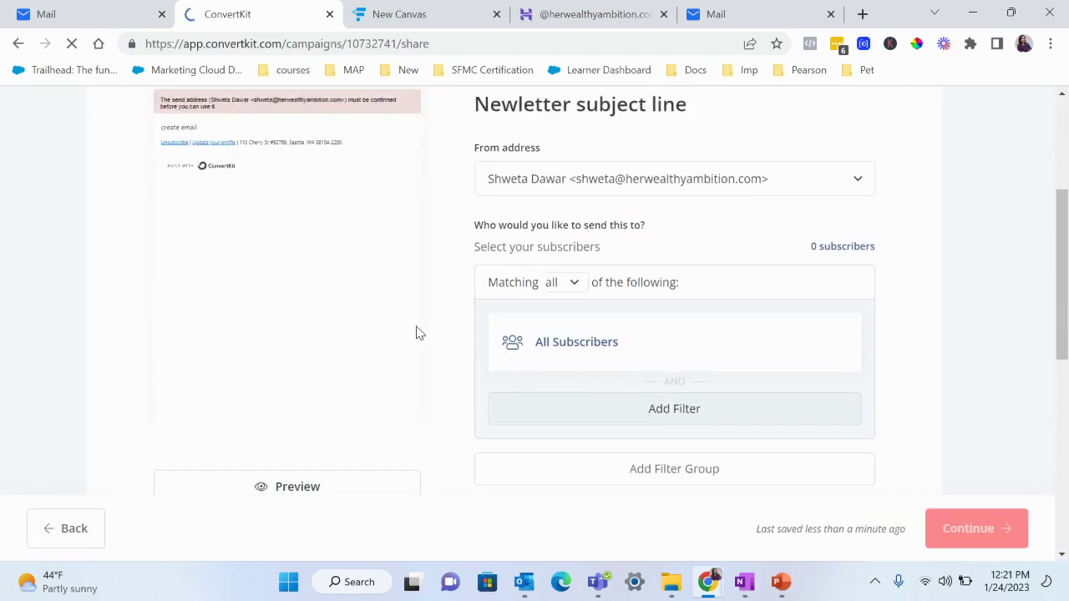
pyautogui.scroll(-1, 575, 348)
pyautogui.click(576, 346)
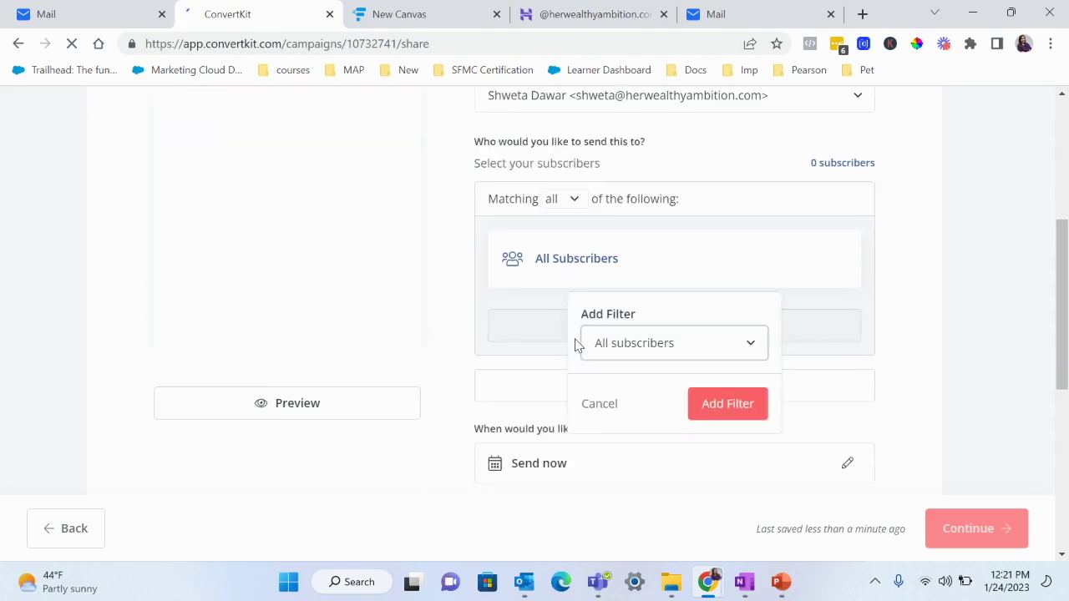
pyautogui.click(629, 356)
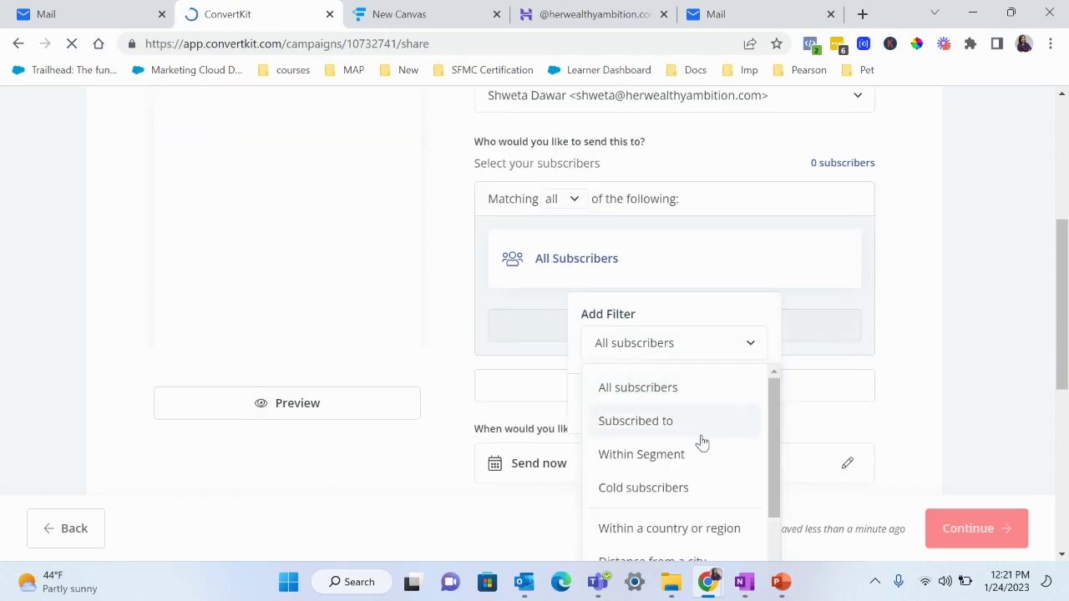
pyautogui.scroll(-2, 700, 441)
pyautogui.scroll(-5, 702, 441)
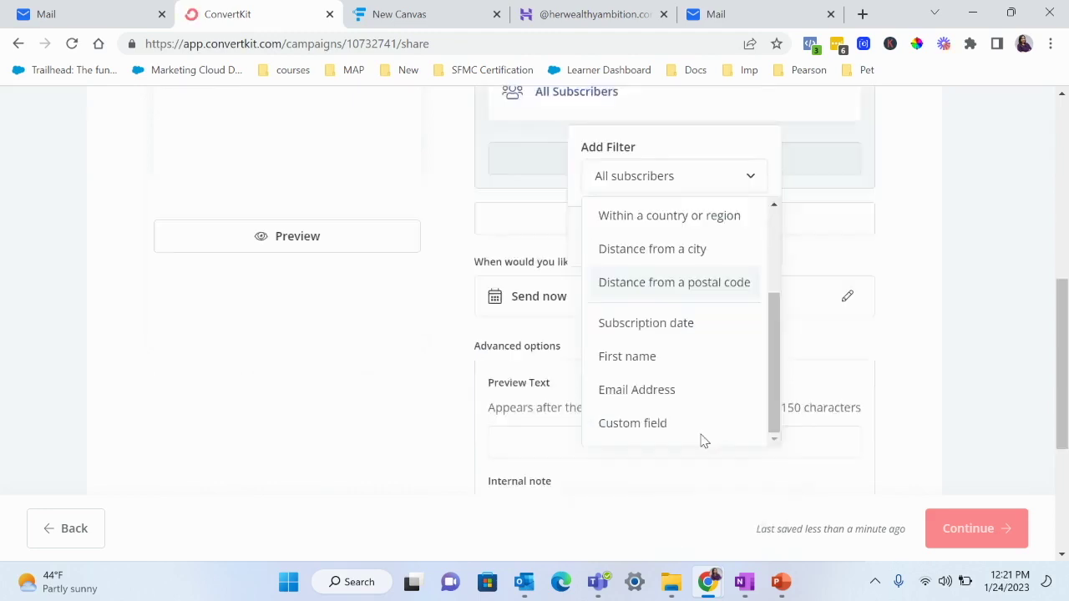
pyautogui.scroll(3, 704, 439)
pyautogui.scroll(4, 694, 440)
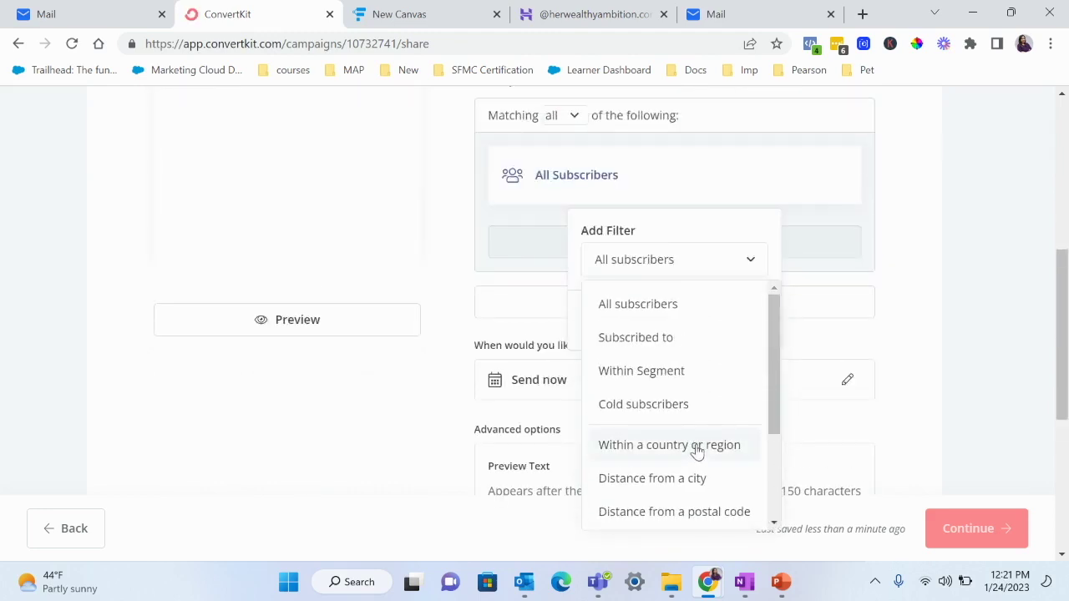
pyautogui.scroll(2, 668, 446)
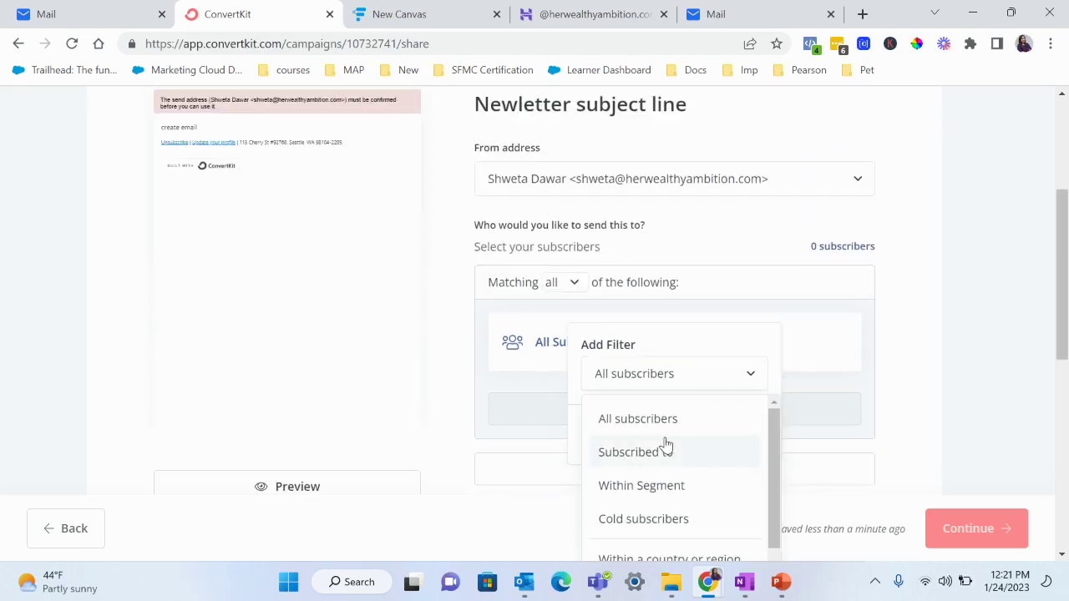
pyautogui.click(663, 451)
pyautogui.click(659, 428)
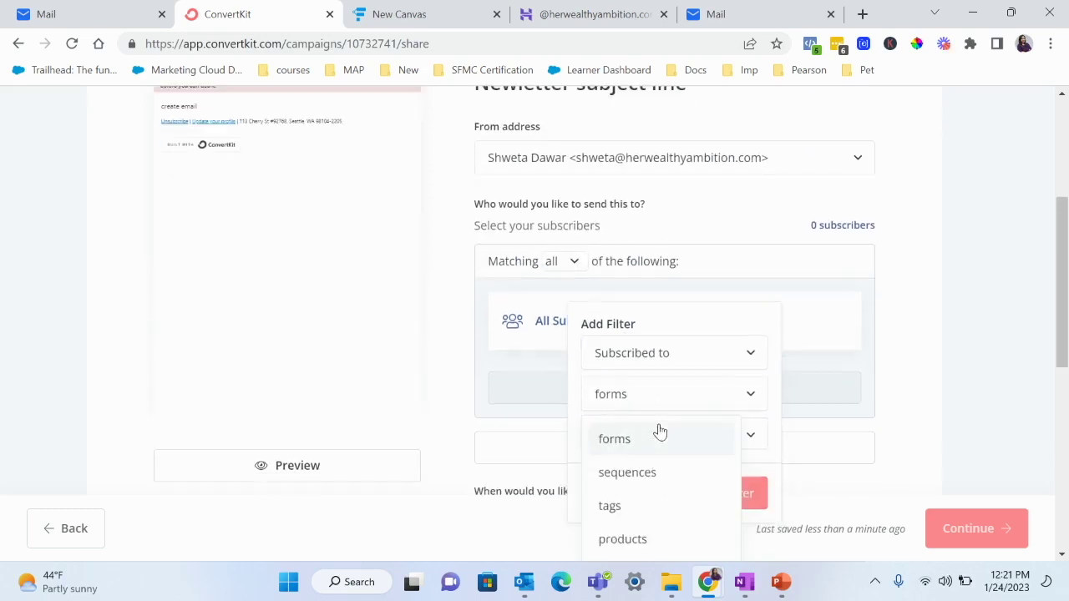
pyautogui.click(640, 411)
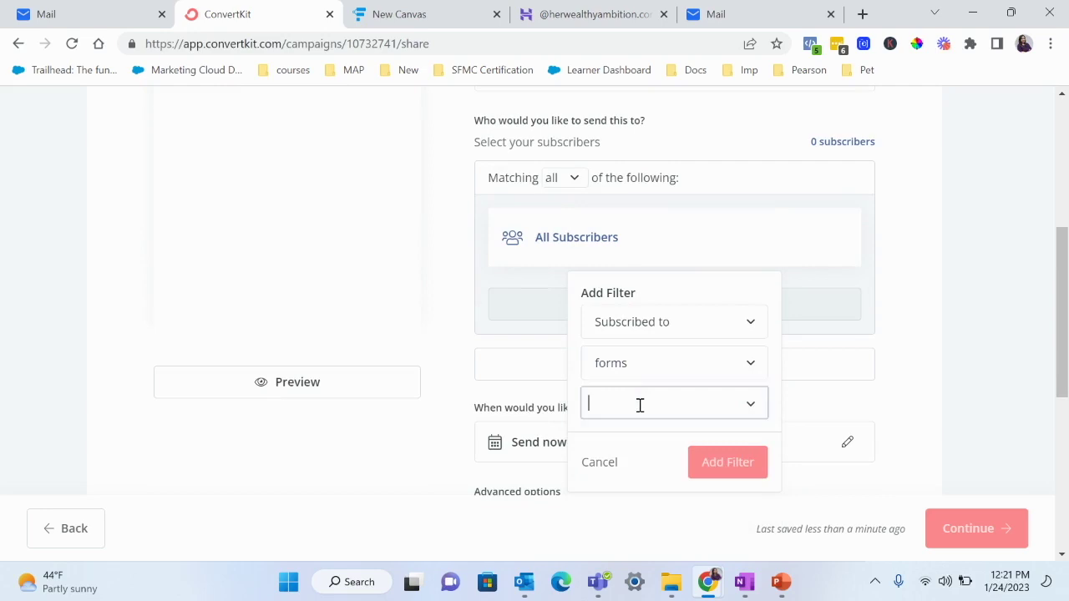
pyautogui.click(746, 406)
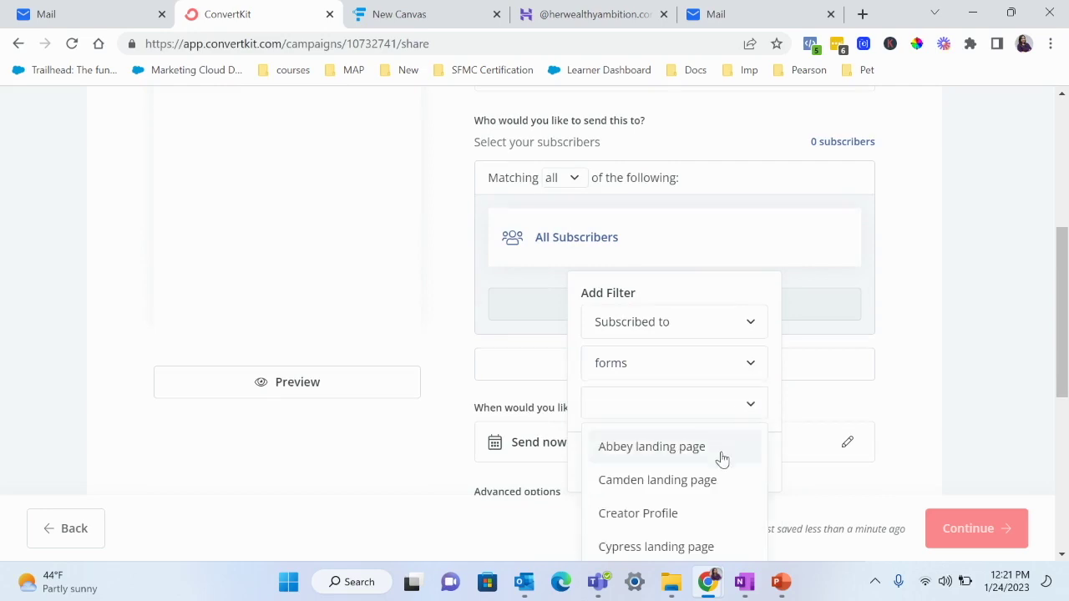
pyautogui.scroll(-1, 671, 470)
pyautogui.click(671, 470)
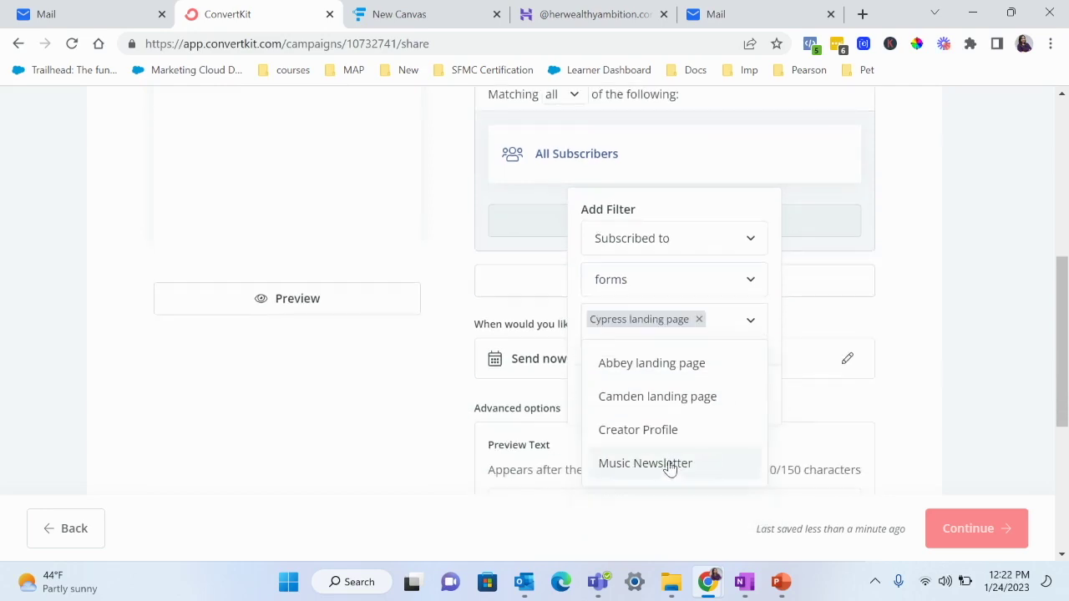
# Switch the filter to the 'signed up for tech career guide' tag, then cancel it.
pyautogui.click(666, 291)
pyautogui.click(656, 359)
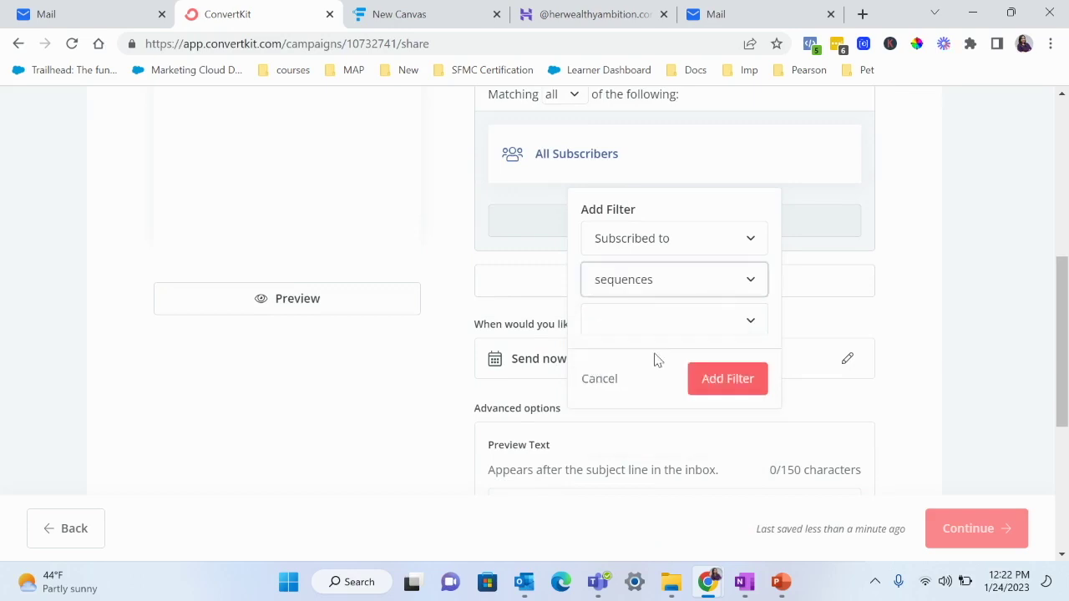
pyautogui.click(654, 292)
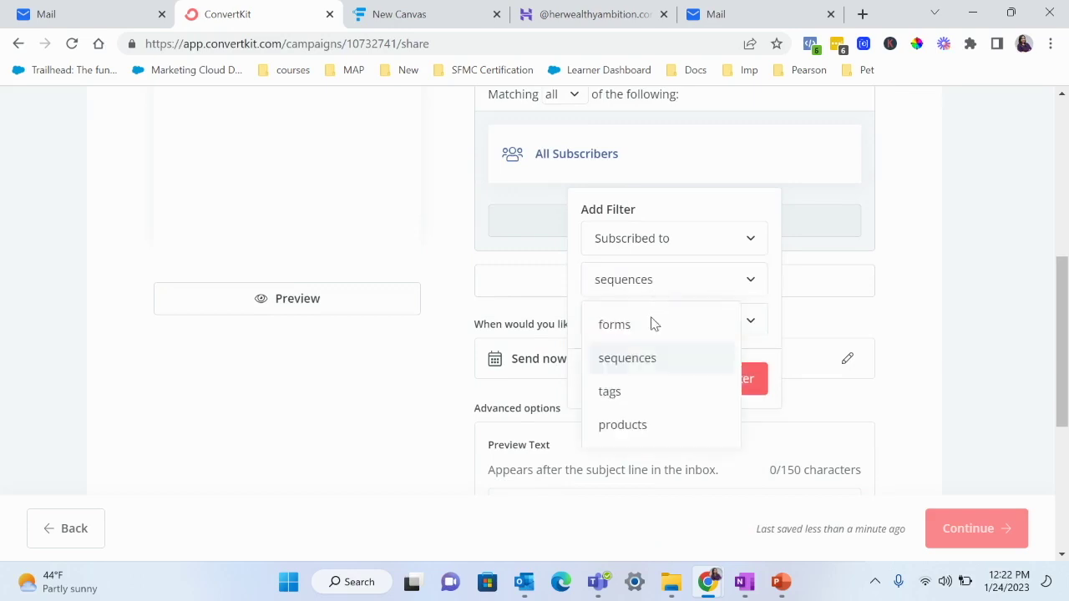
pyautogui.click(638, 397)
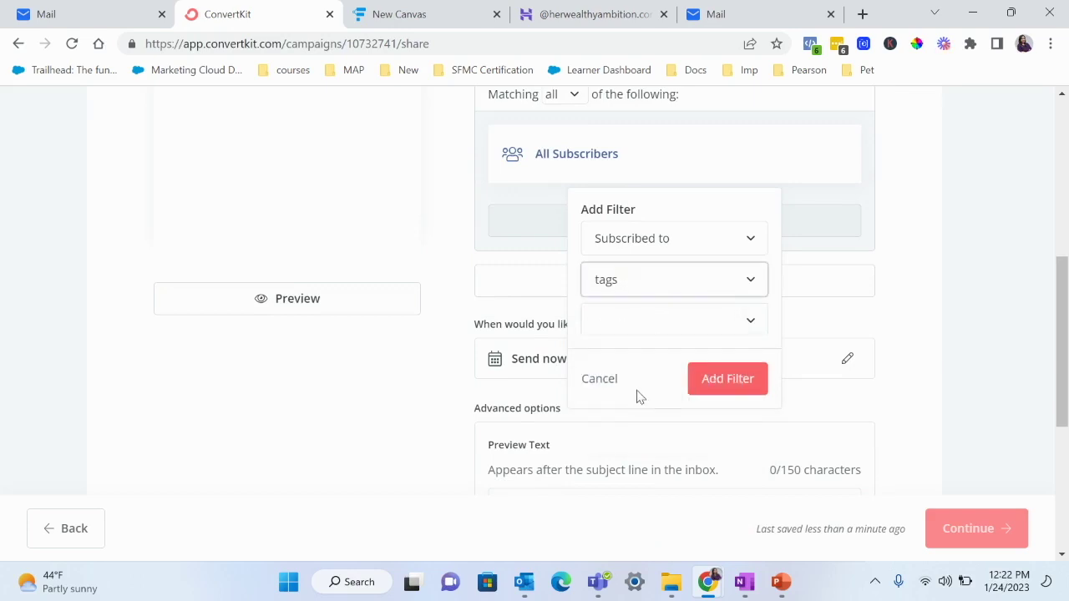
pyautogui.click(749, 326)
pyautogui.click(706, 372)
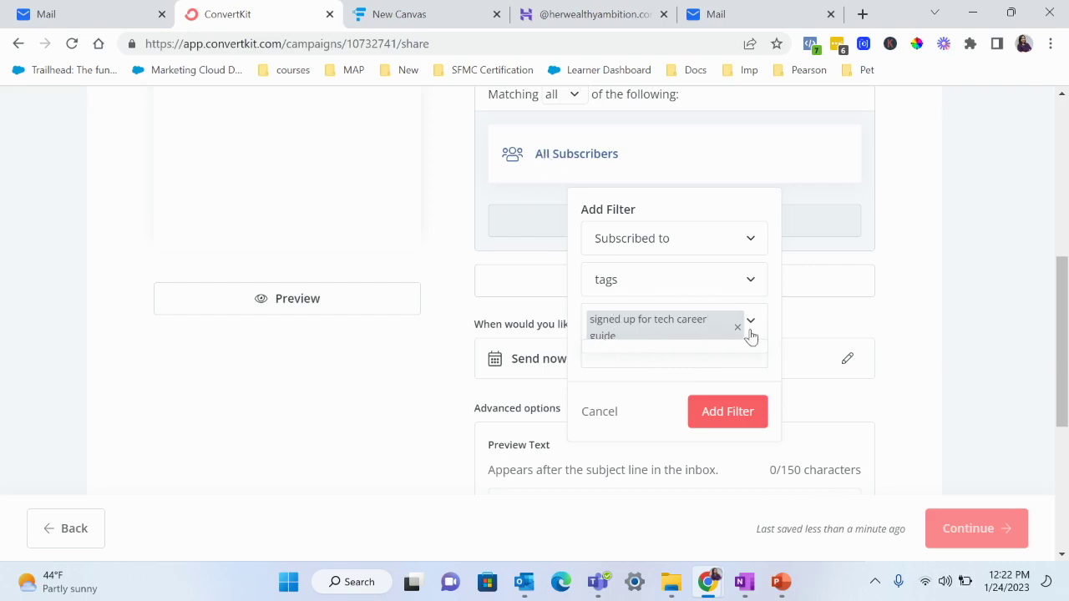
pyautogui.click(606, 422)
pyautogui.scroll(2, 664, 376)
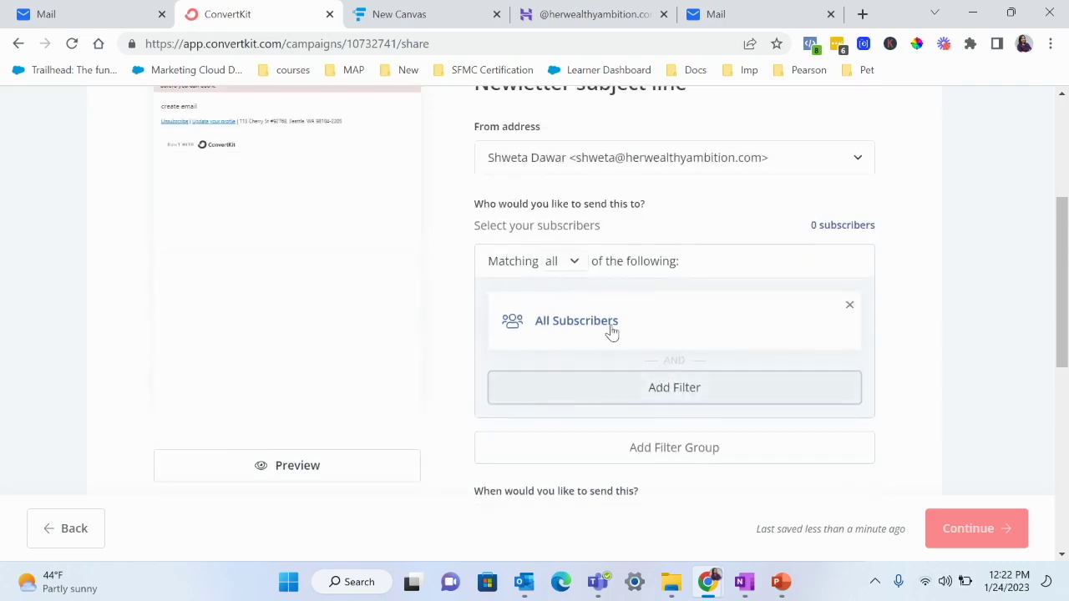
pyautogui.scroll(-5, 568, 329)
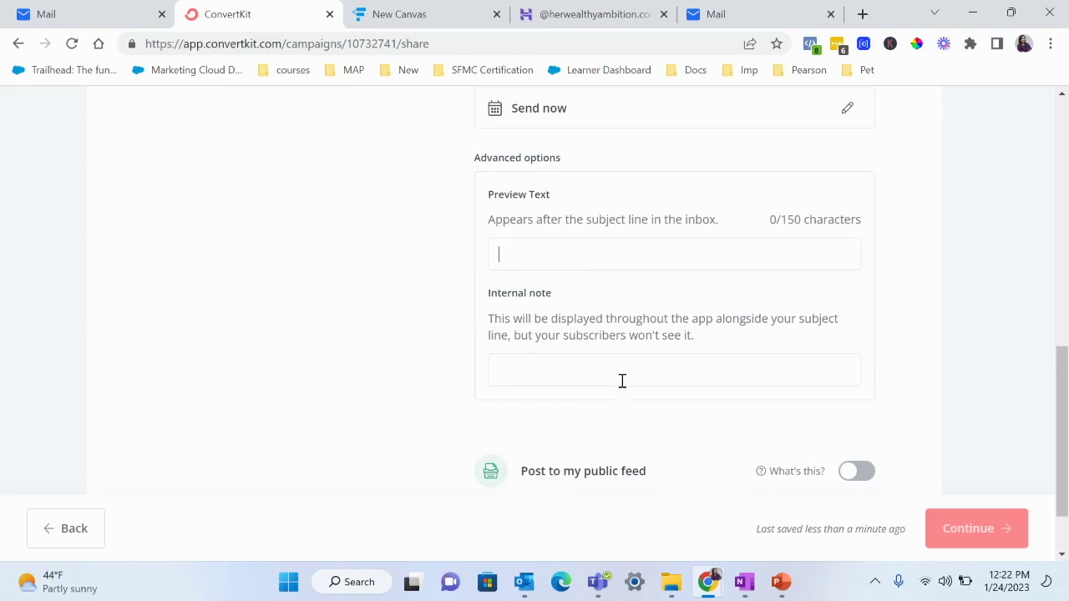
pyautogui.scroll(6, 951, 493)
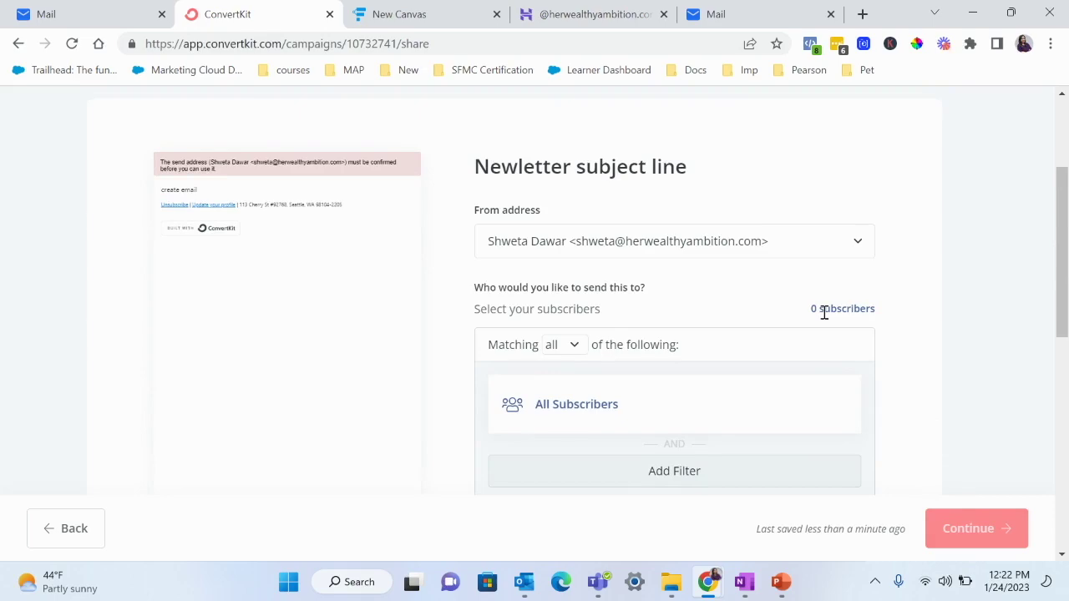
pyautogui.scroll(3, 953, 507)
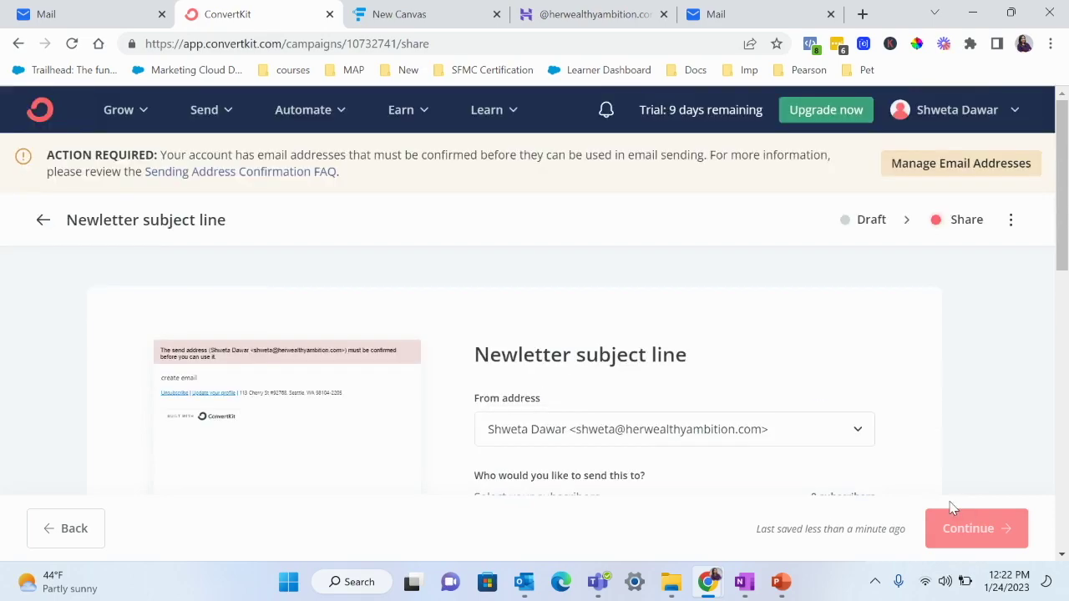
pyautogui.scroll(-5, 953, 507)
pyautogui.scroll(3, 953, 507)
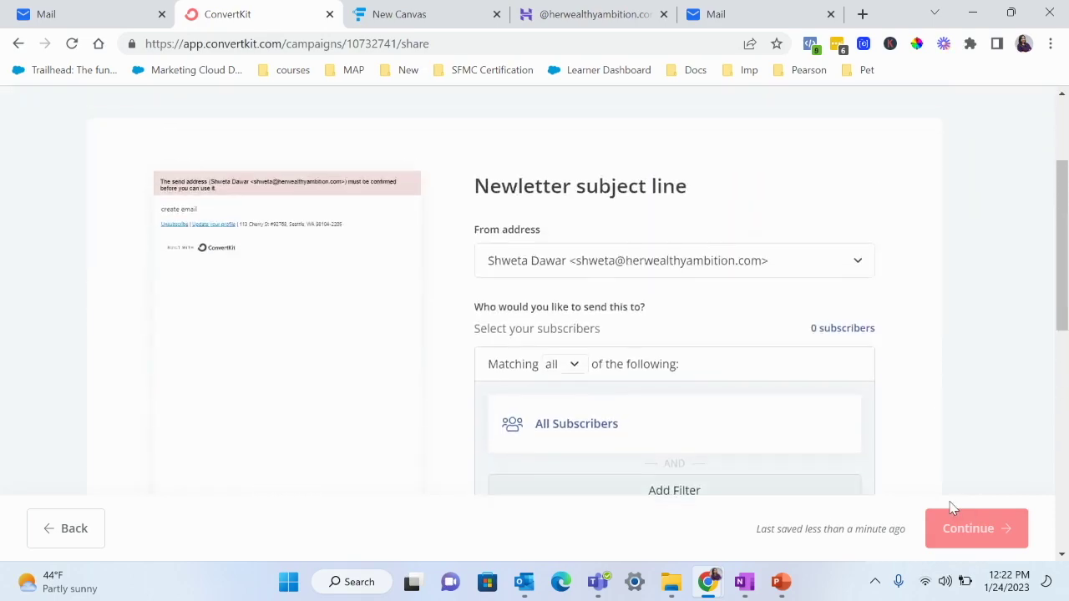
pyautogui.scroll(-3, 953, 507)
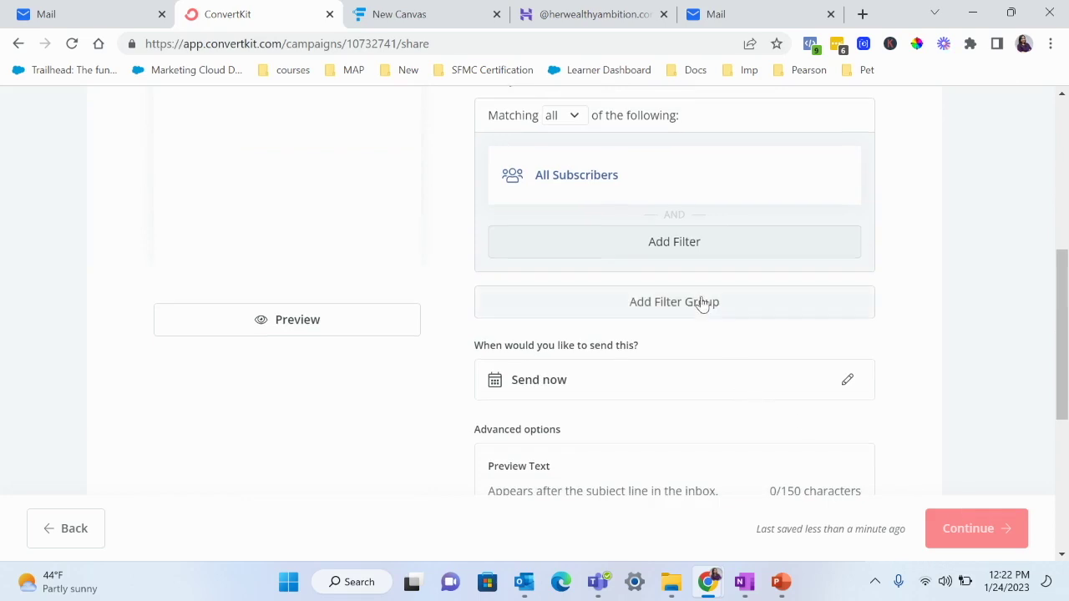
pyautogui.scroll(2, 845, 389)
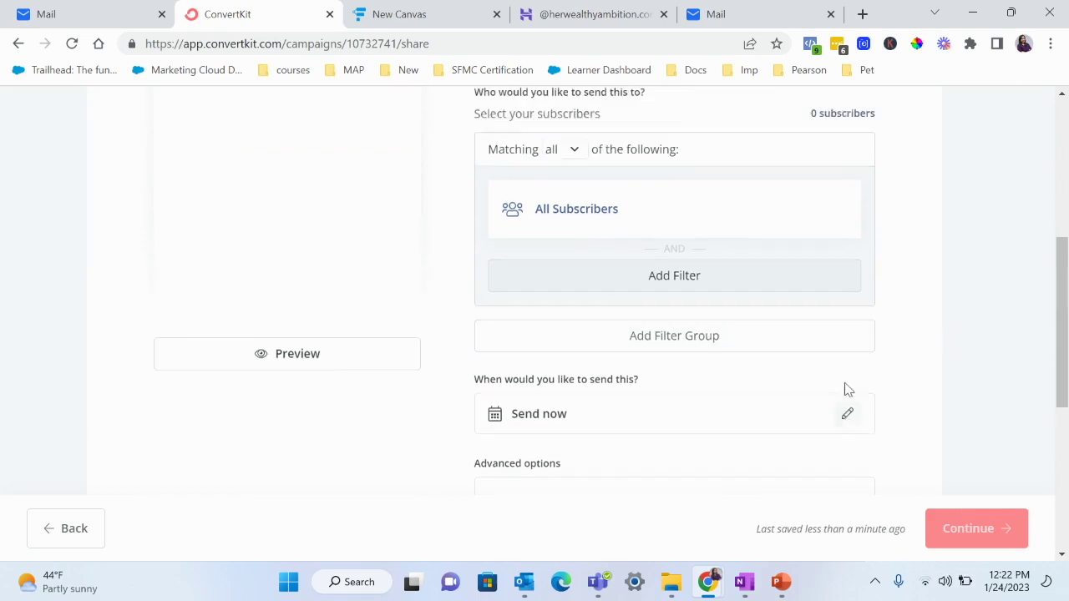
pyautogui.scroll(-2, 781, 388)
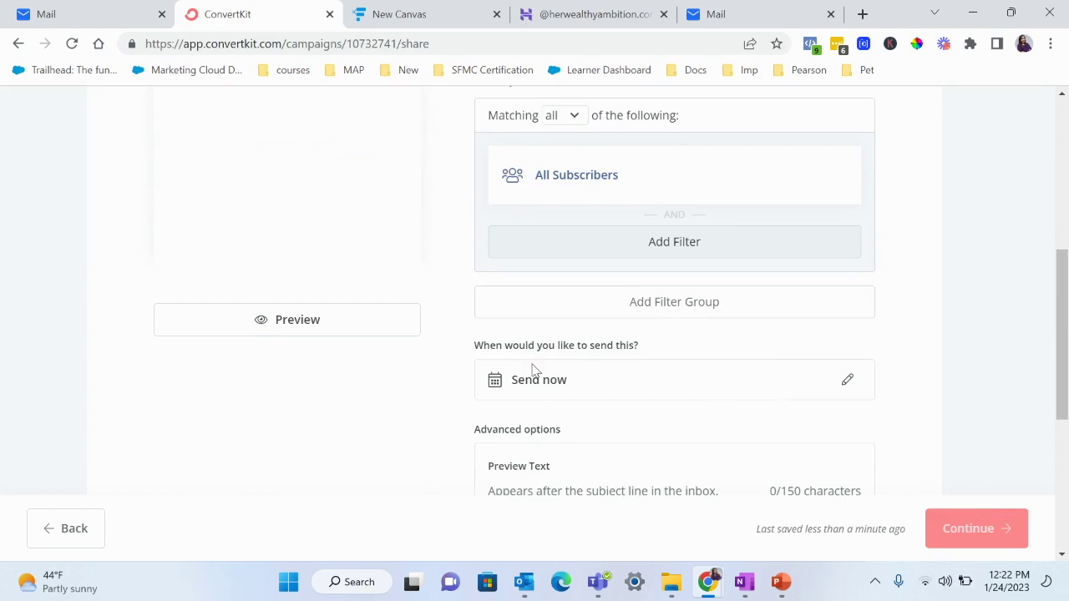
# Set the broadcast send time to Jan 26, 2023 at 12:10 AM EST.
pyautogui.click(848, 382)
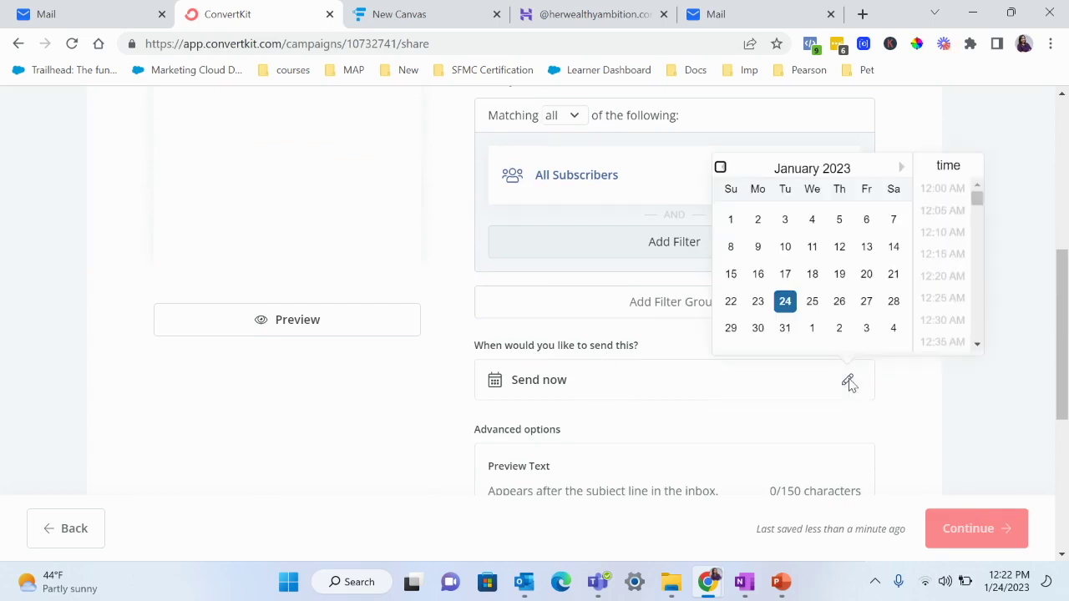
pyautogui.click(840, 299)
pyautogui.click(942, 307)
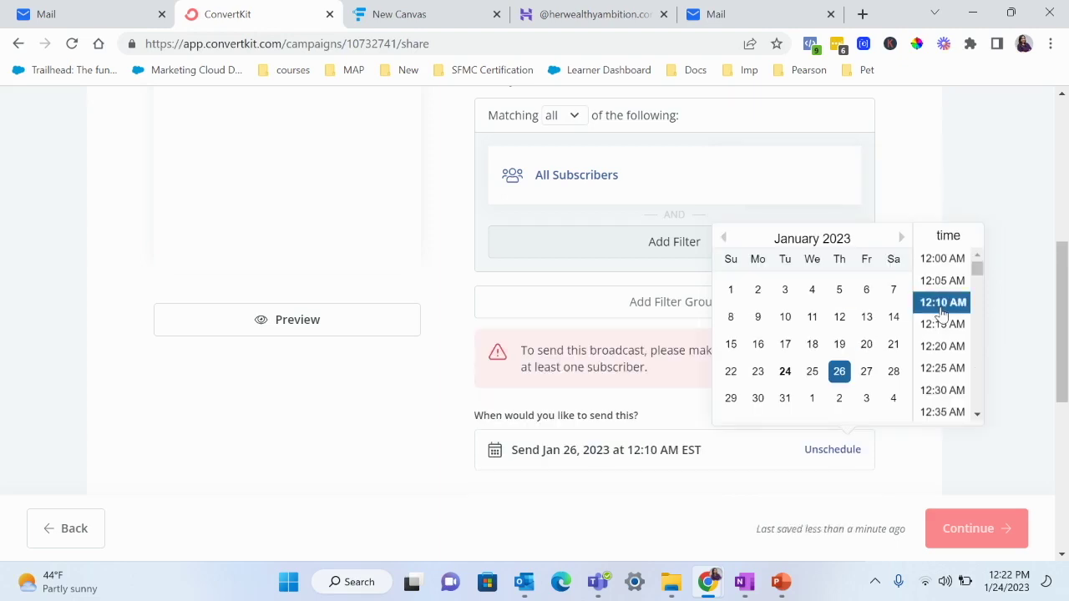
pyautogui.click(1004, 241)
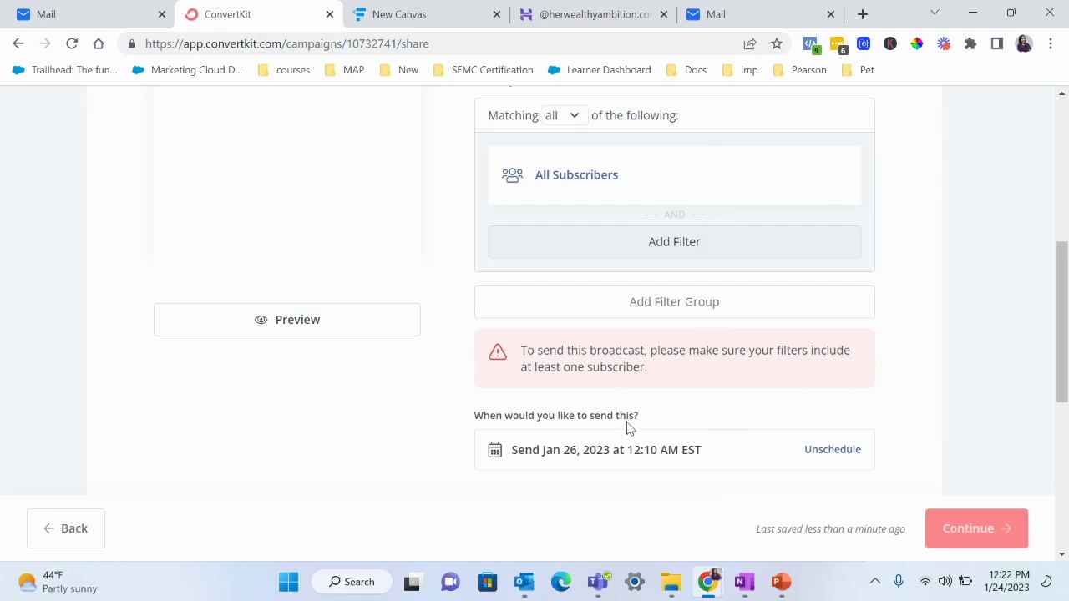
pyautogui.scroll(-3, 632, 470)
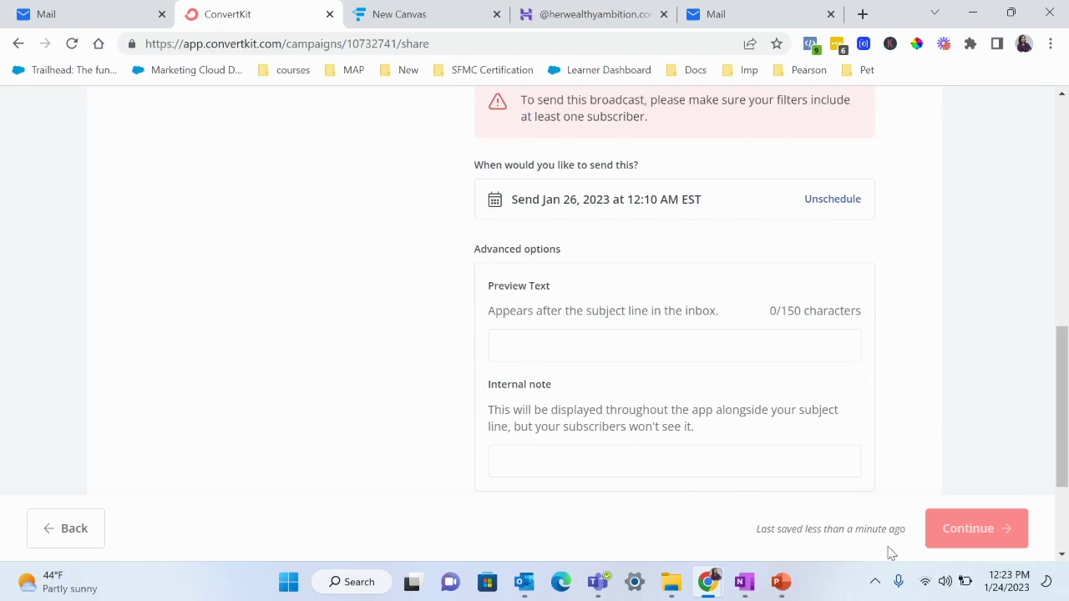
pyautogui.scroll(6, 961, 527)
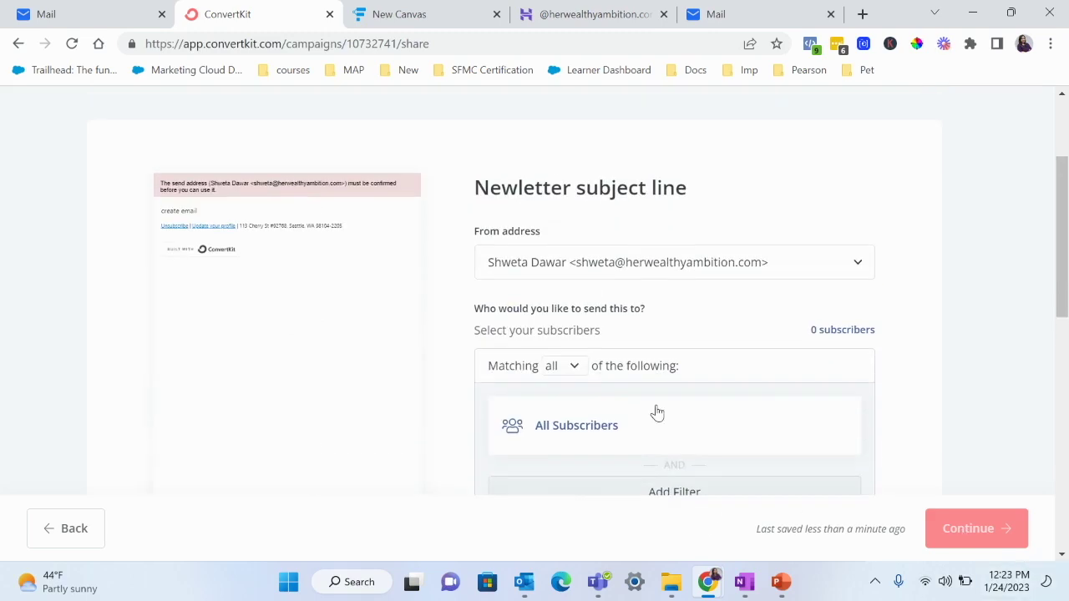
pyautogui.scroll(2, 417, 382)
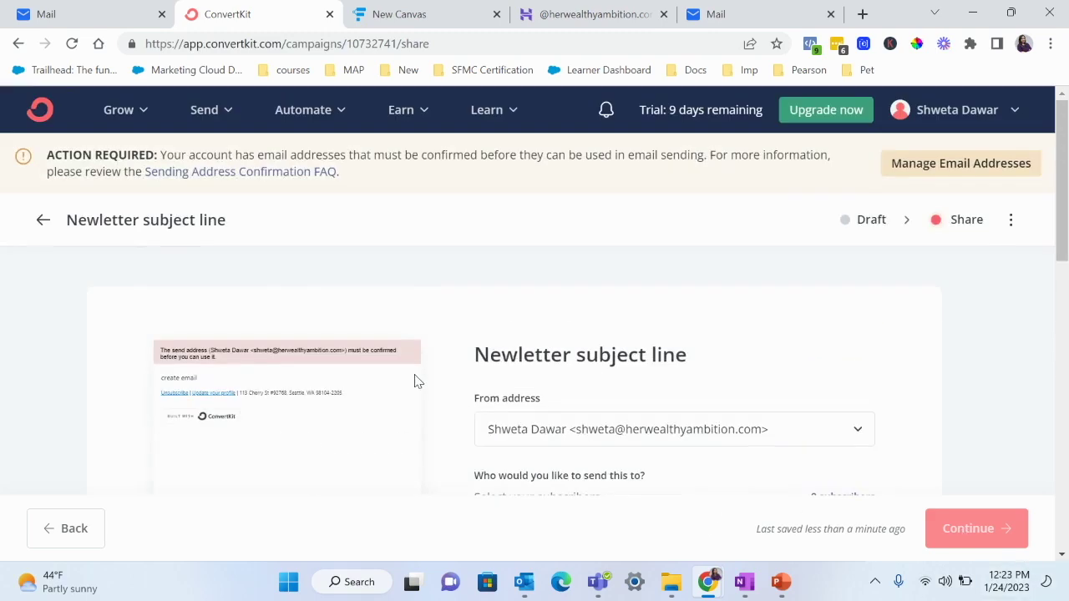